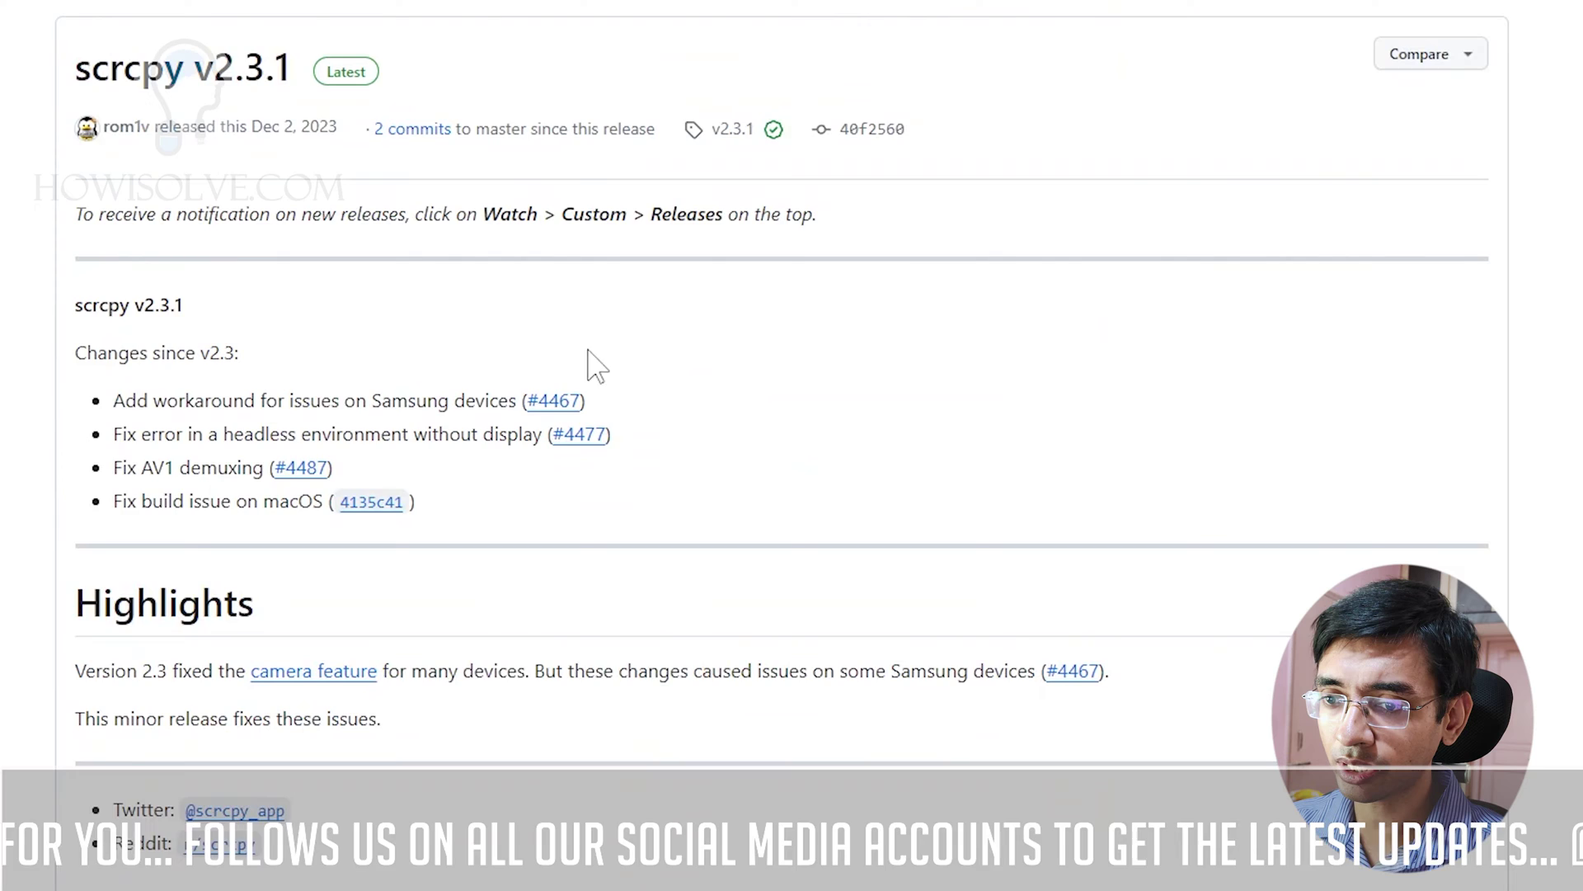
Scroll the scrcpy v2.3.1 release page down to the Assets list showing scrcpy-win64-v2.3.1.zip.
scroll(644, 396, "down", 4)
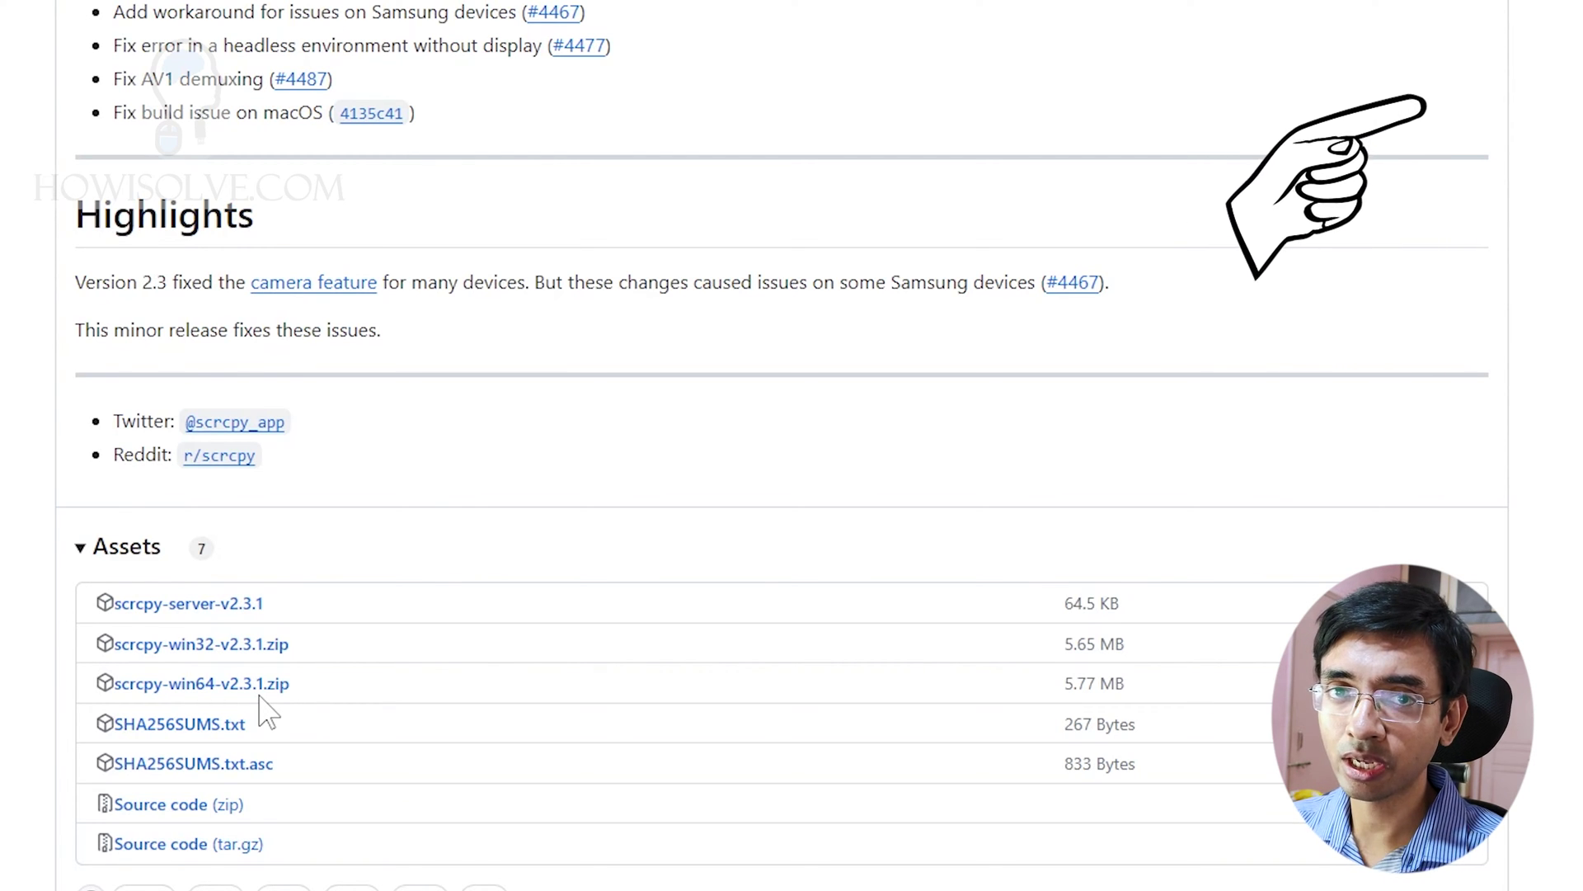
Switch to File Explorer and select scrcpy.exe in the extracted scrcpy-win64-v2.3.1 folder.
key("alt+Tab")
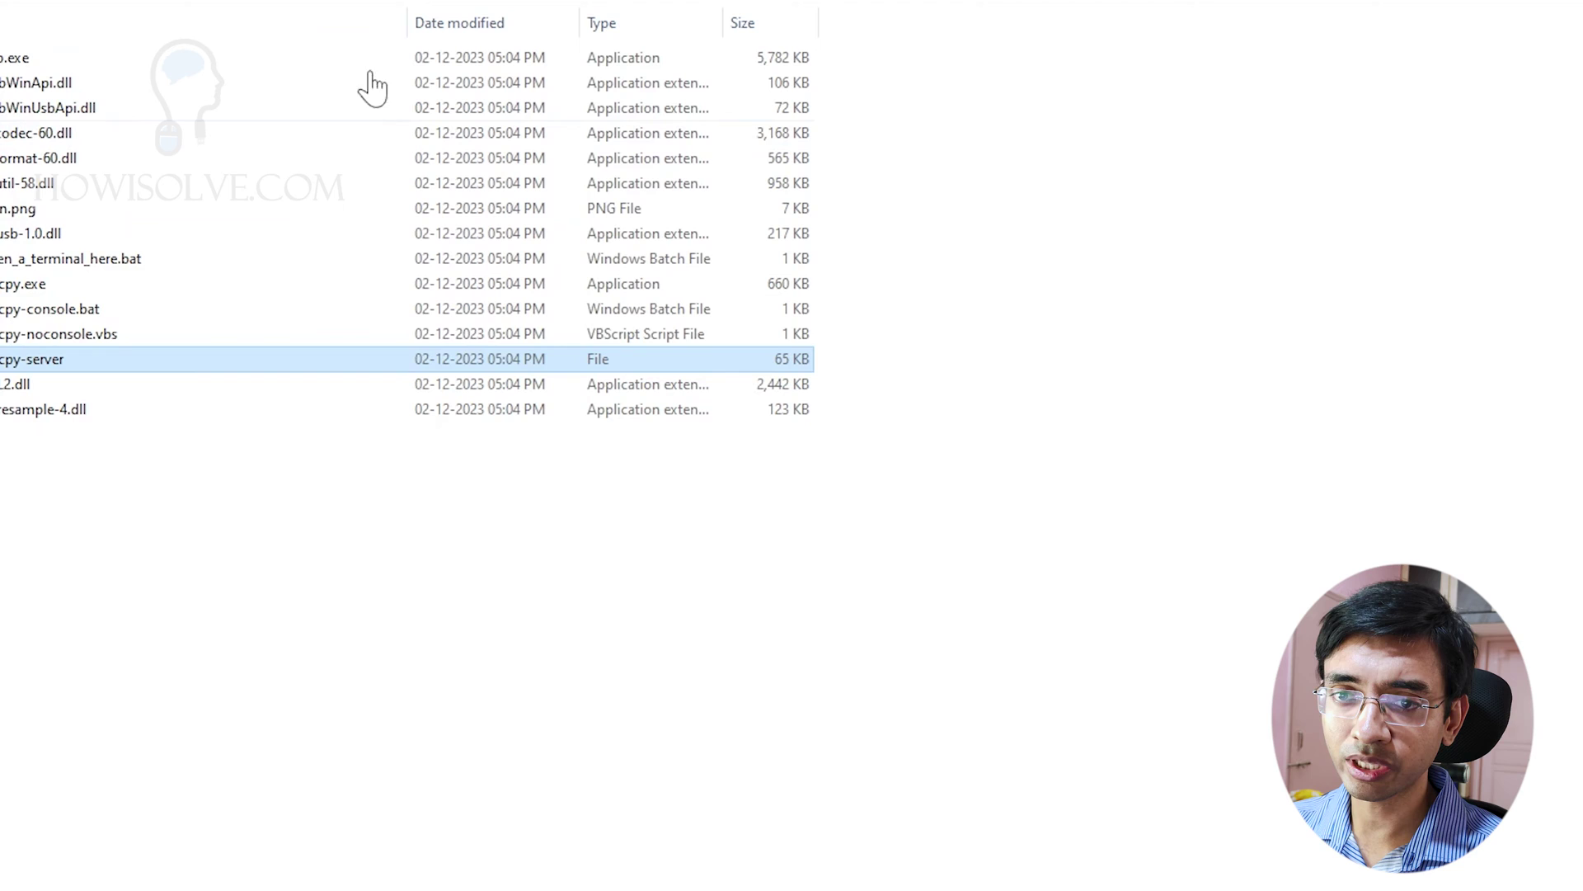
left_click(330, 290)
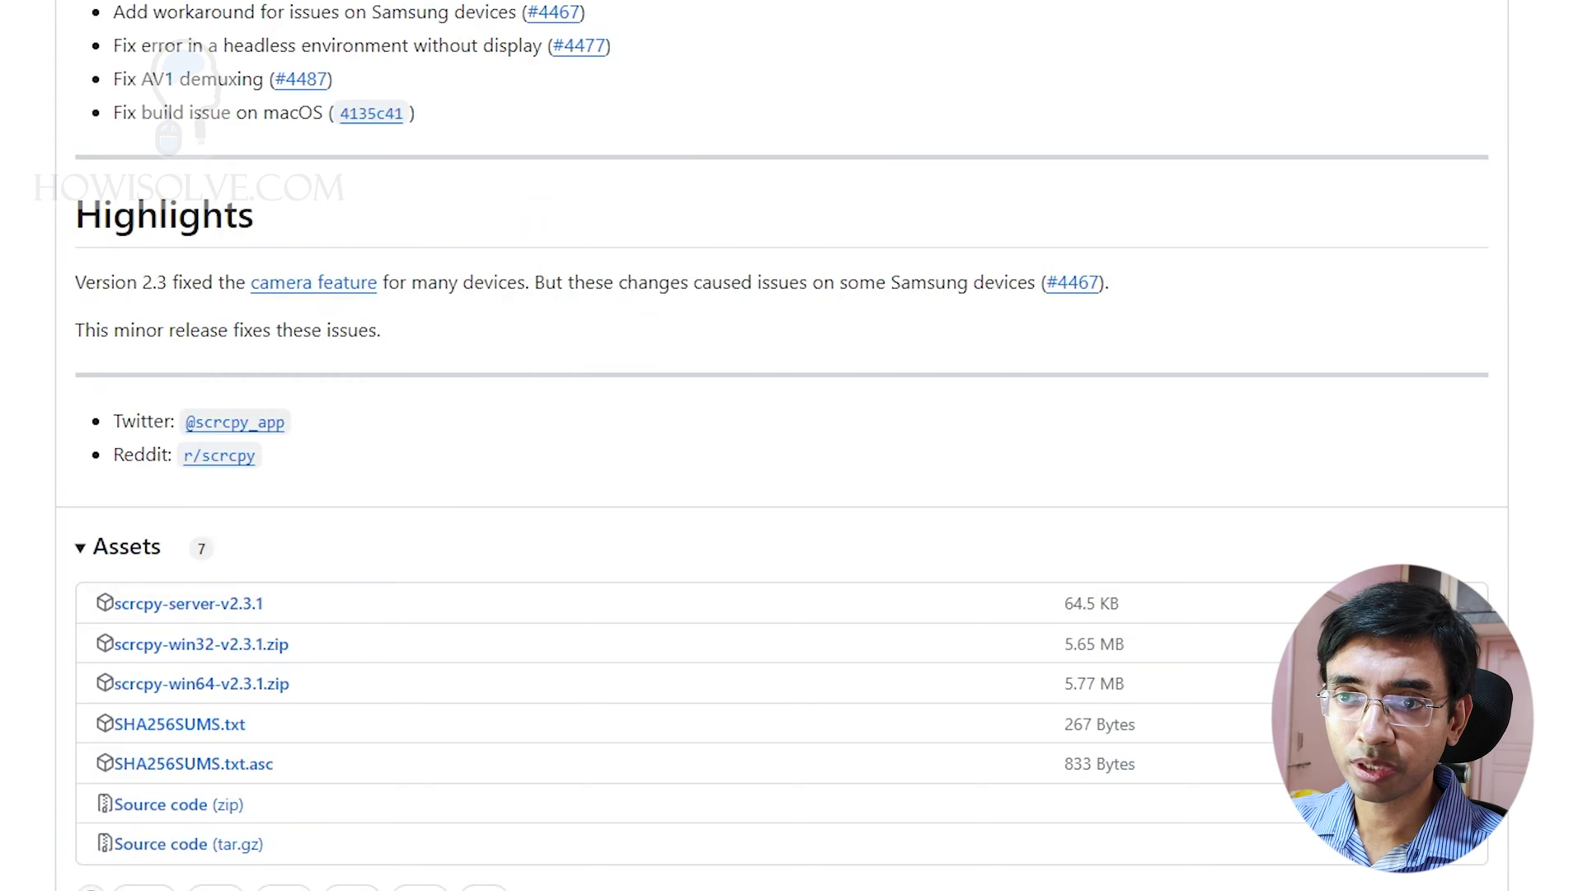
Return to the scrcpy repository main page and scroll down to its feature list.
scroll(745, 470, "up", 5)
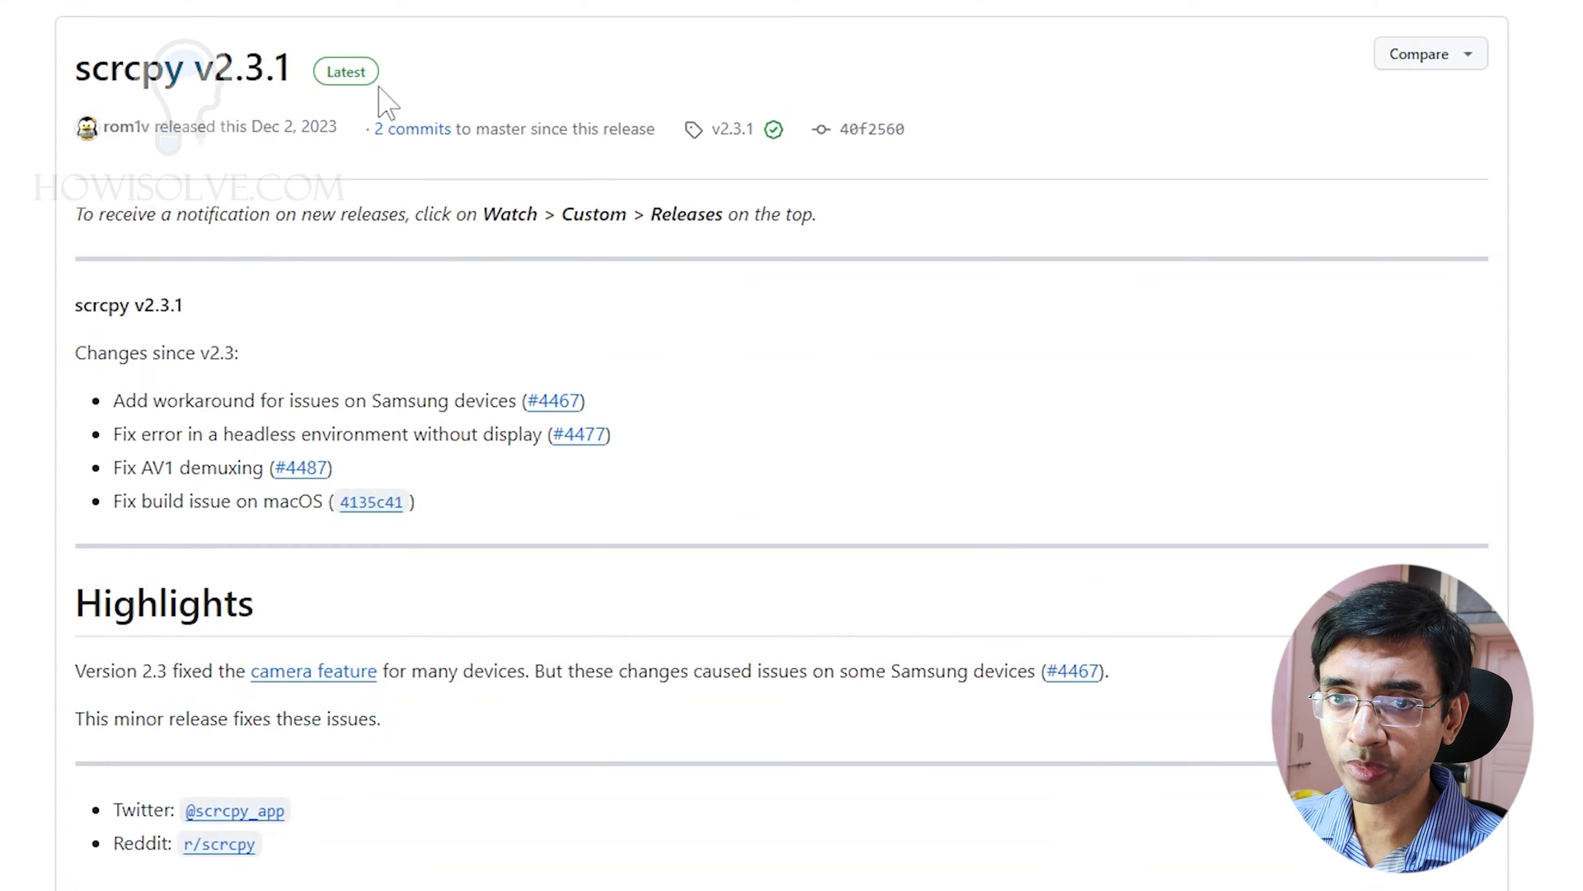
key("alt+Left")
scroll(711, 363, "down", 10)
scroll(660, 262, "down", 18)
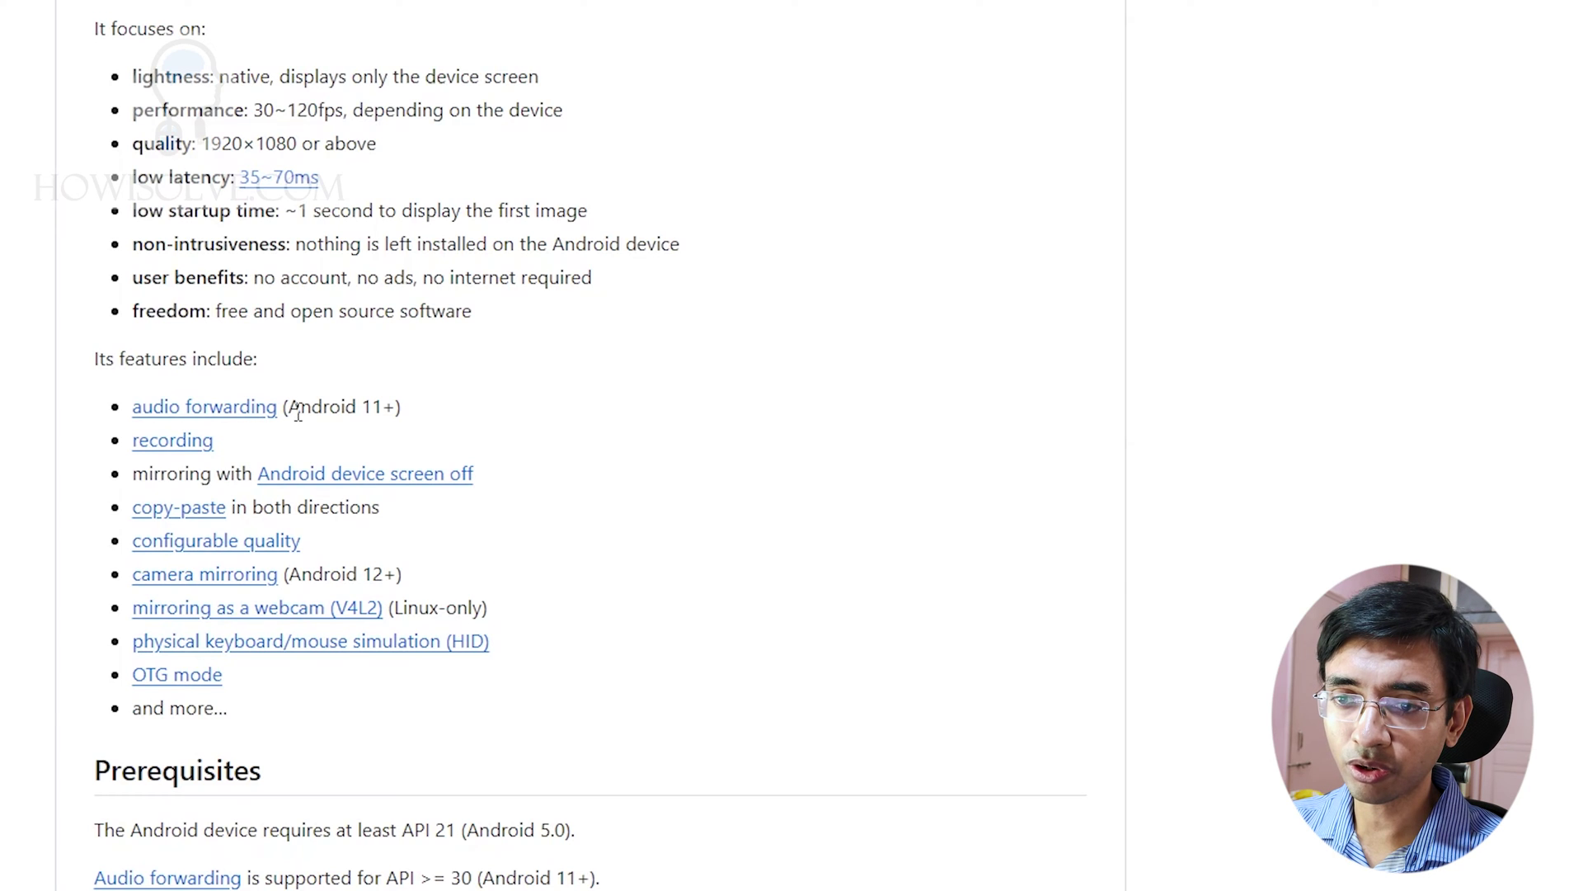
Highlight the Android notes: 11+ for audio, 5.0 minimum, USB debugging settings, 12+ for camera.
left_click_drag(300, 408, 402, 410)
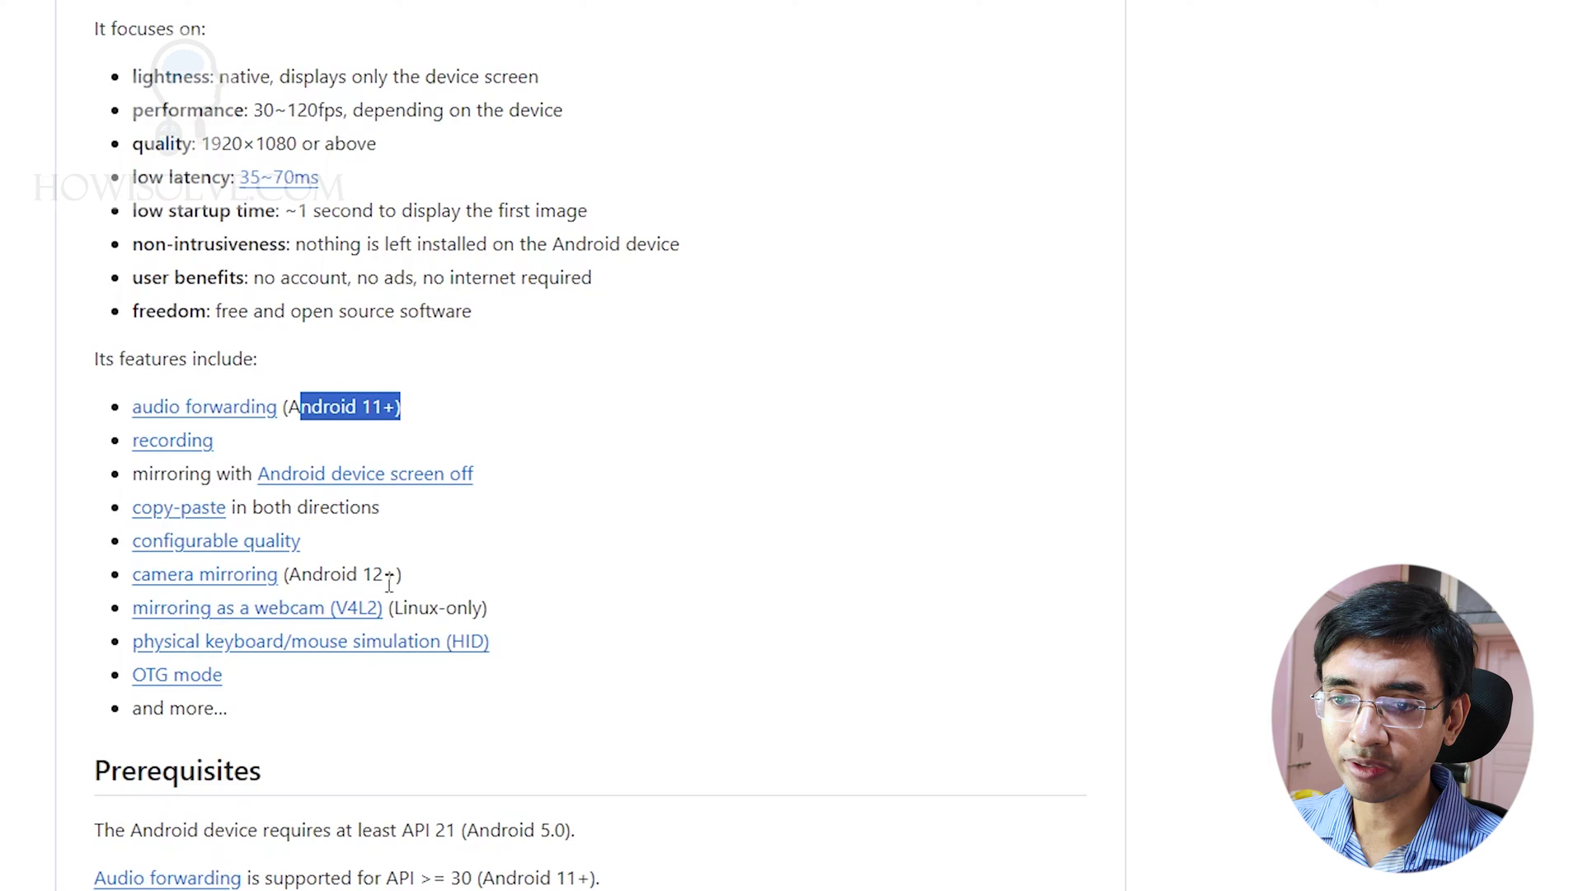
left_click_drag(461, 830, 569, 830)
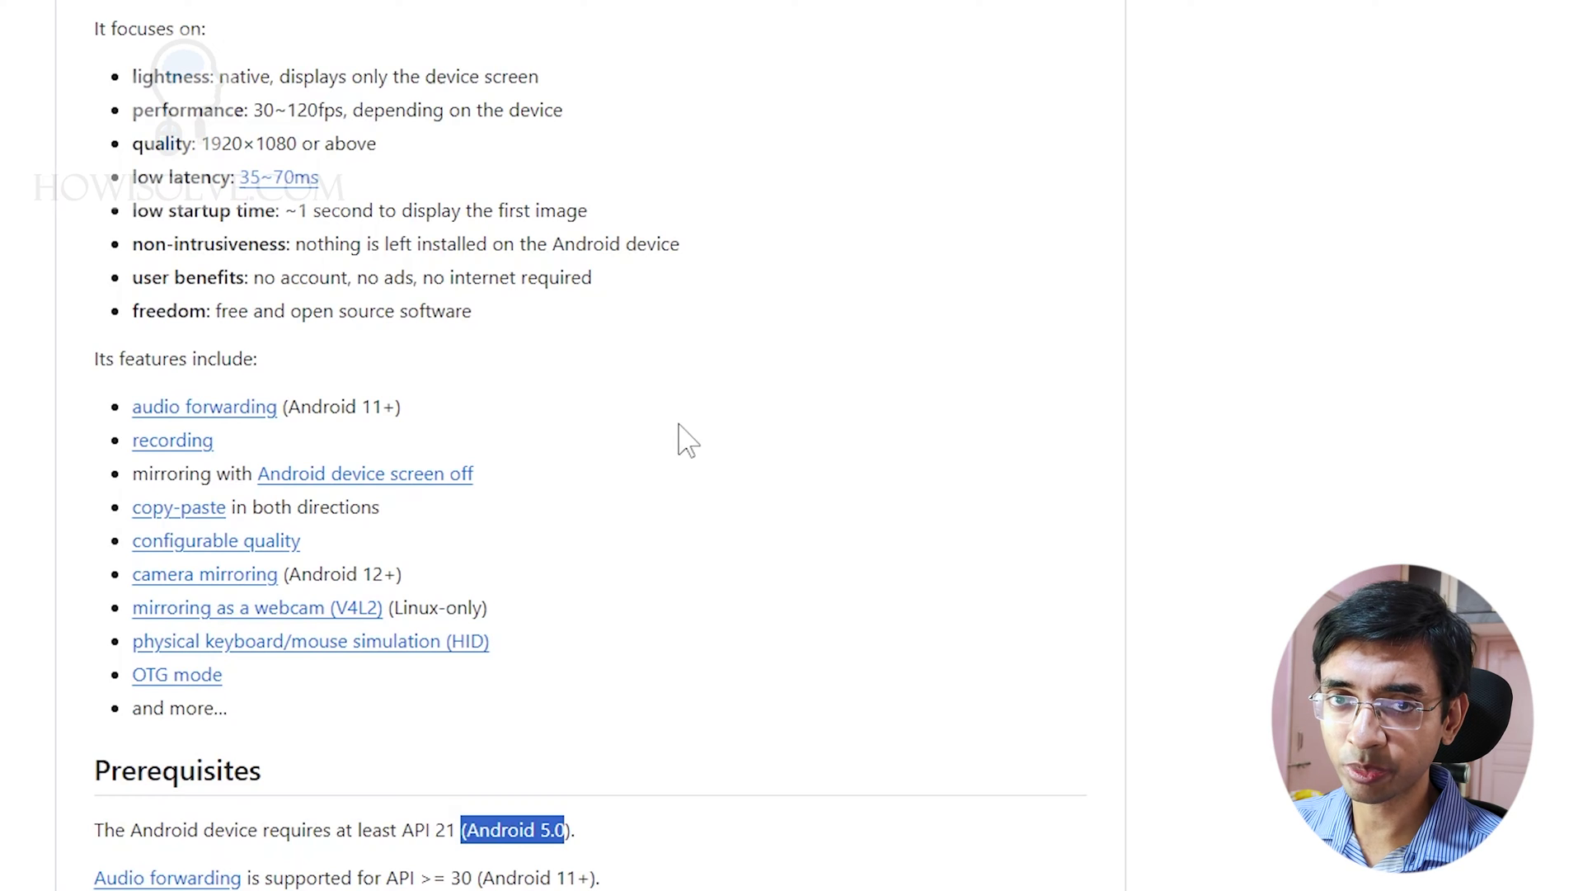
scroll(690, 428, "down", 5)
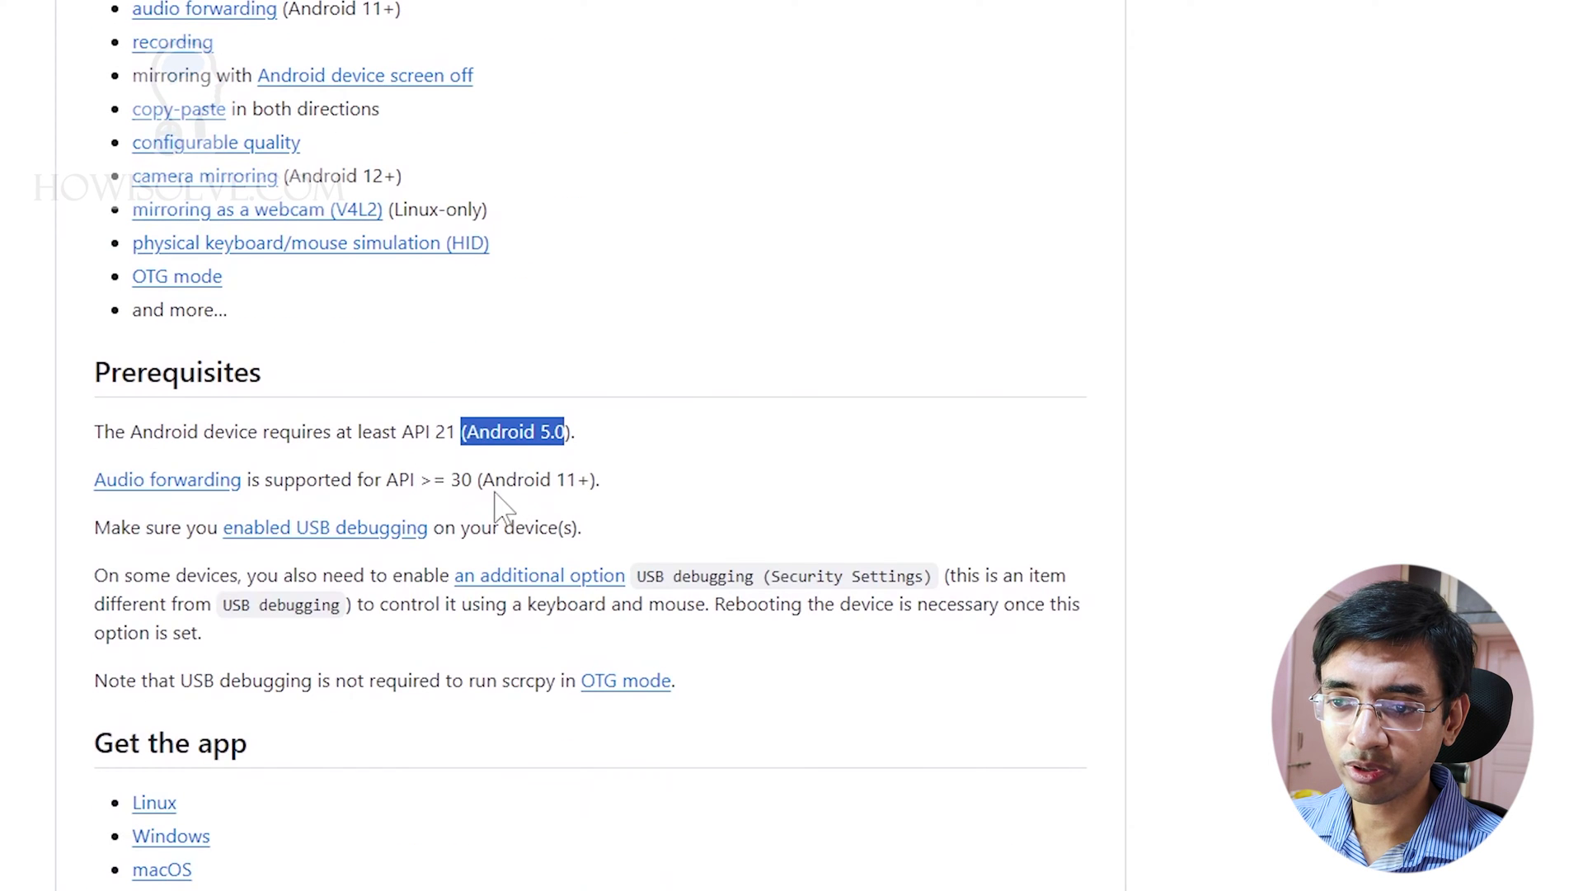
left_click_drag(479, 480, 576, 486)
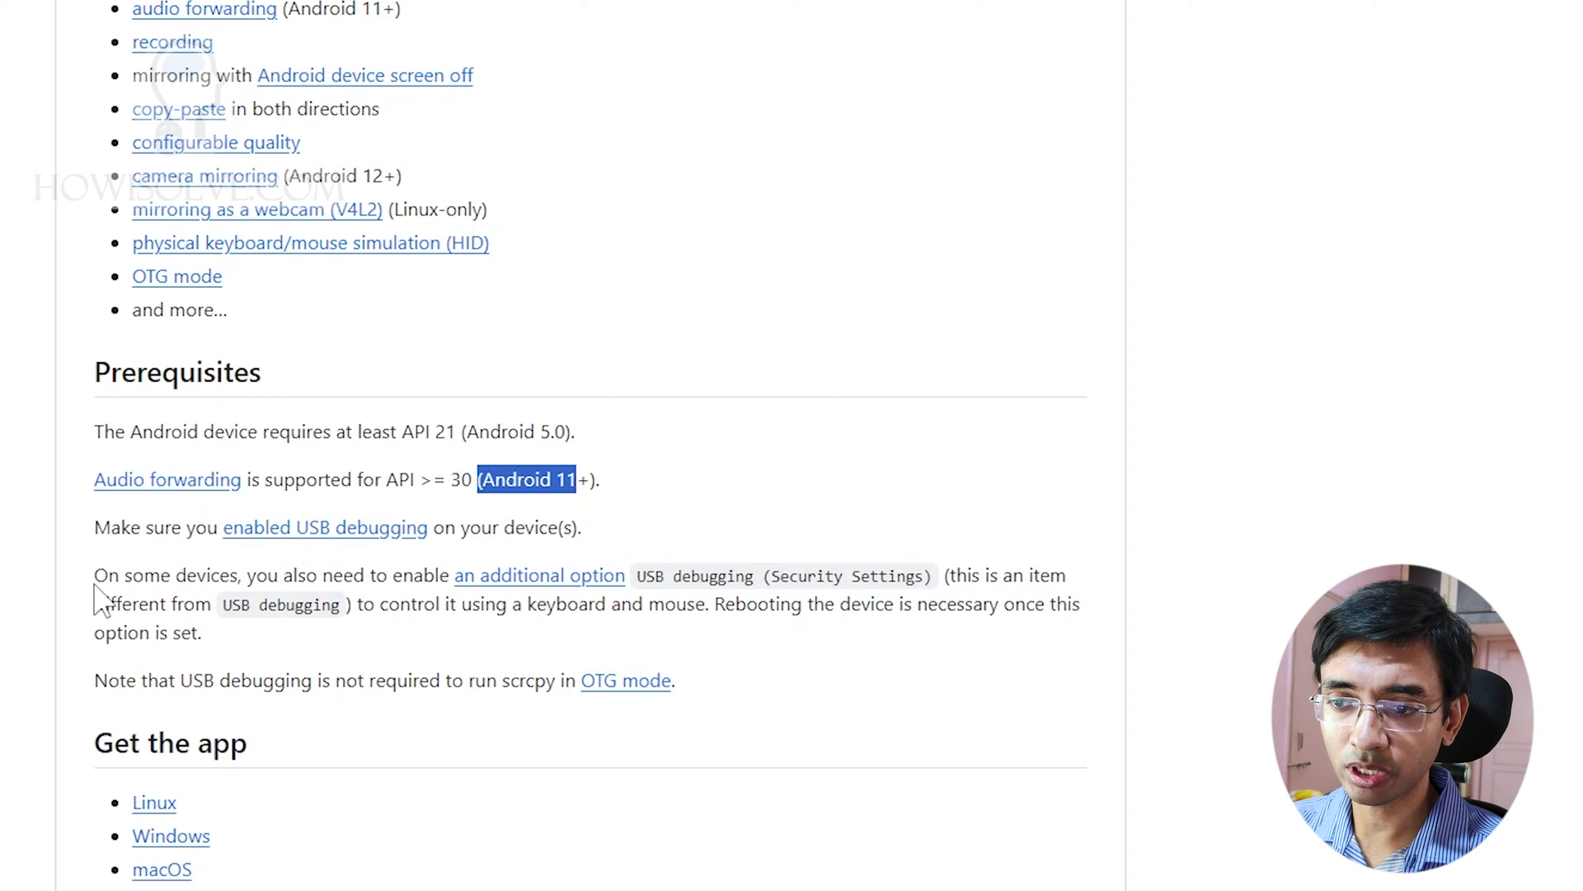
mouse_move(519, 584)
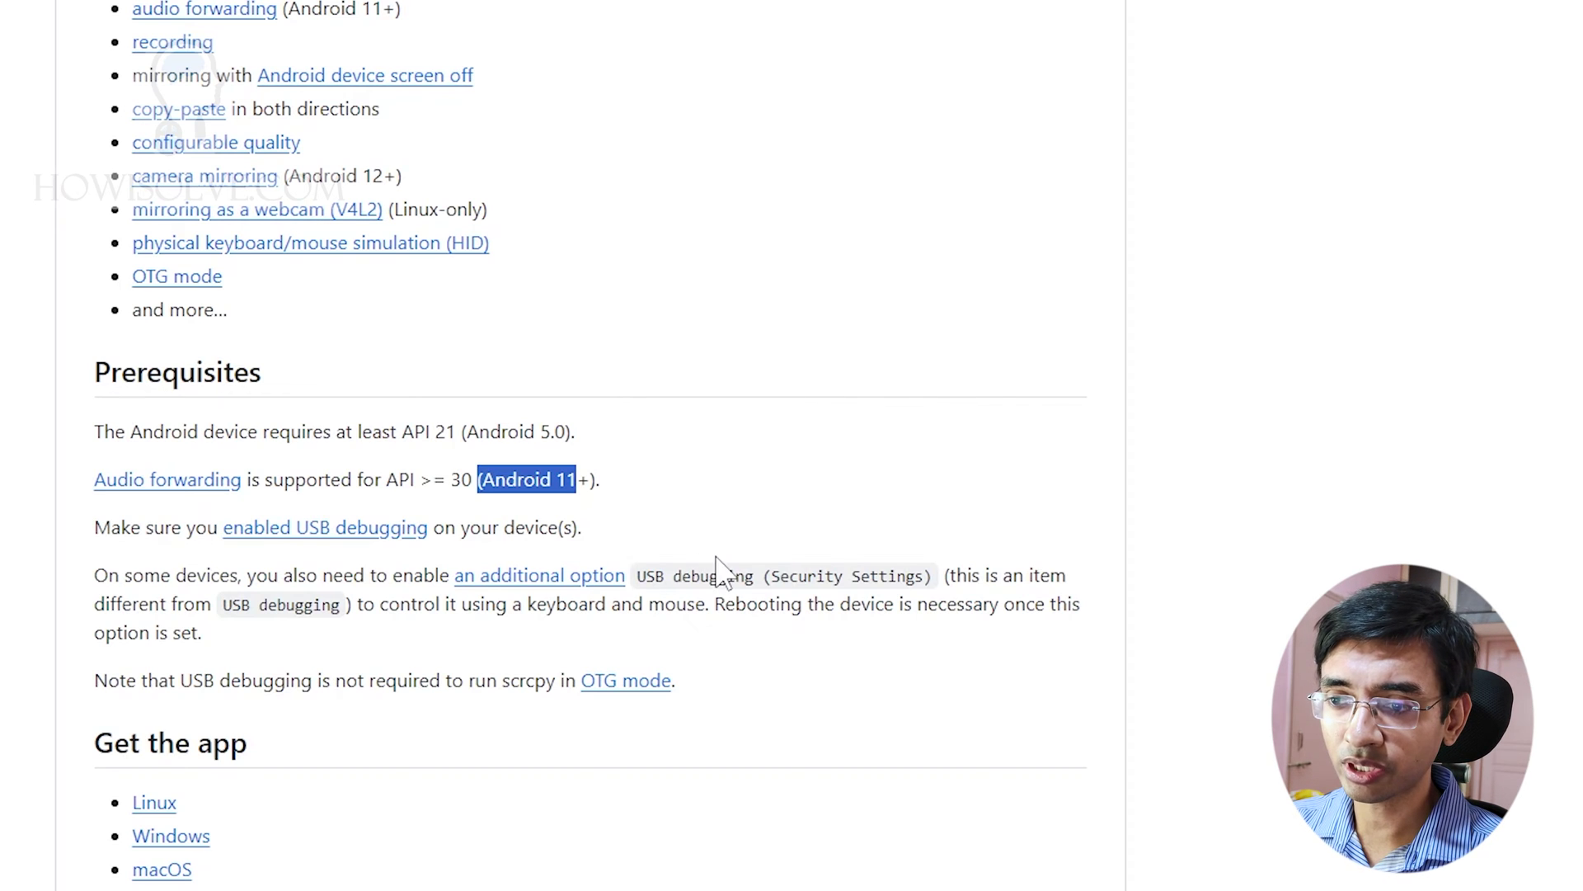
left_click_drag(645, 579, 924, 580)
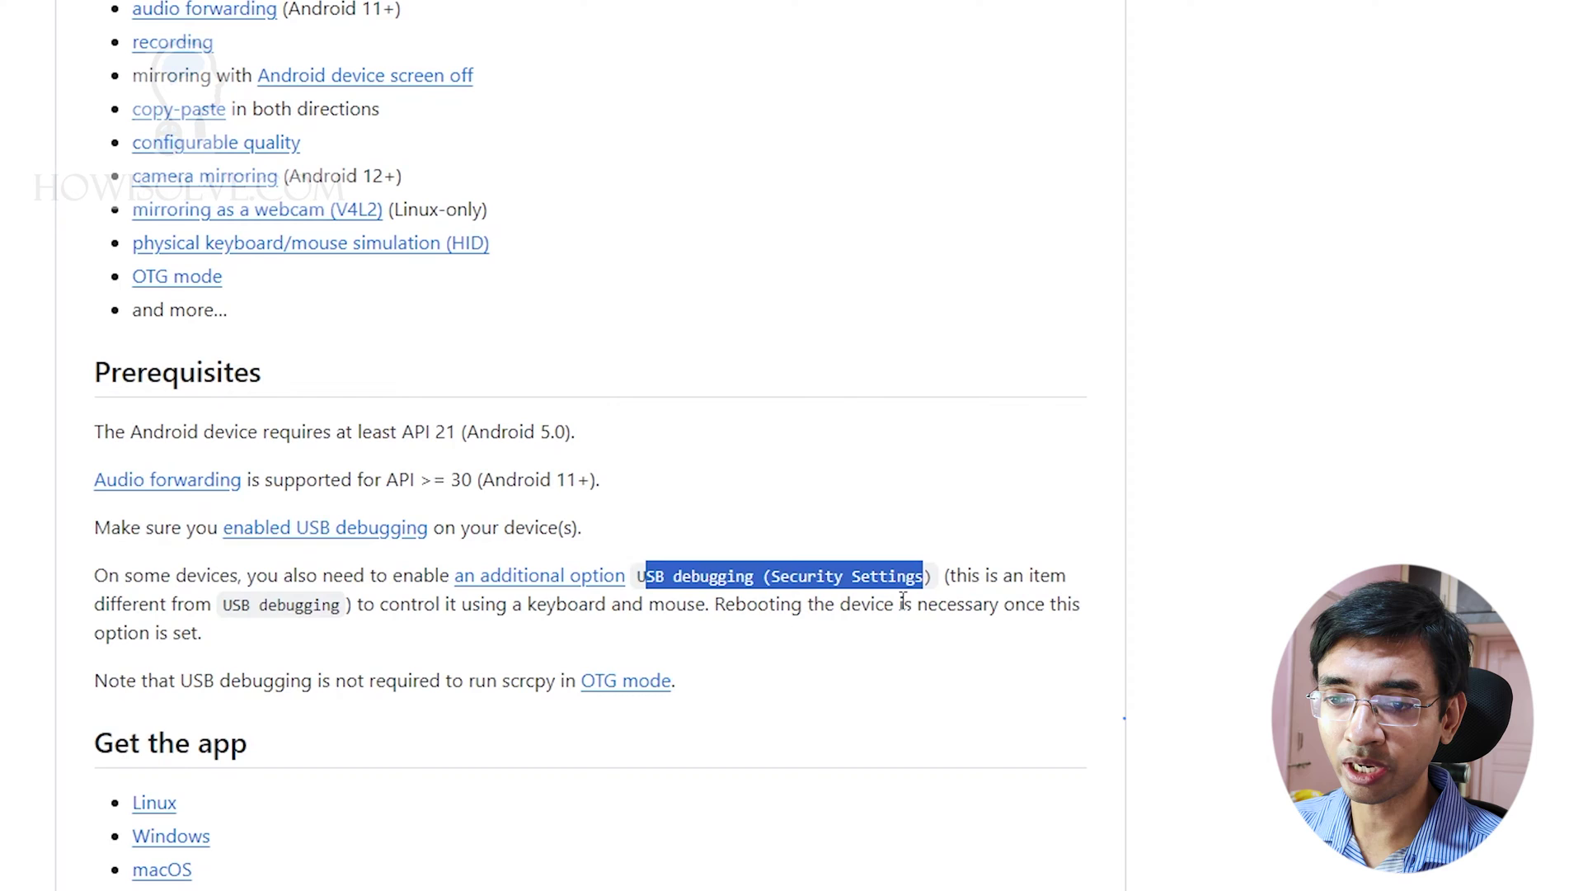
left_click_drag(95, 679, 192, 679)
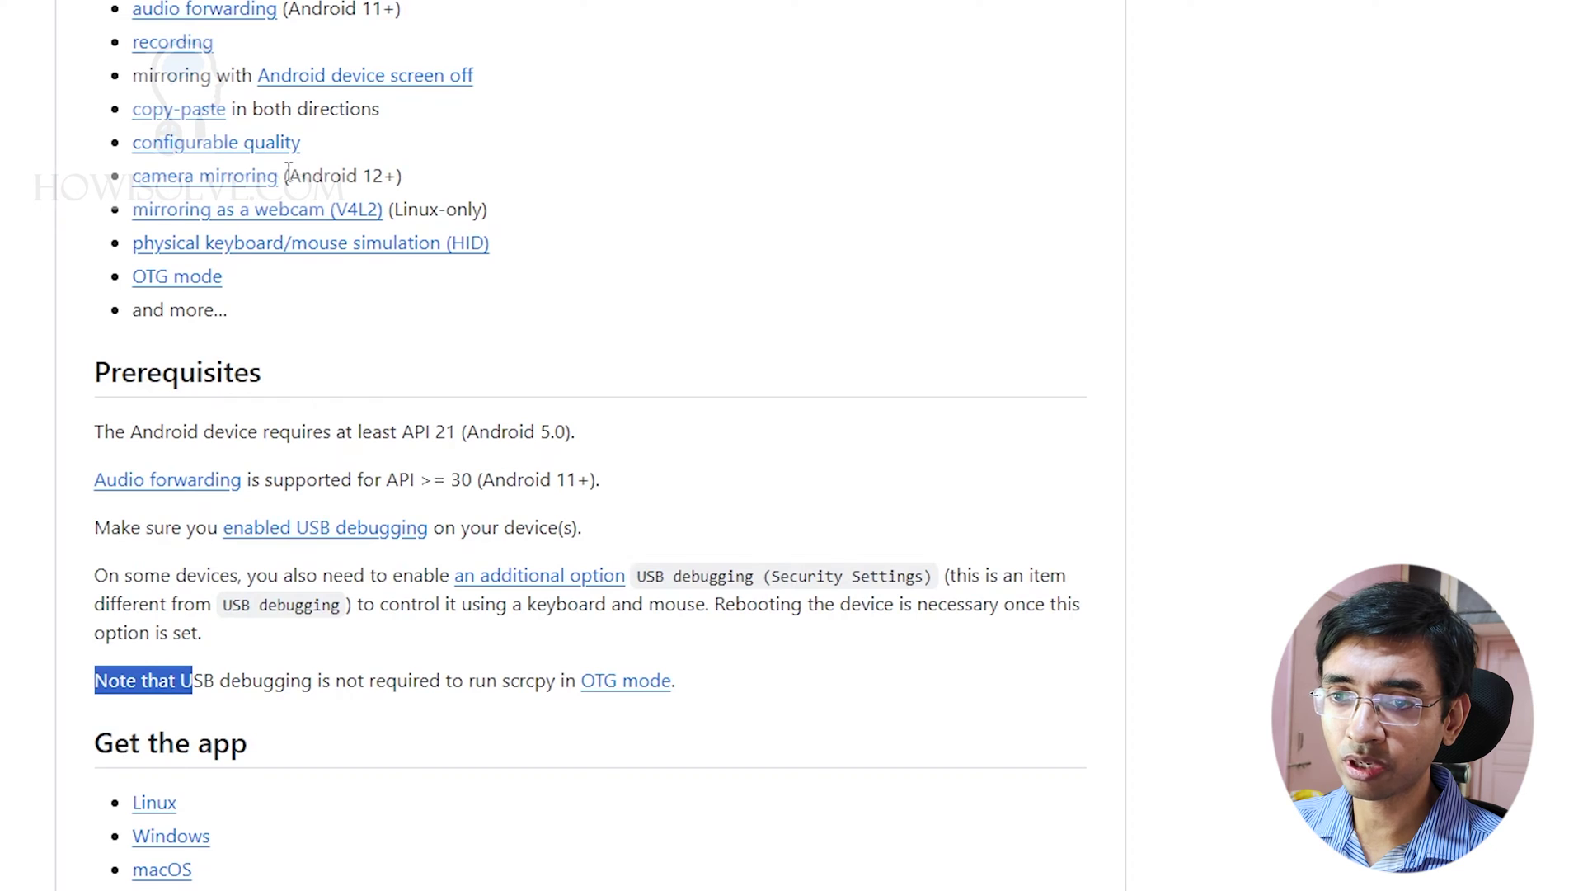
left_click_drag(285, 176, 404, 192)
scroll(404, 191, "up", 5)
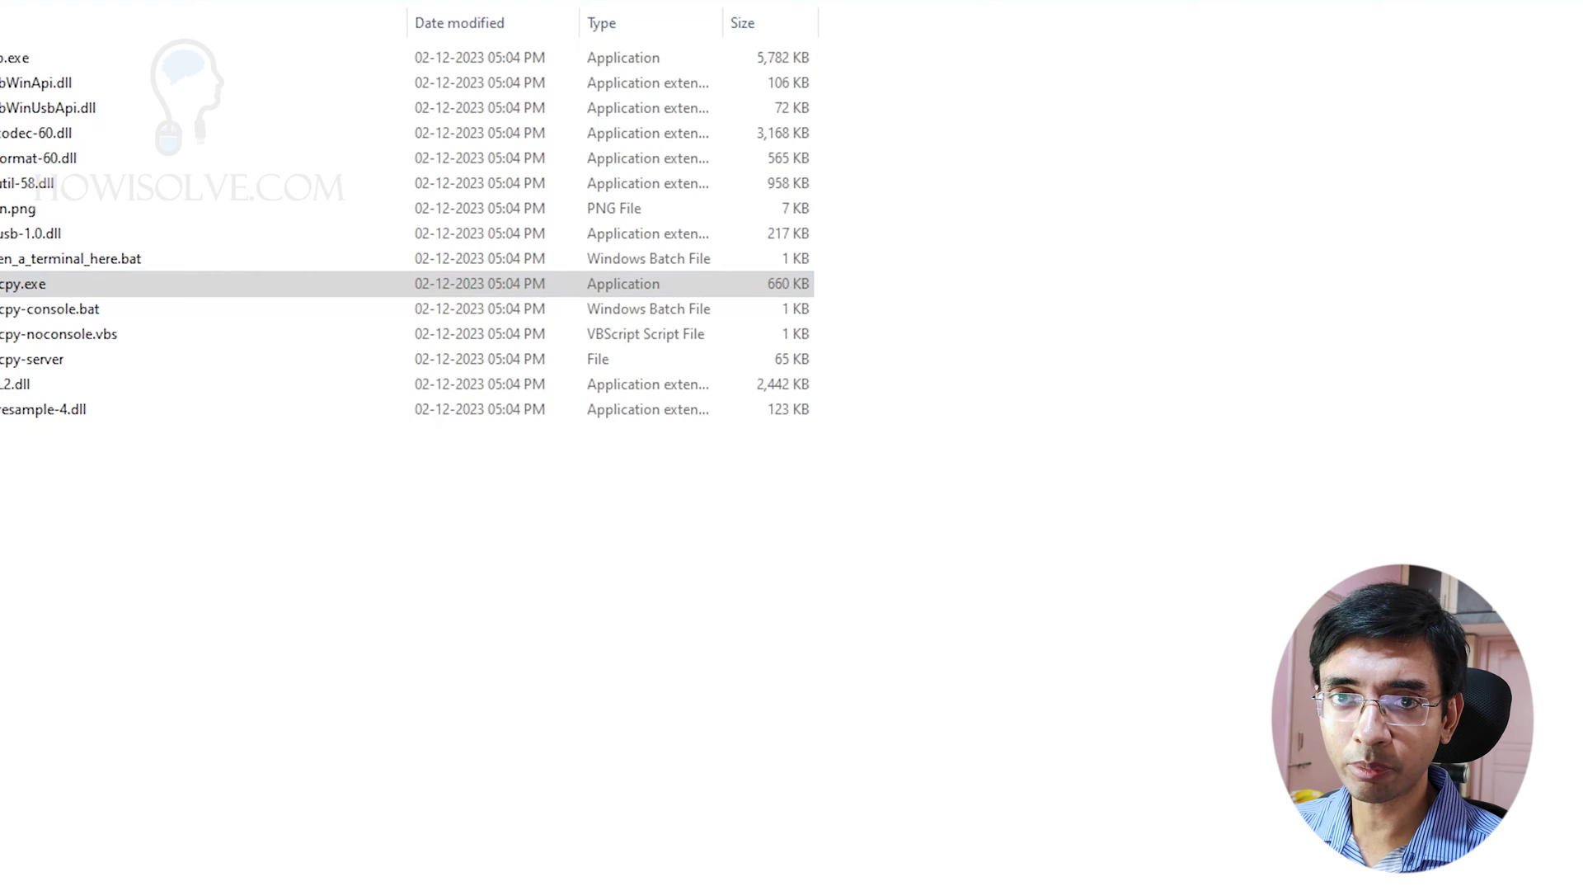
Open a Command Prompt in the scrcpy folder and move its window aside.
key("Return")
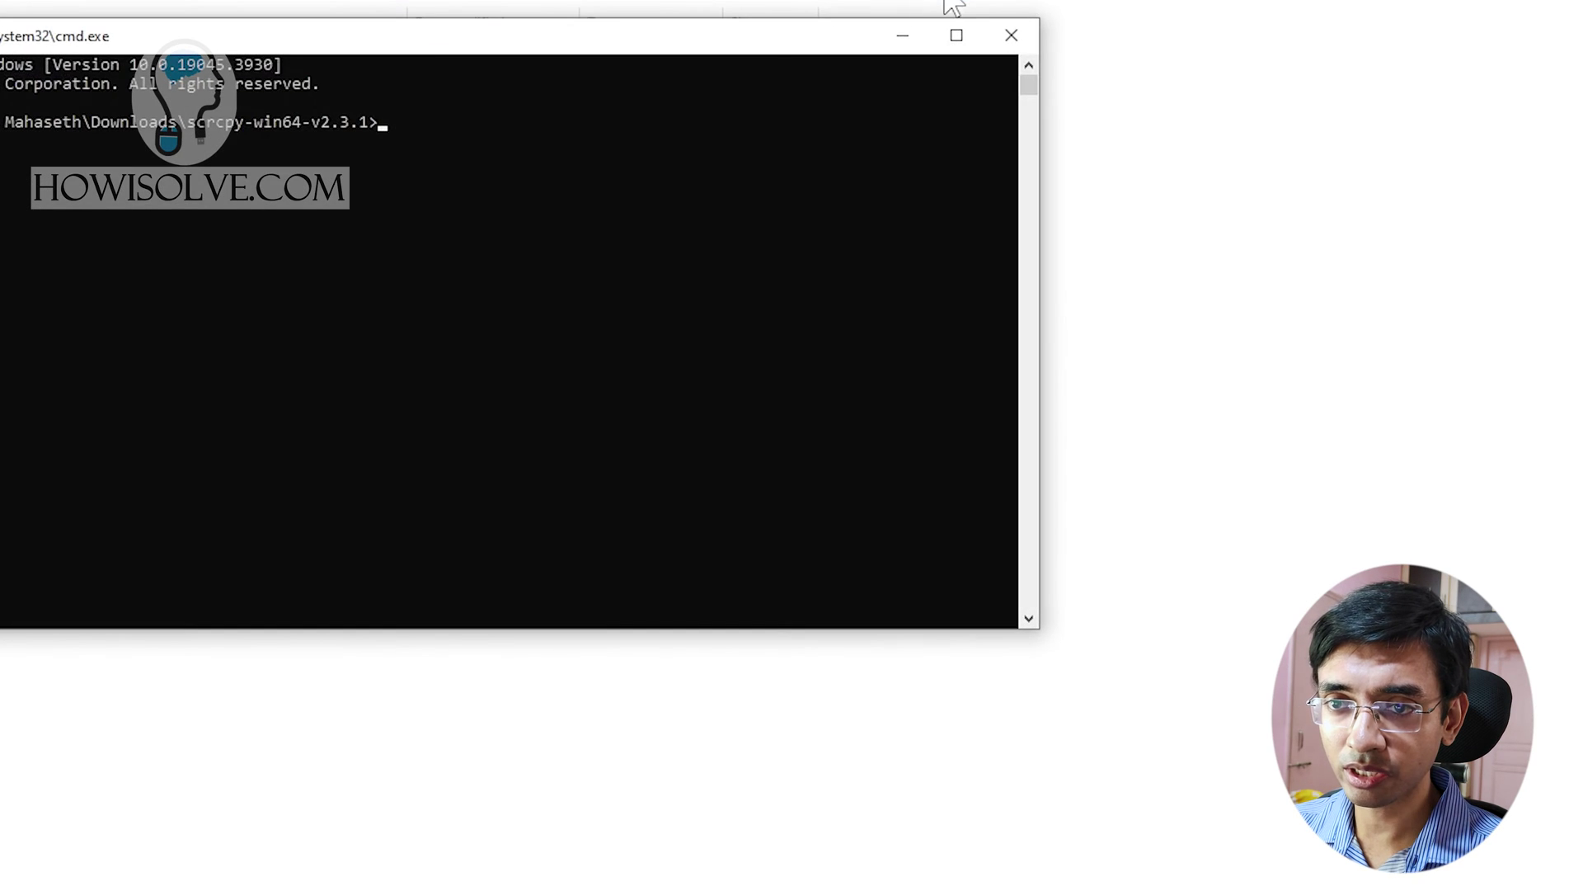
left_click_drag(329, 103, 459, 501)
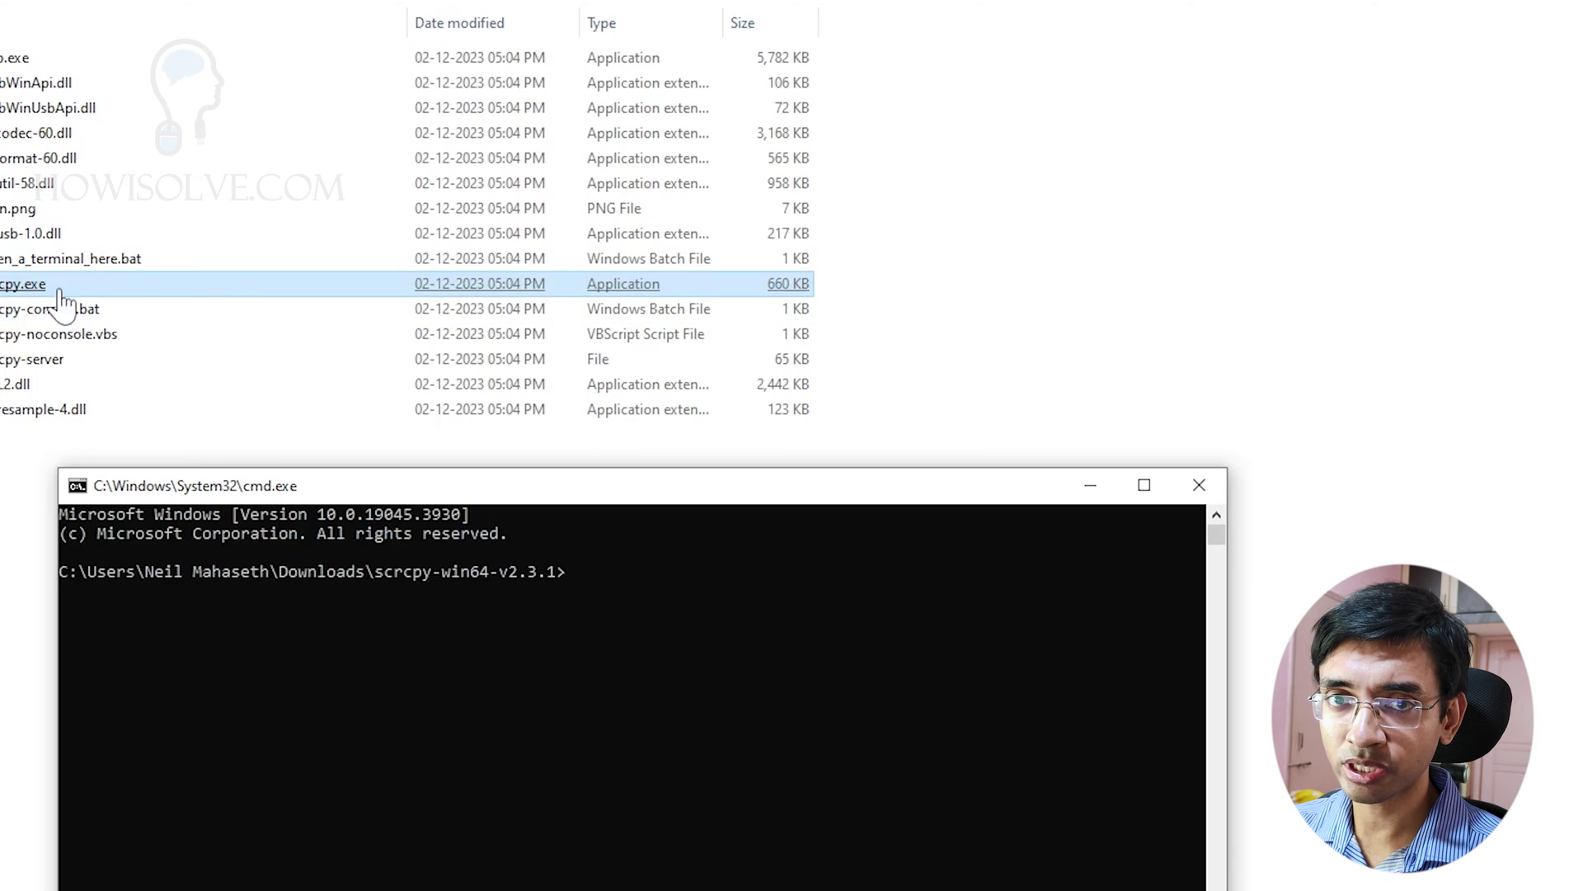
left_click(561, 582)
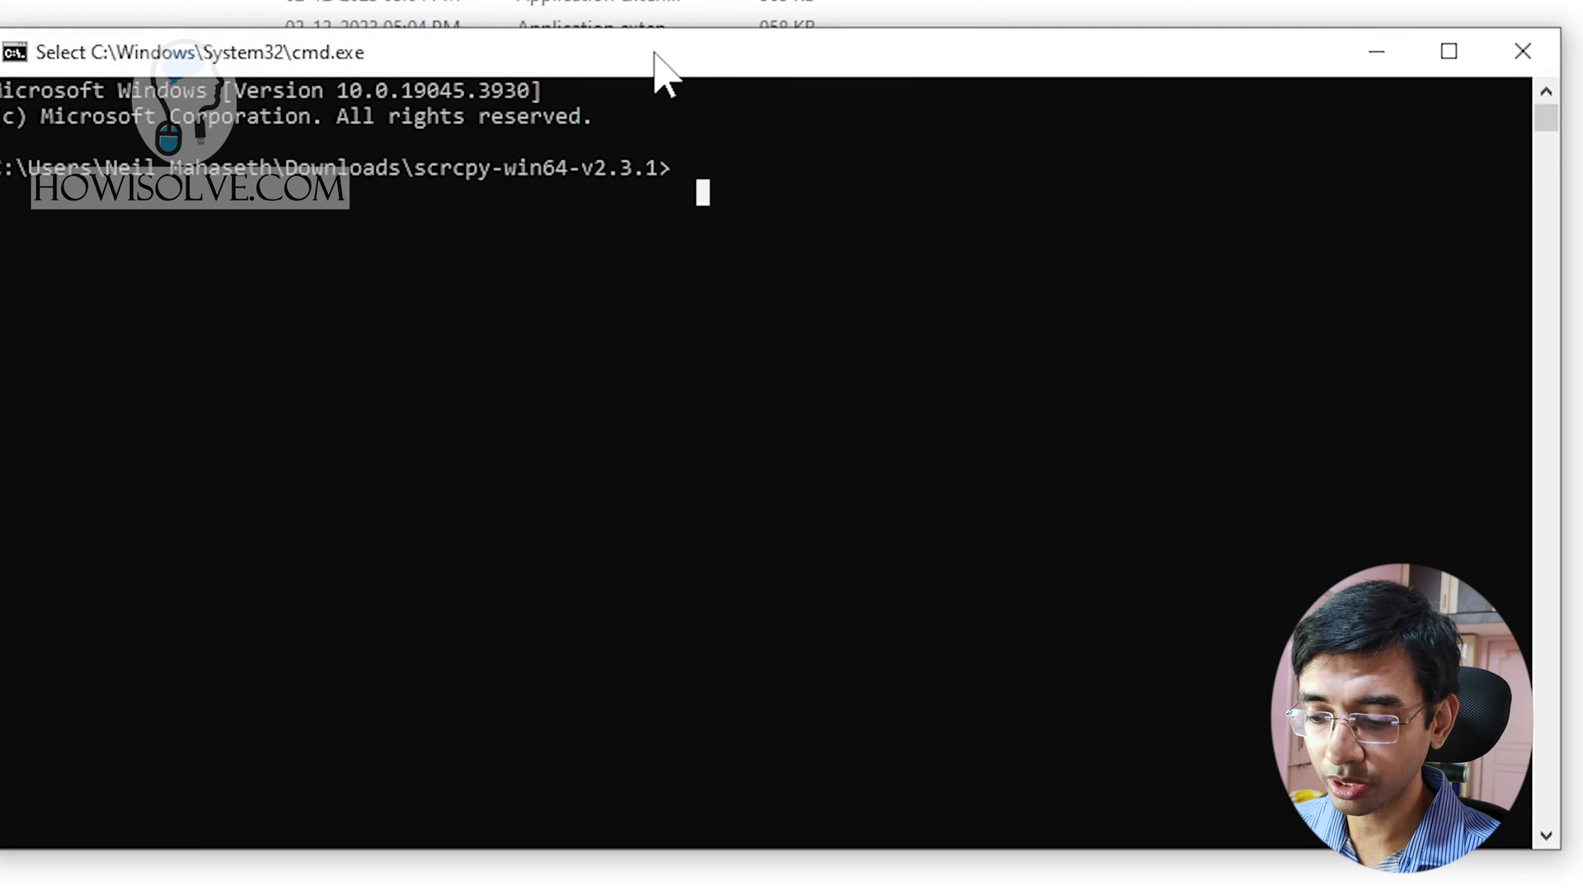
Recall the scrcpy --tcpip=192.168.1.7 command with F8 and move to its end.
type("scrc")
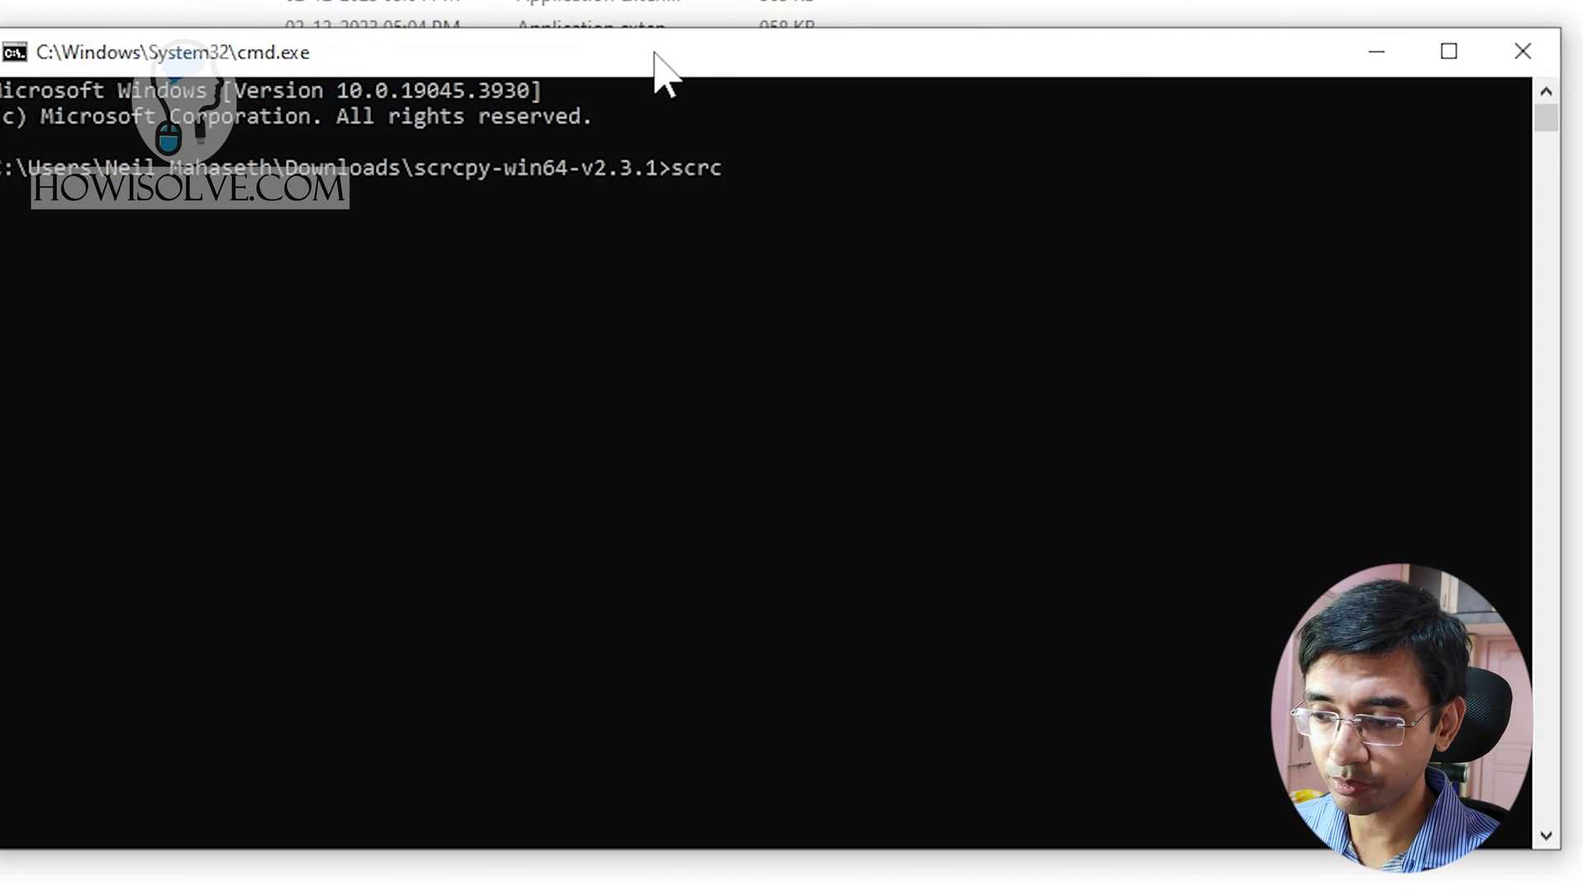
type("py")
key("F8")
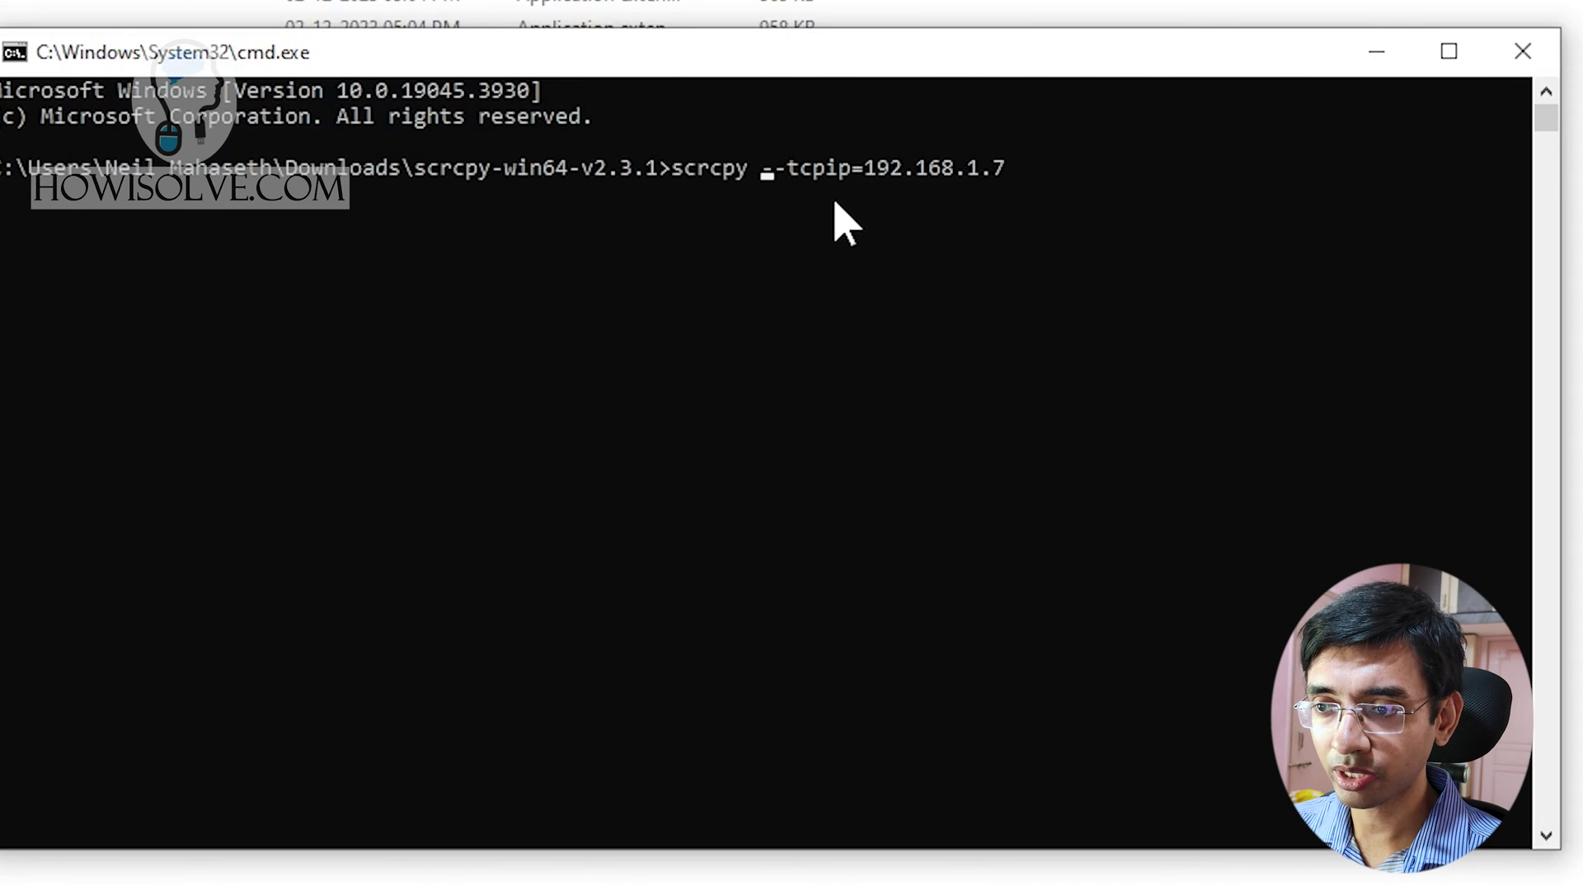
key("Right")
key("Right")
key("Right")
key("Right")
key("Right")
key("Right")
key("Right")
key("Right")
key("Right")
key("Right")
key("Right")
key("Right")
key("Right")
key("Right")
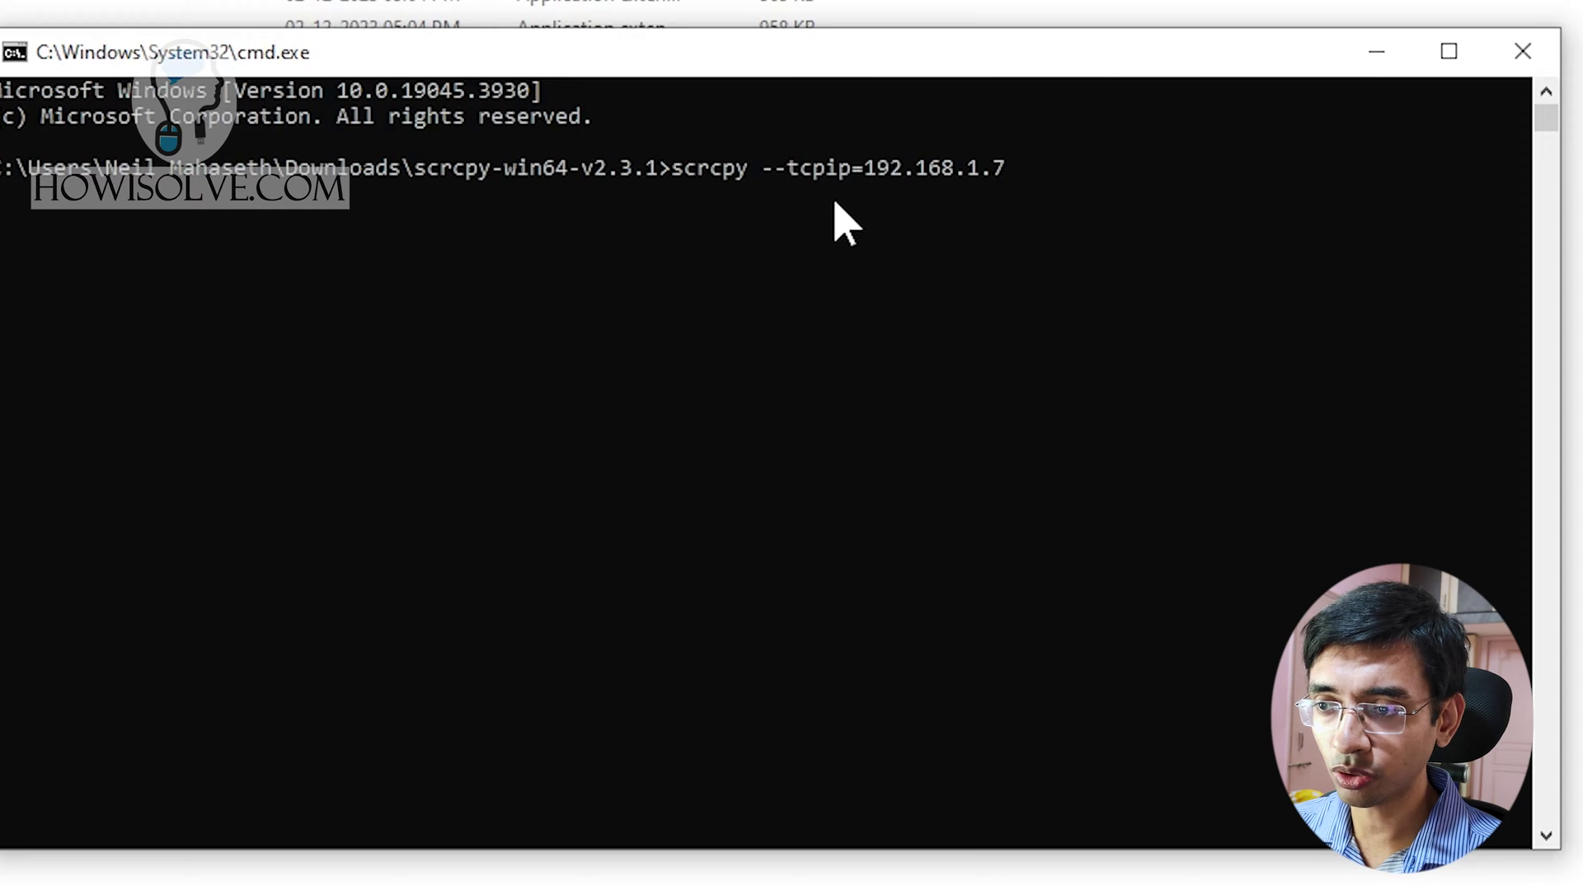
key("Right")
key("Right")
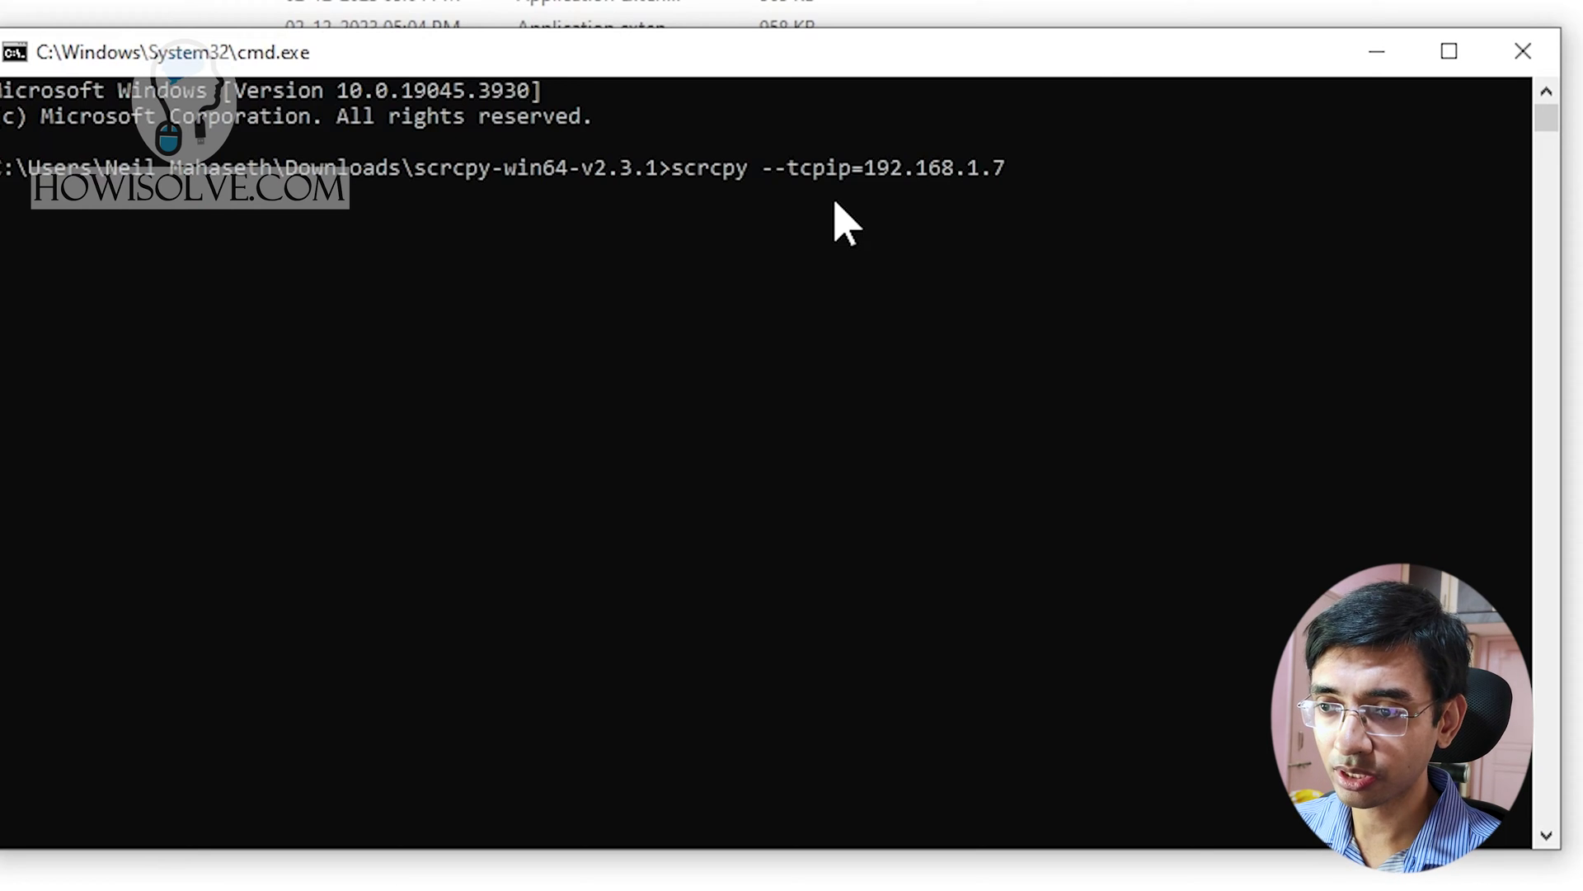
key("Right")
key("Right")
key("Right")
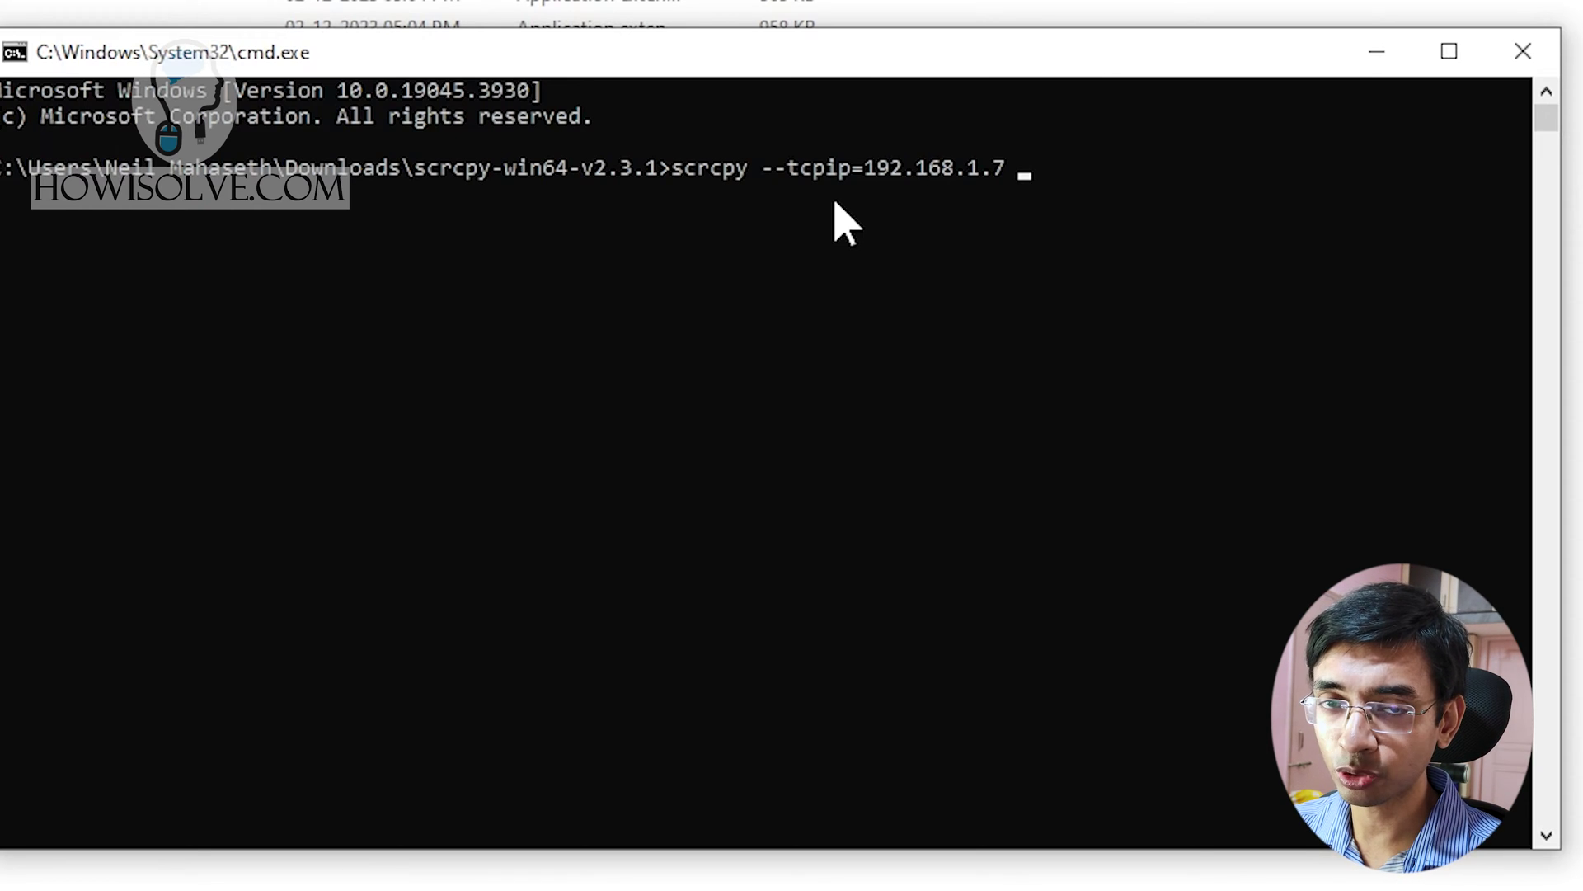
Append -Sw and run scrcpy --tcpip=192.168.1.7 to mirror over Wi-Fi with the screen off.
type("-sW")
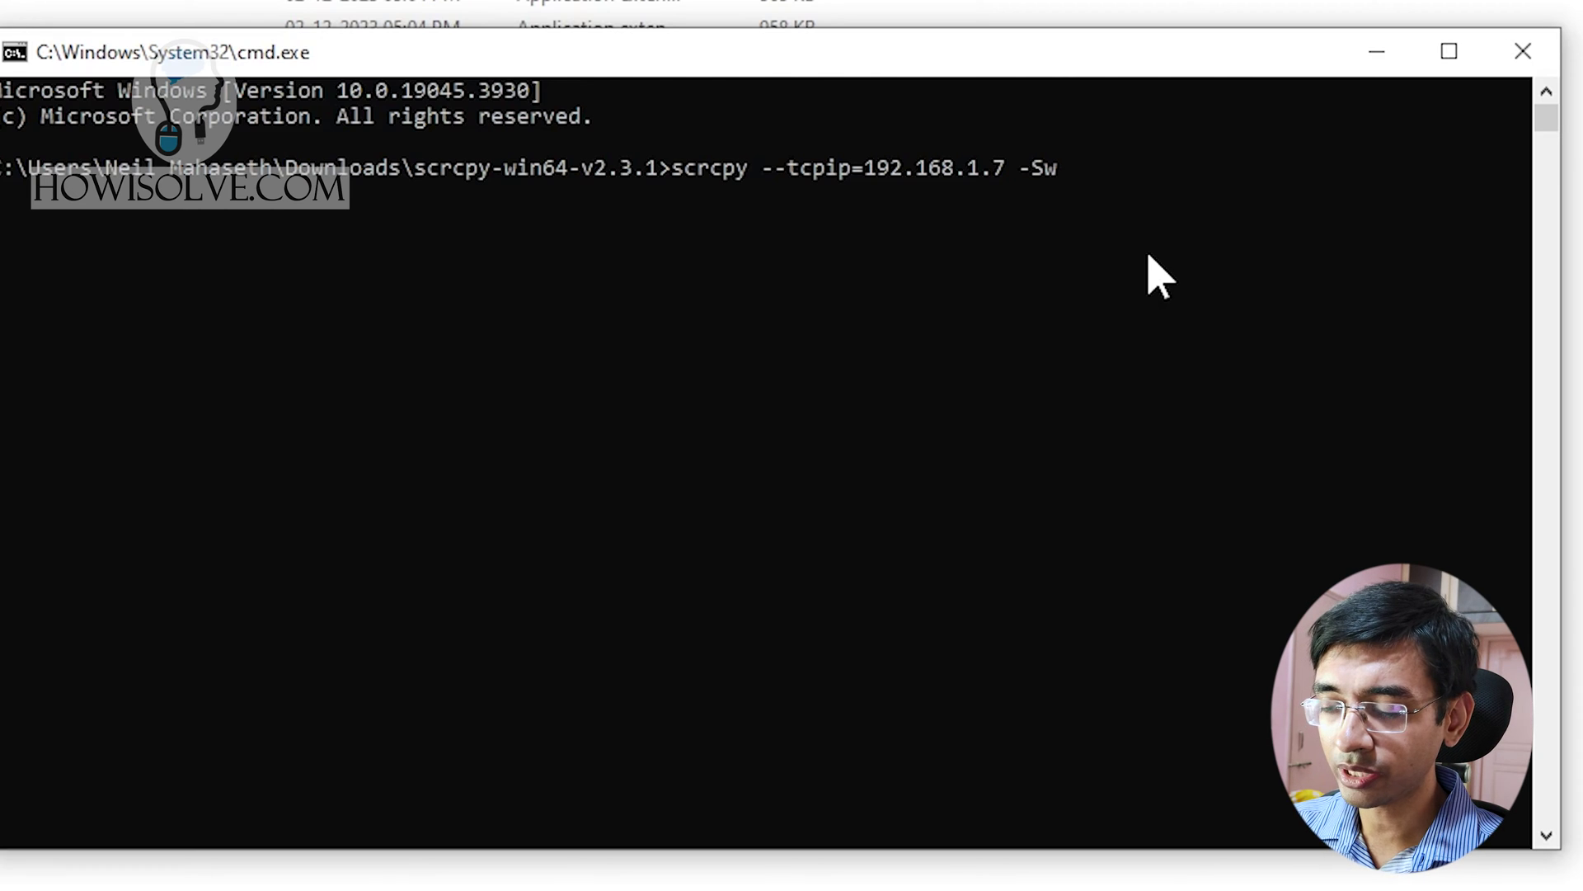
key("Return")
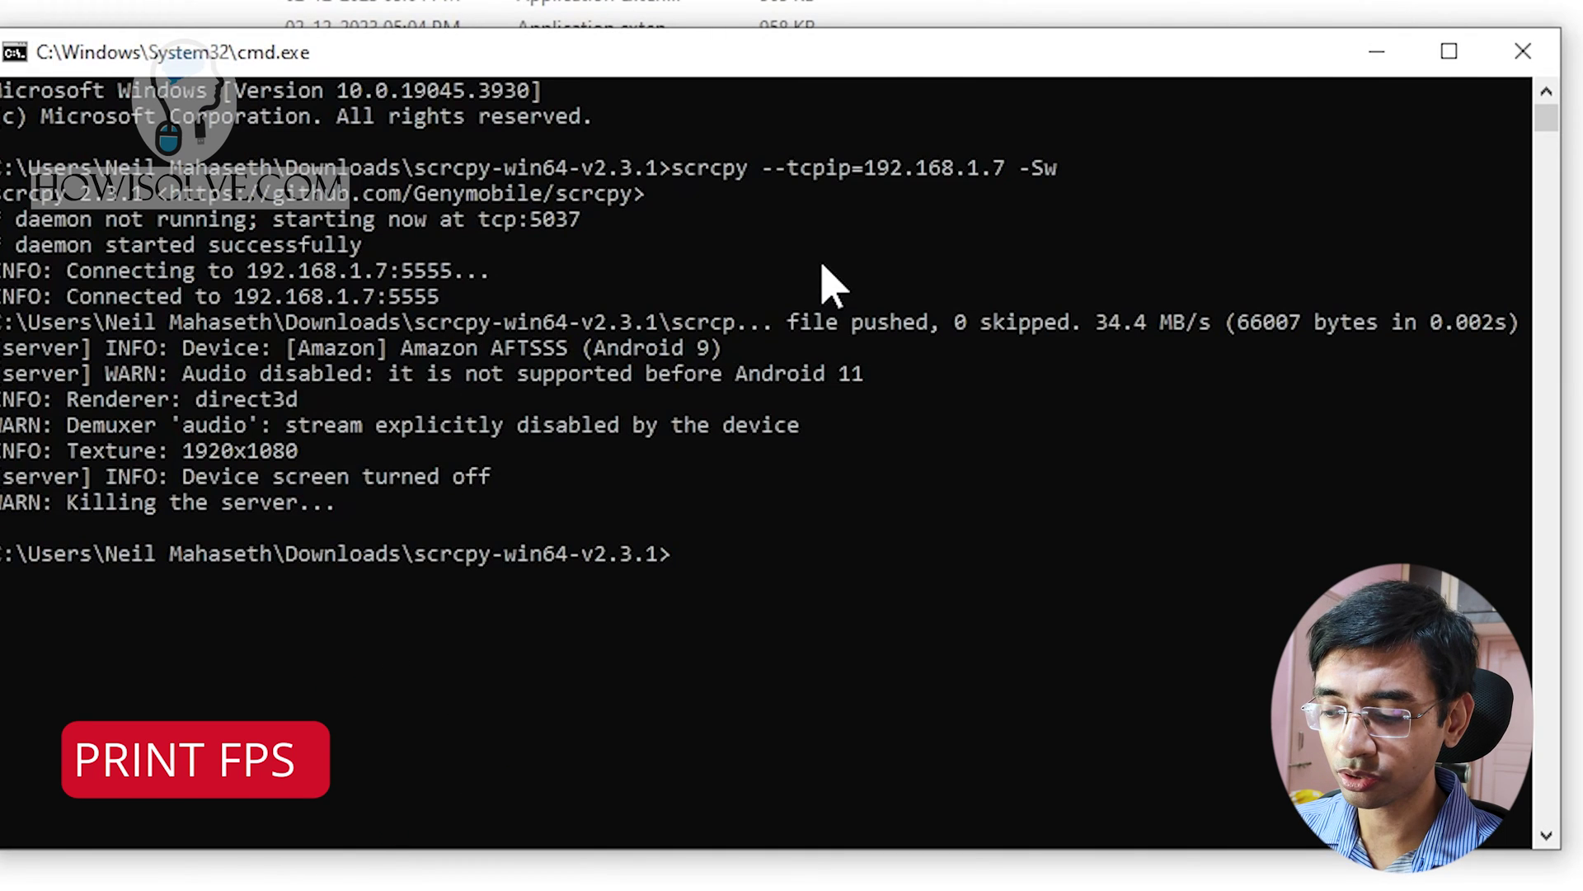
Rerun the scrcpy -Sw command with --print-fps added, then return to Command Prompt.
key("Up")
type("-")
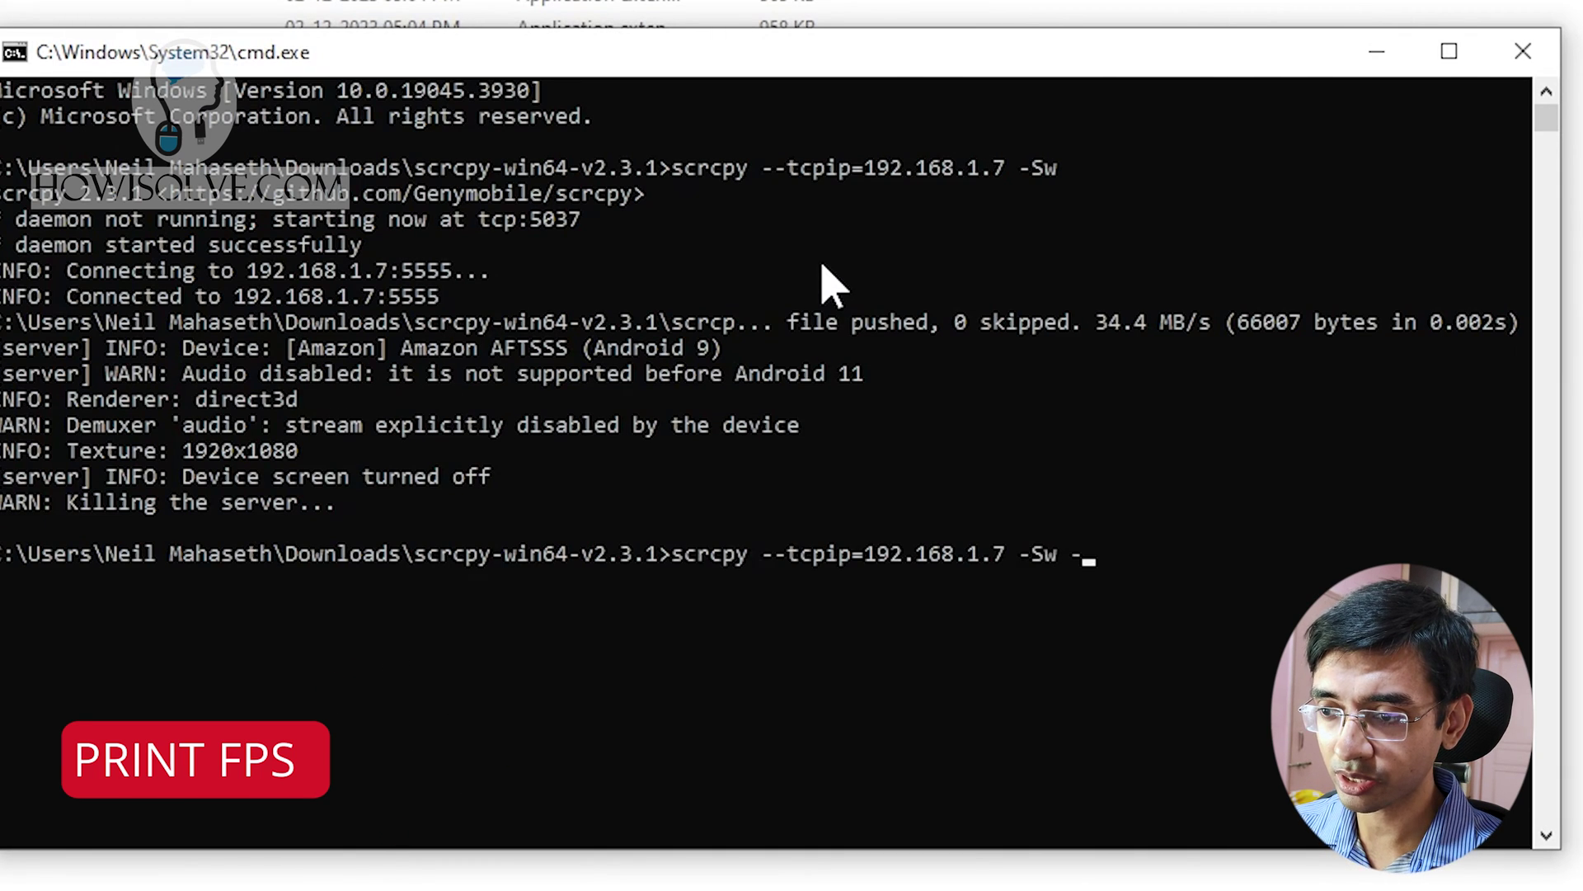
type("-")
type("print-fp")
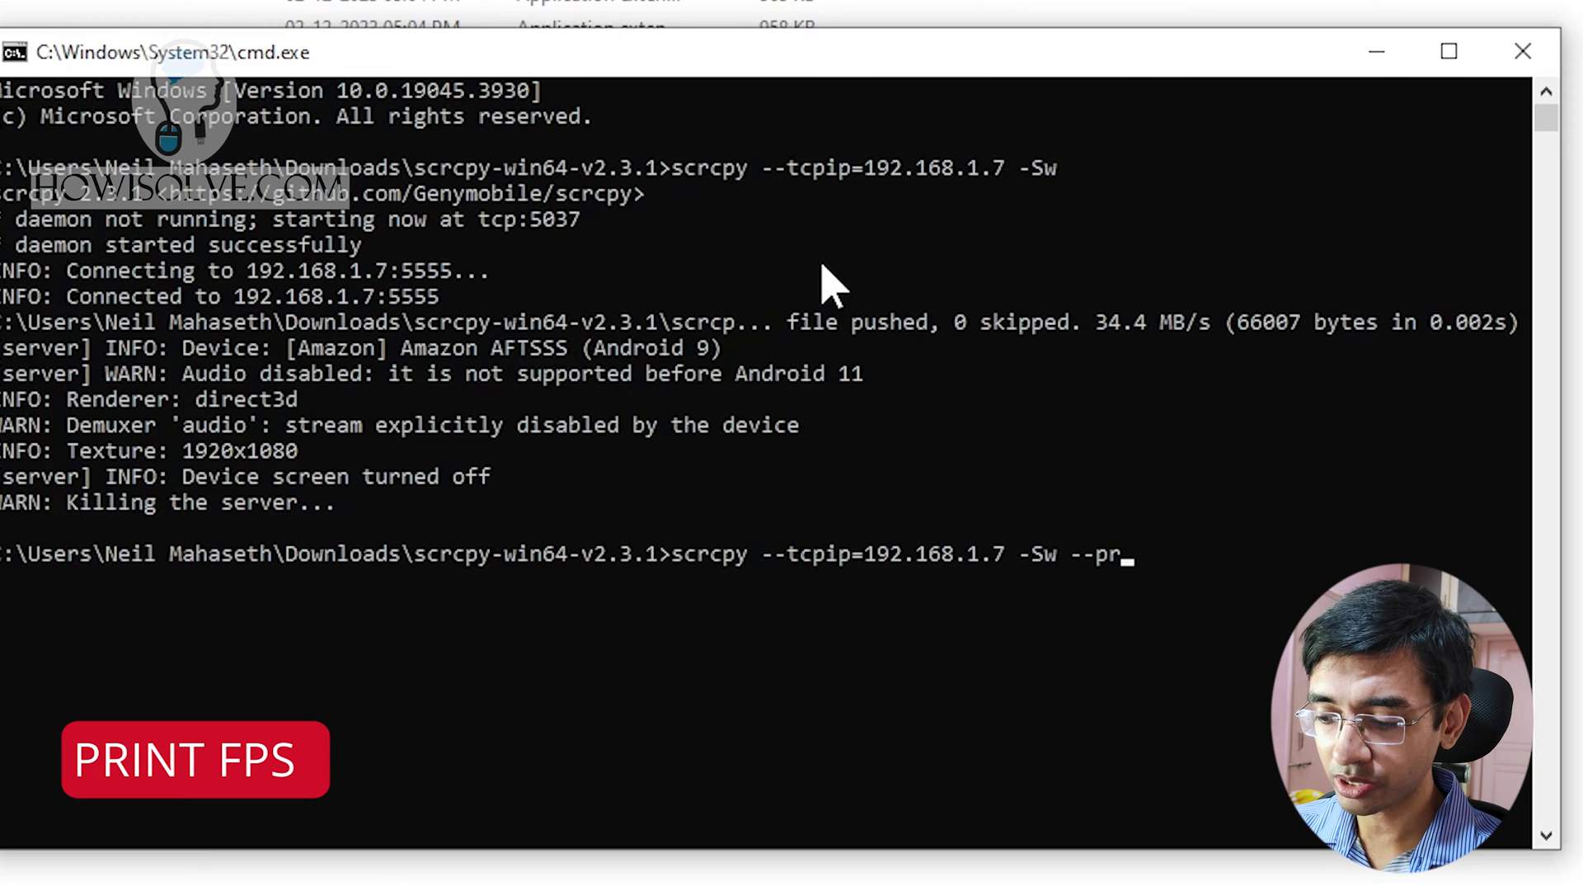
type("s")
key("Return")
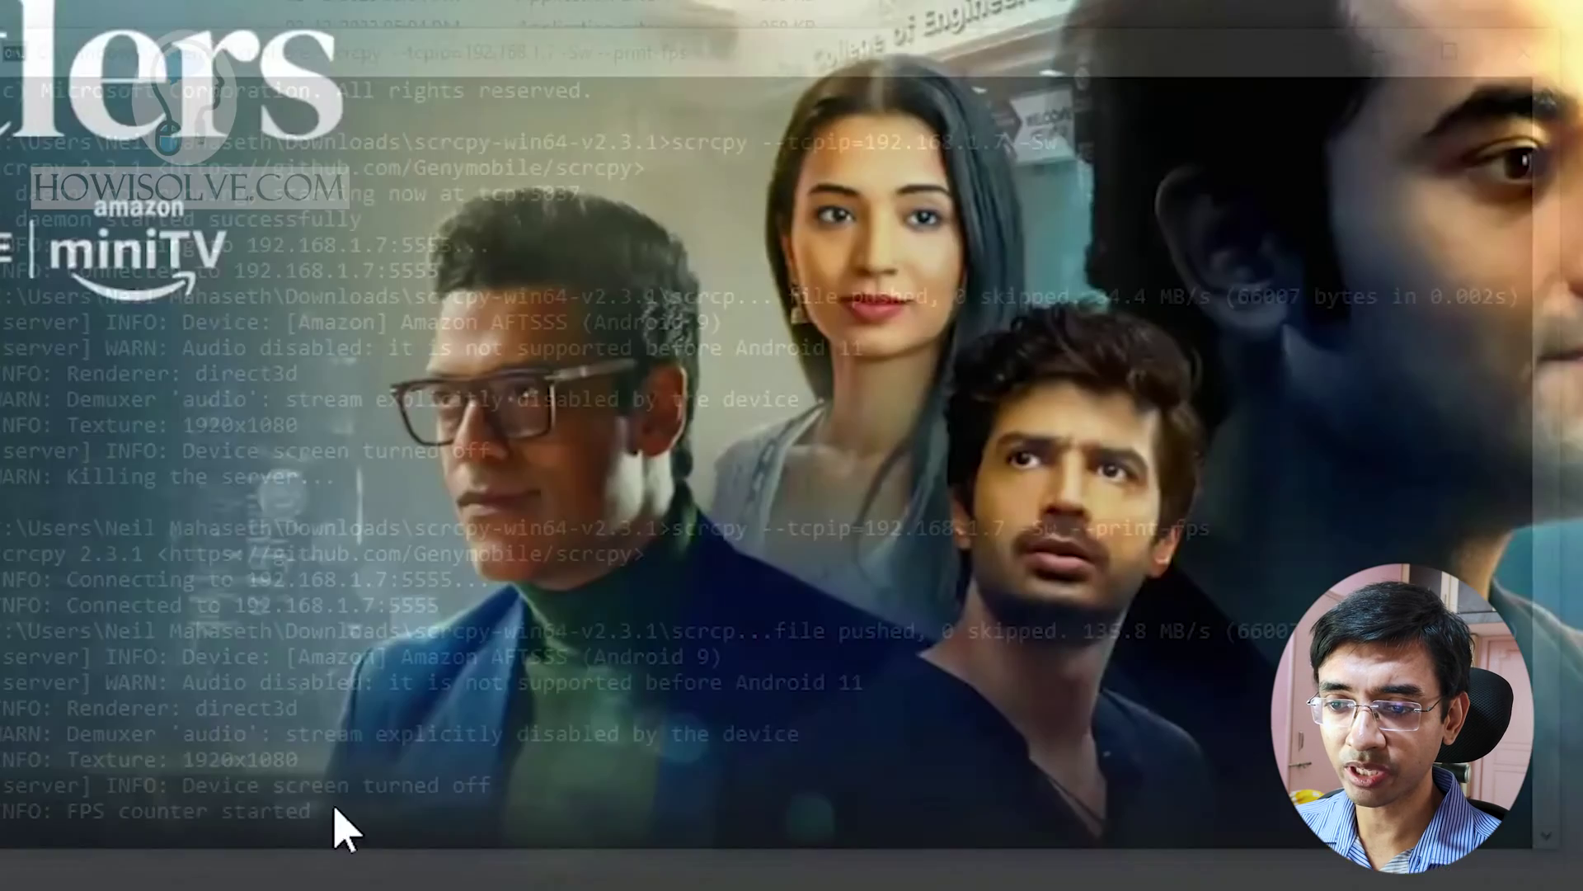
key("alt+Tab")
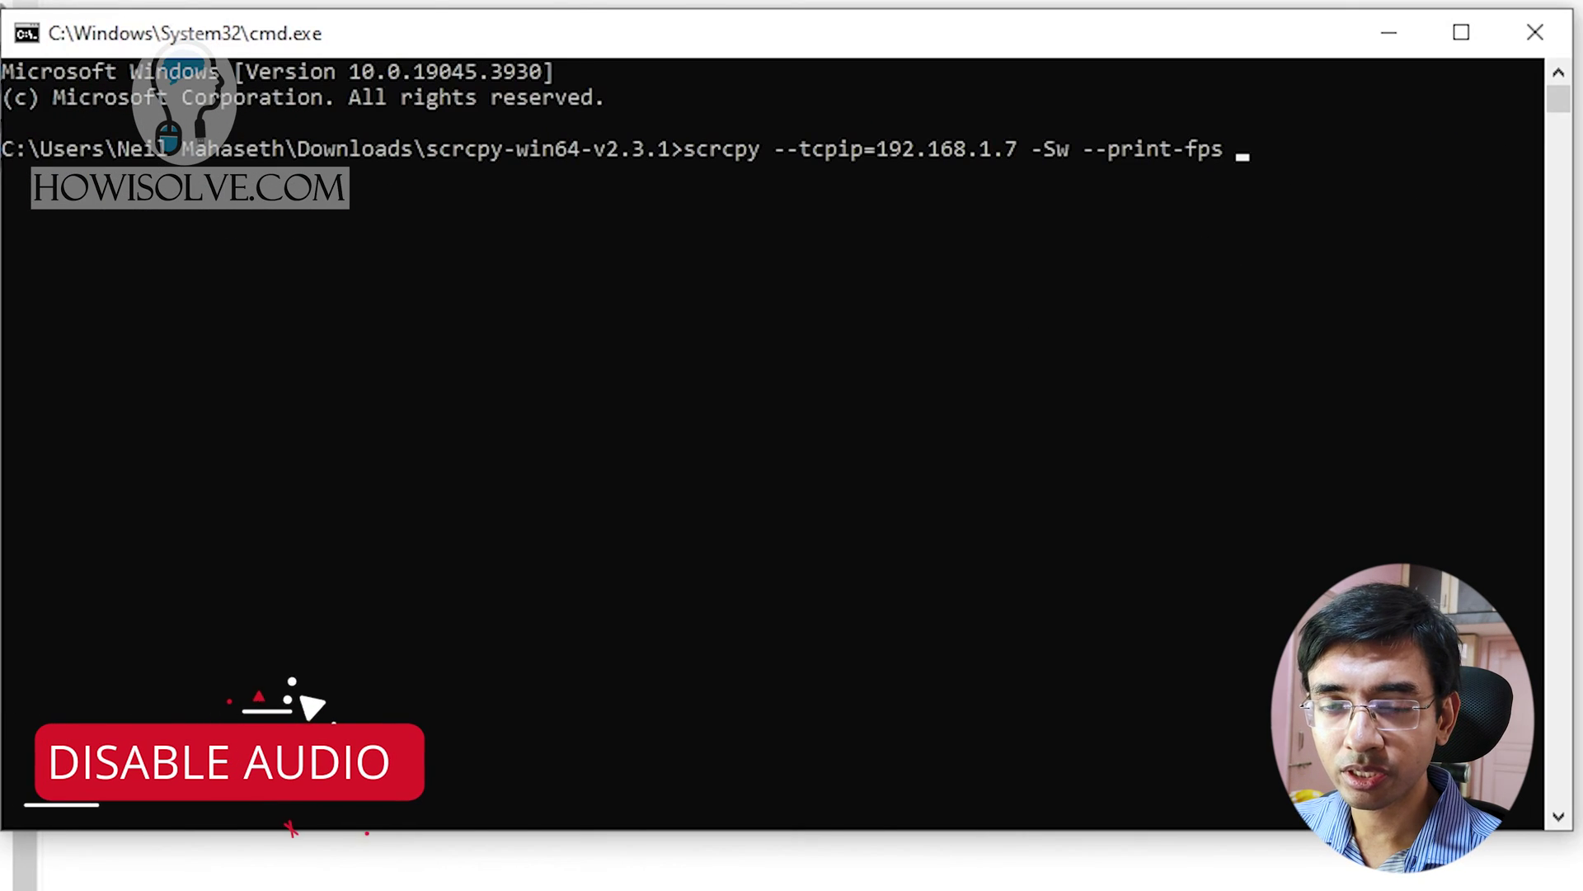
Append --no-audio after --print-fps on the scrcpy command line.
type("--no-audio")
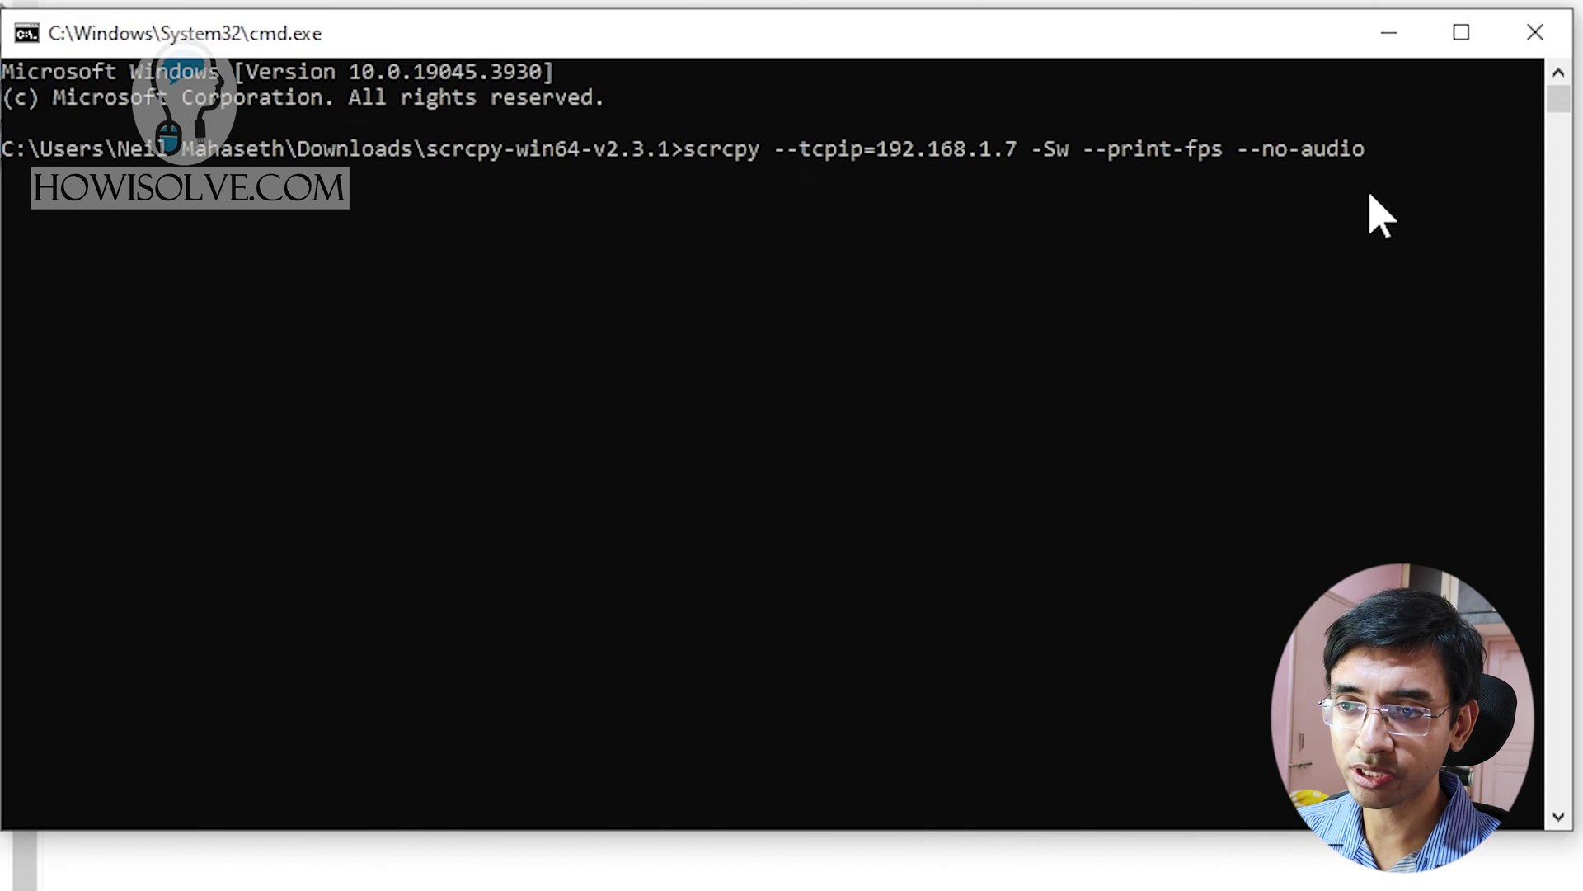
Trim the command back to scrcpy --tcpip=192.168.1.7 and run it with --list-encoders.
key("BackSpace")
key("BackSpace")
key("BackSpace")
key("BackSpace")
key("BackSpace")
key("BackSpace")
key("BackSpace")
key("BackSpace")
key("BackSpace")
key("BackSpace")
key("BackSpace")
key("BackSpace")
key("BackSpace")
key("BackSpace")
key("BackSpace")
key("BackSpace")
key("BackSpace")
key("BackSpace")
key("BackSpace")
key("BackSpace")
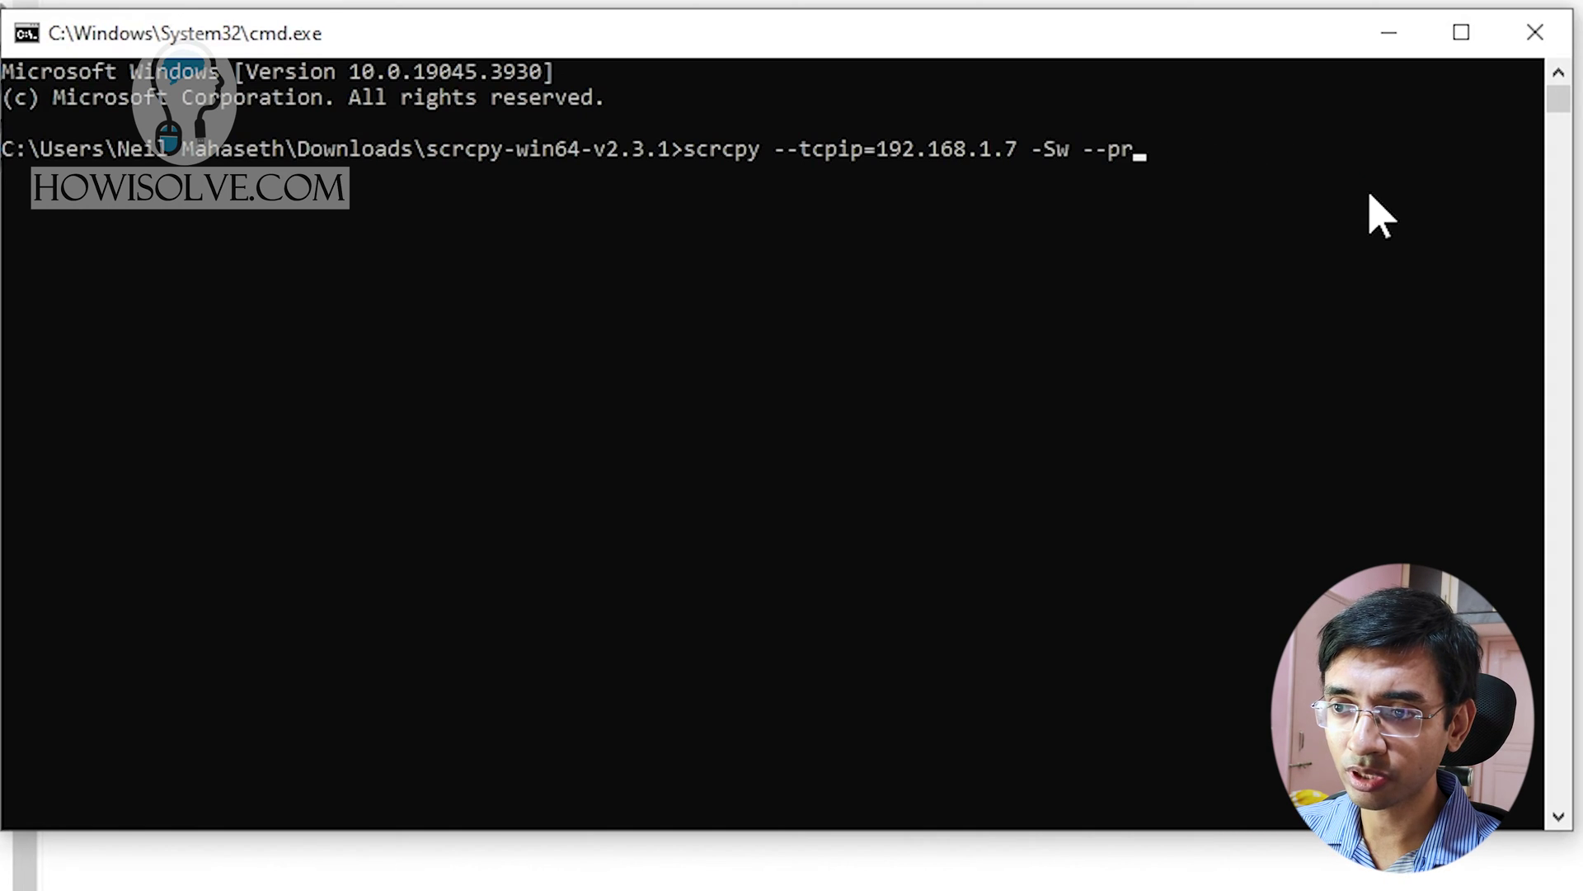
key("BackSpace")
key("BackSpace")
key("BackSpace")
key("BackSpace")
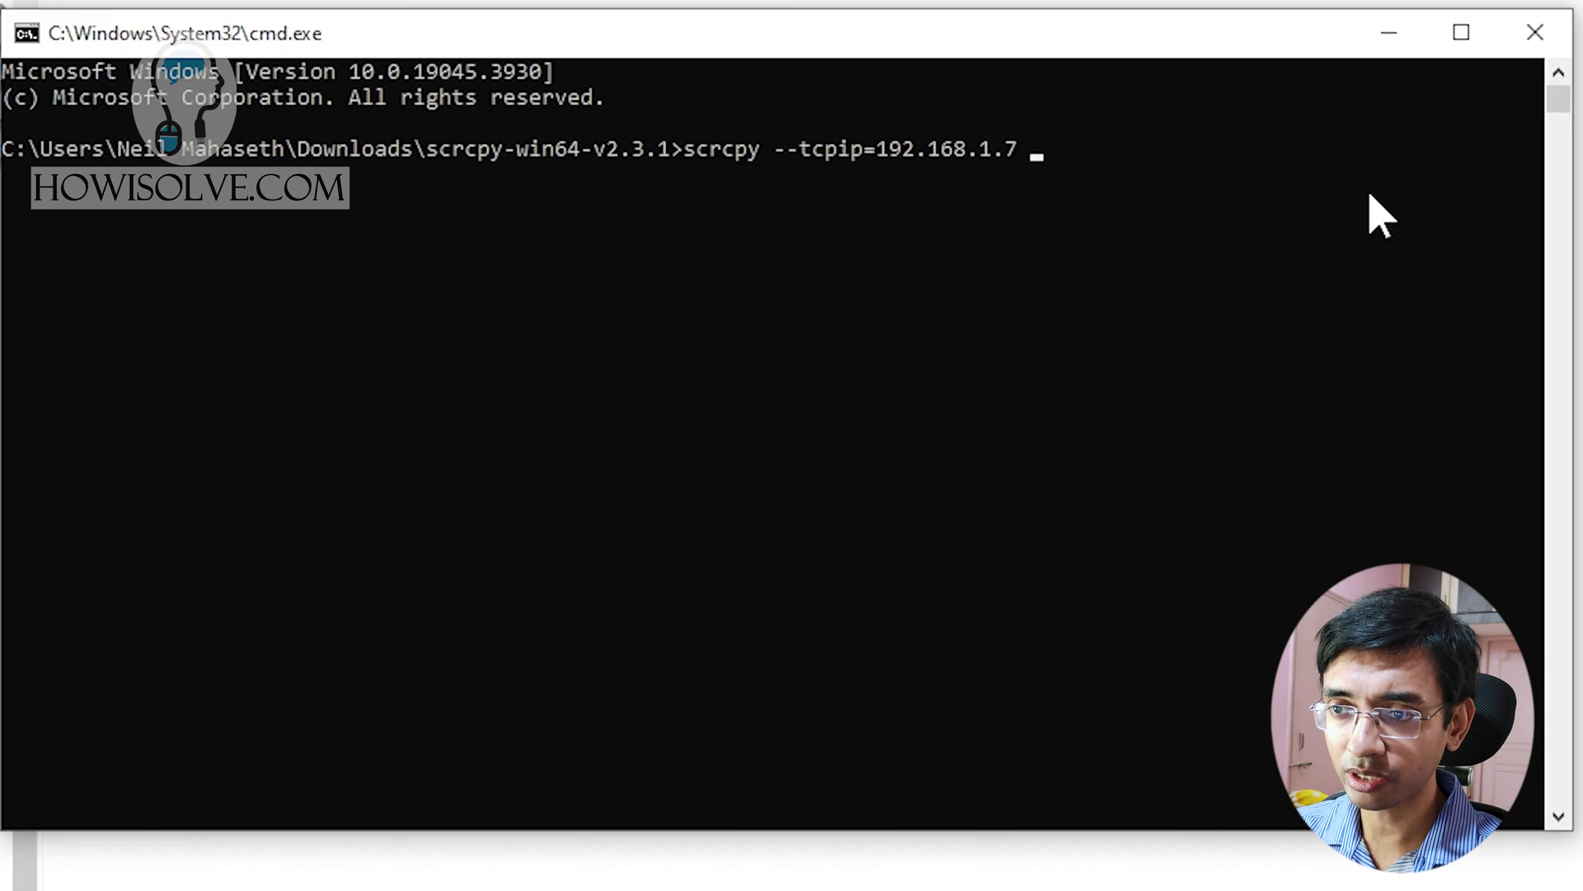
type("--list-encoders")
key("Return")
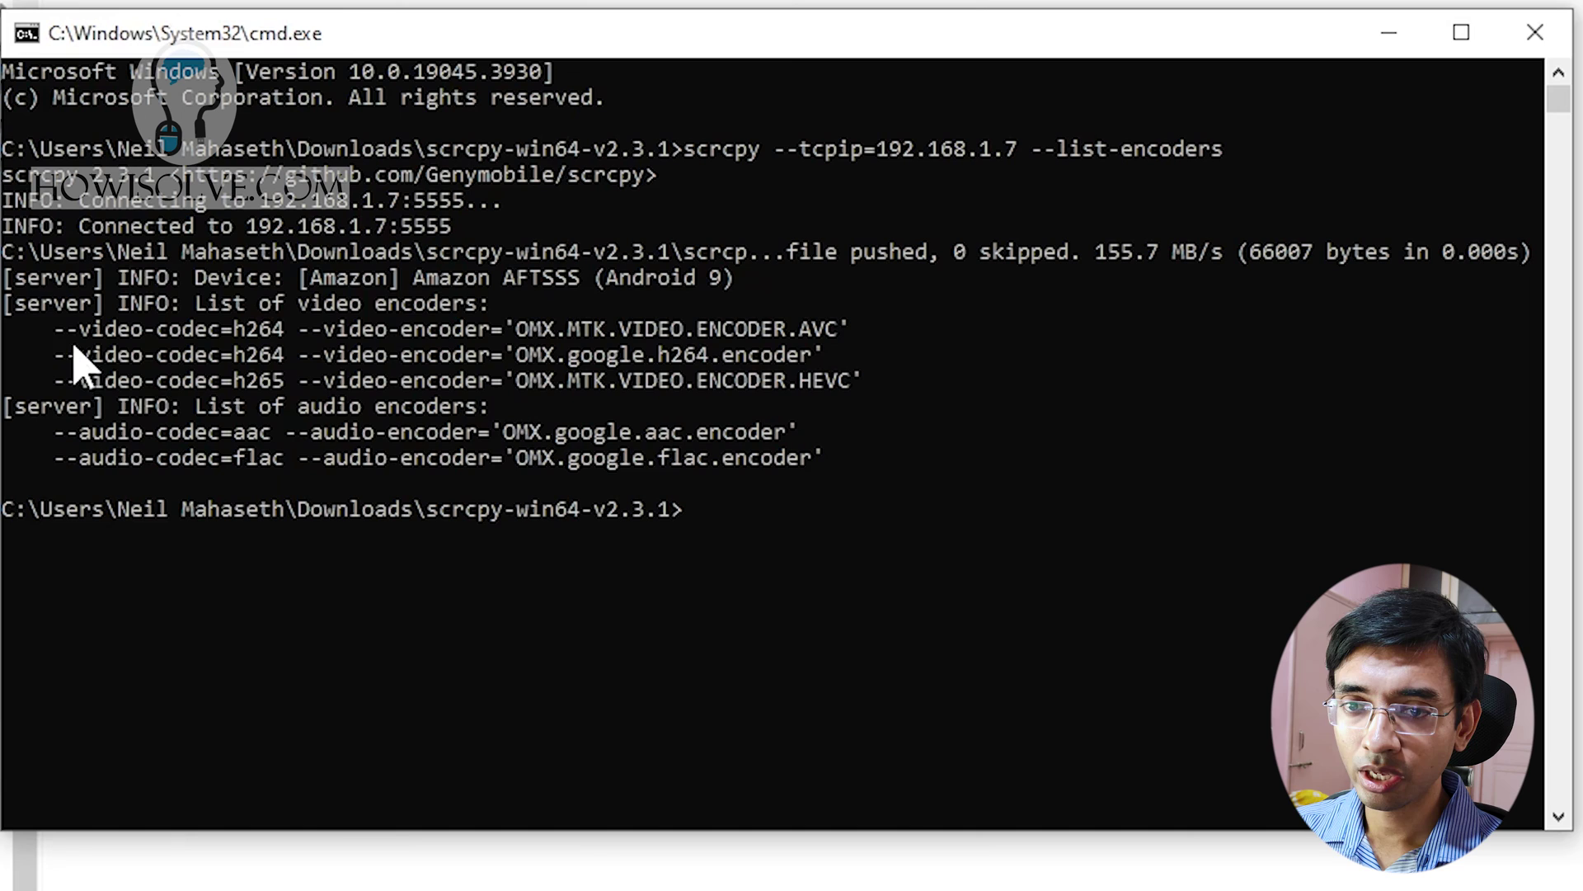
Highlight the video encoder lines and the Google h264 encoder entry in the output.
left_click_drag(60, 336, 956, 372)
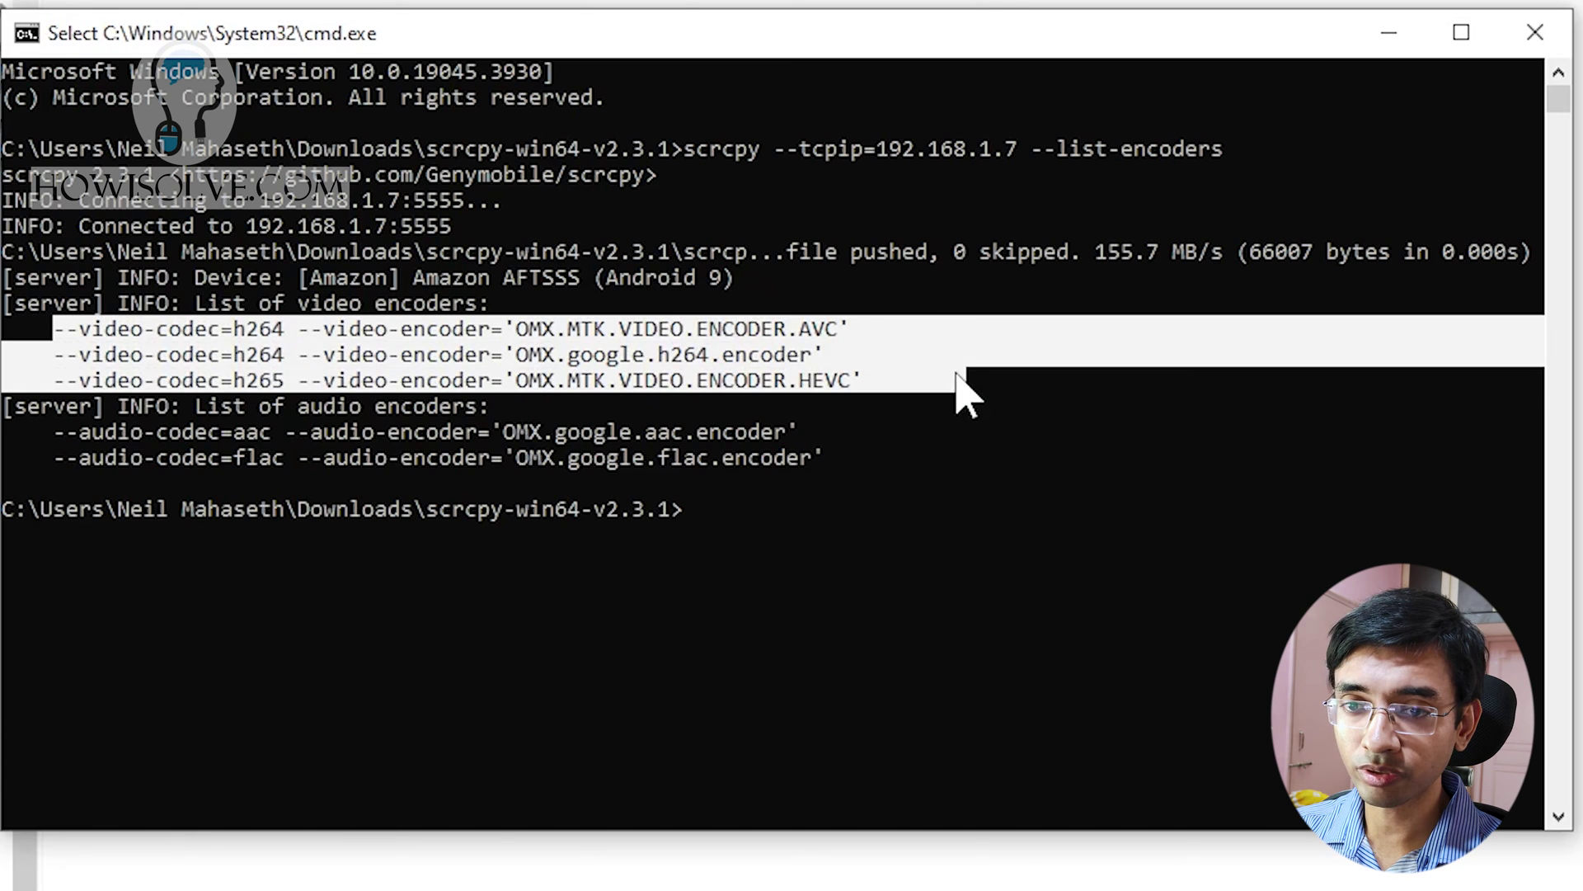
left_click_drag(55, 432, 877, 467)
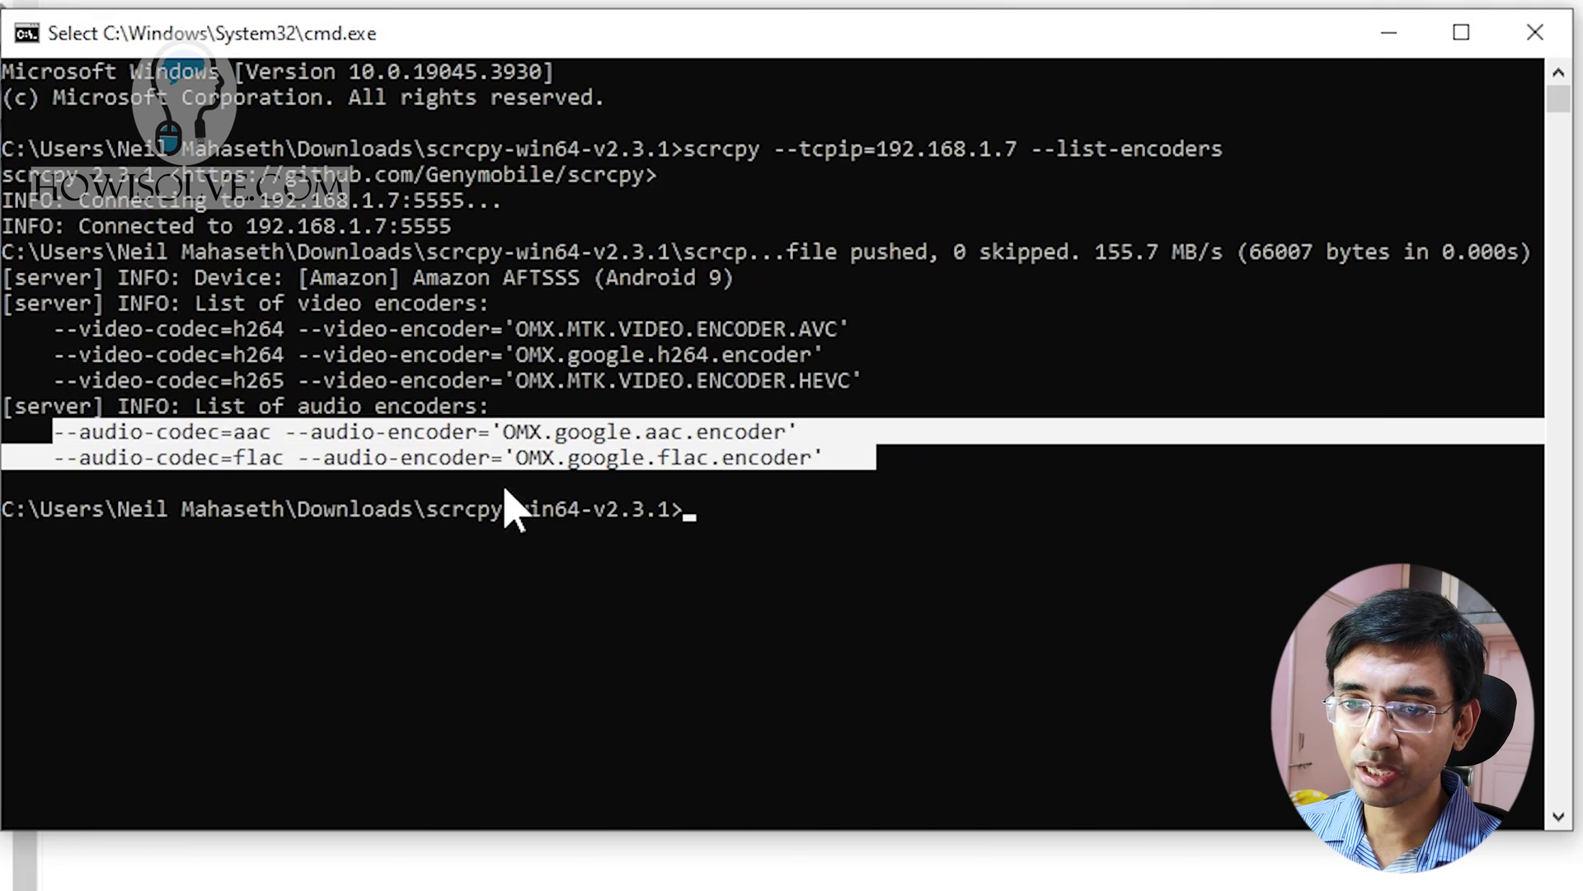
left_click(791, 380)
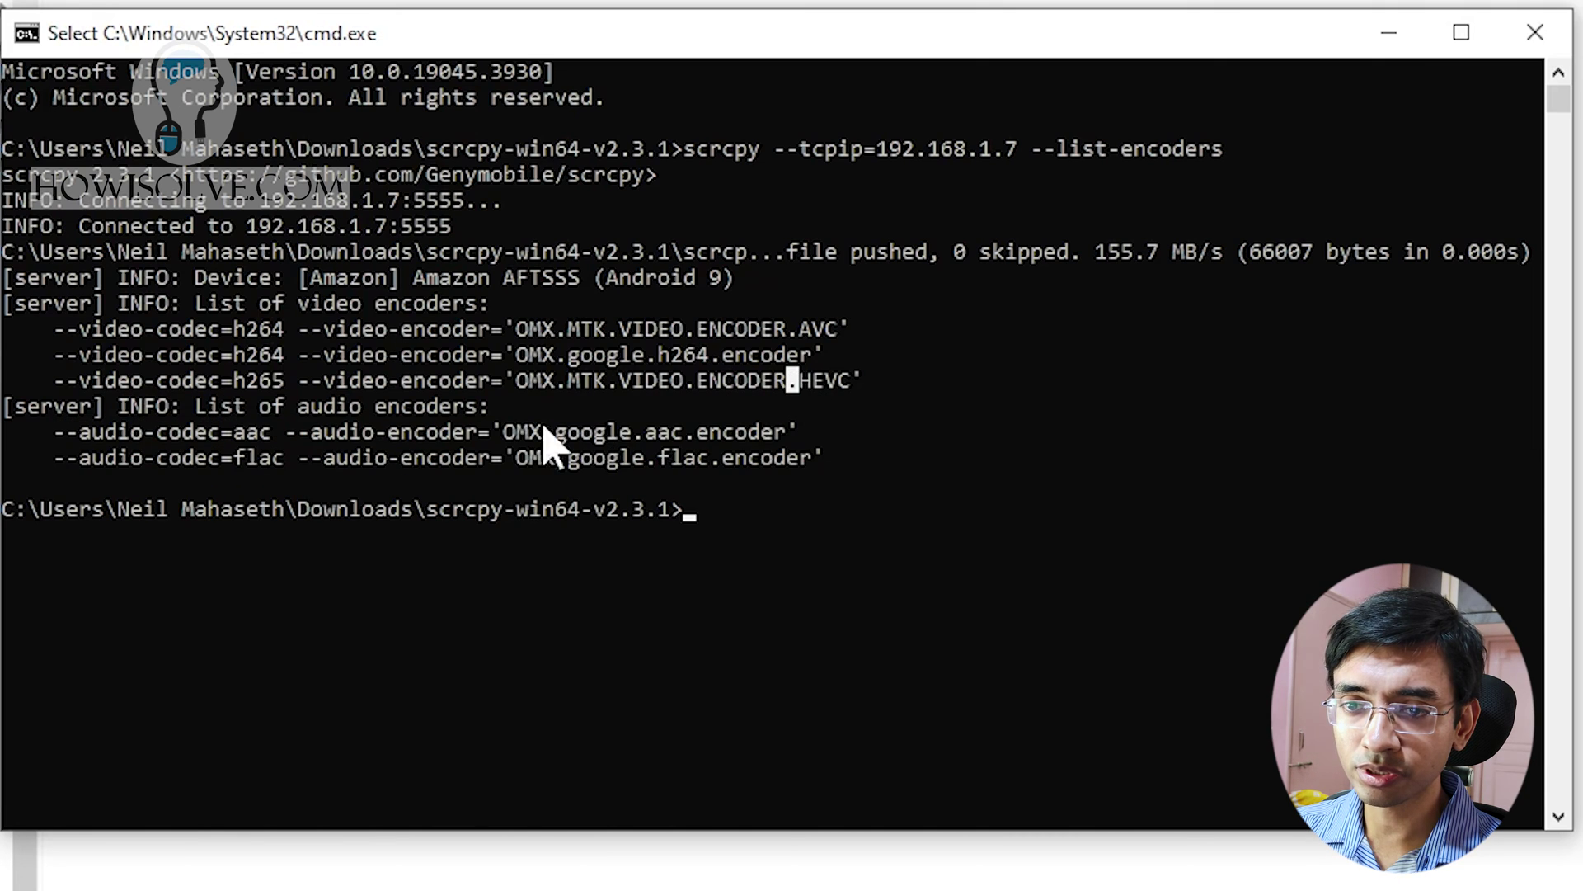
left_click_drag(43, 353, 292, 375)
left_click(201, 359)
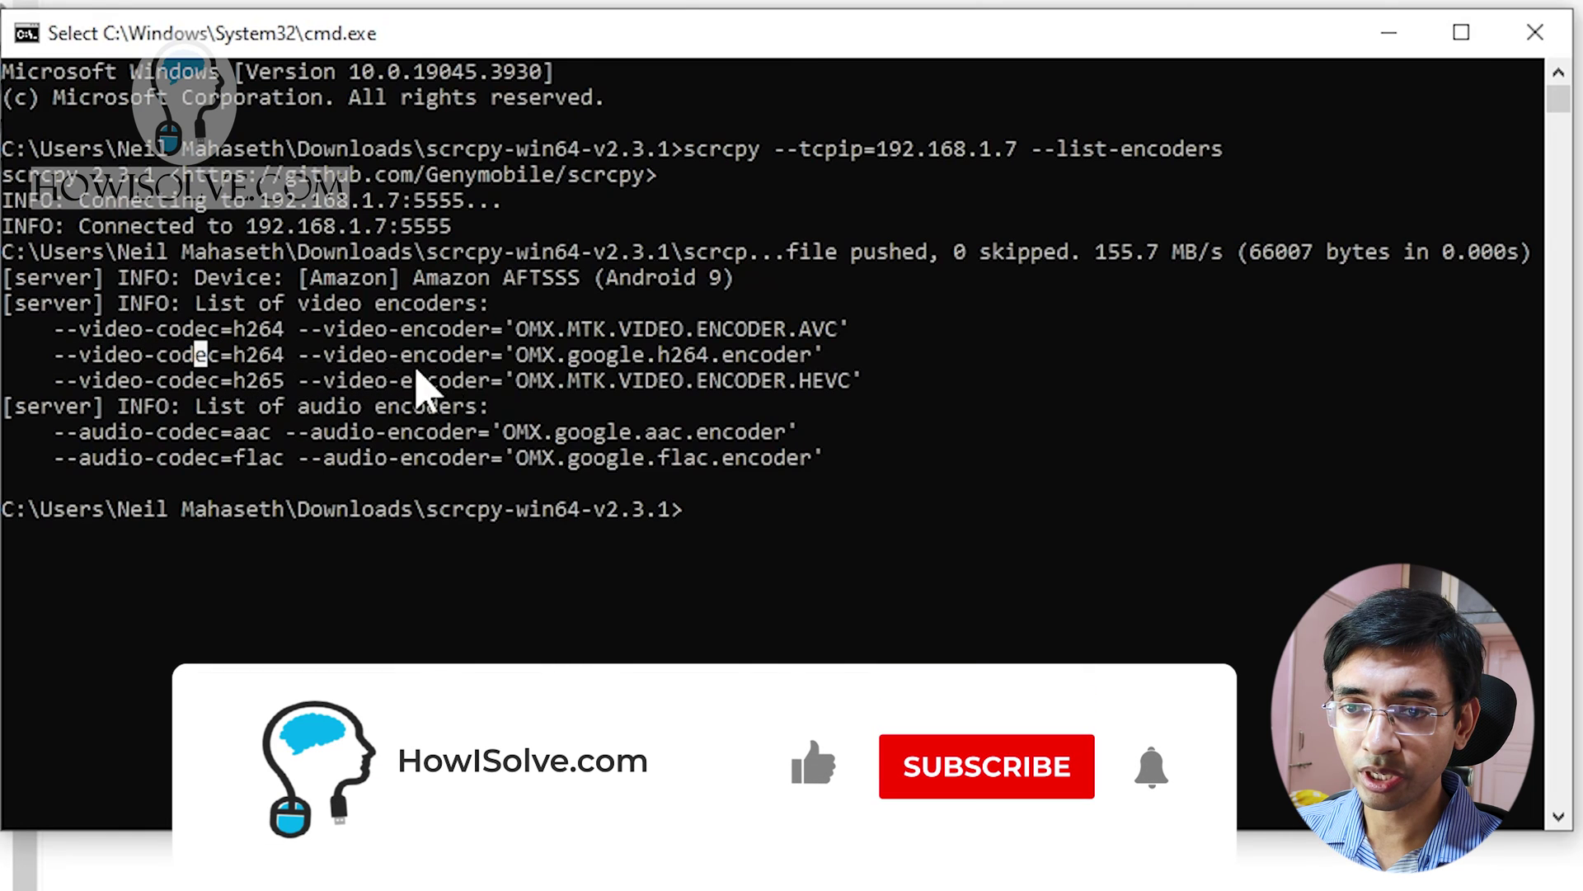
left_click_drag(517, 356, 51, 360)
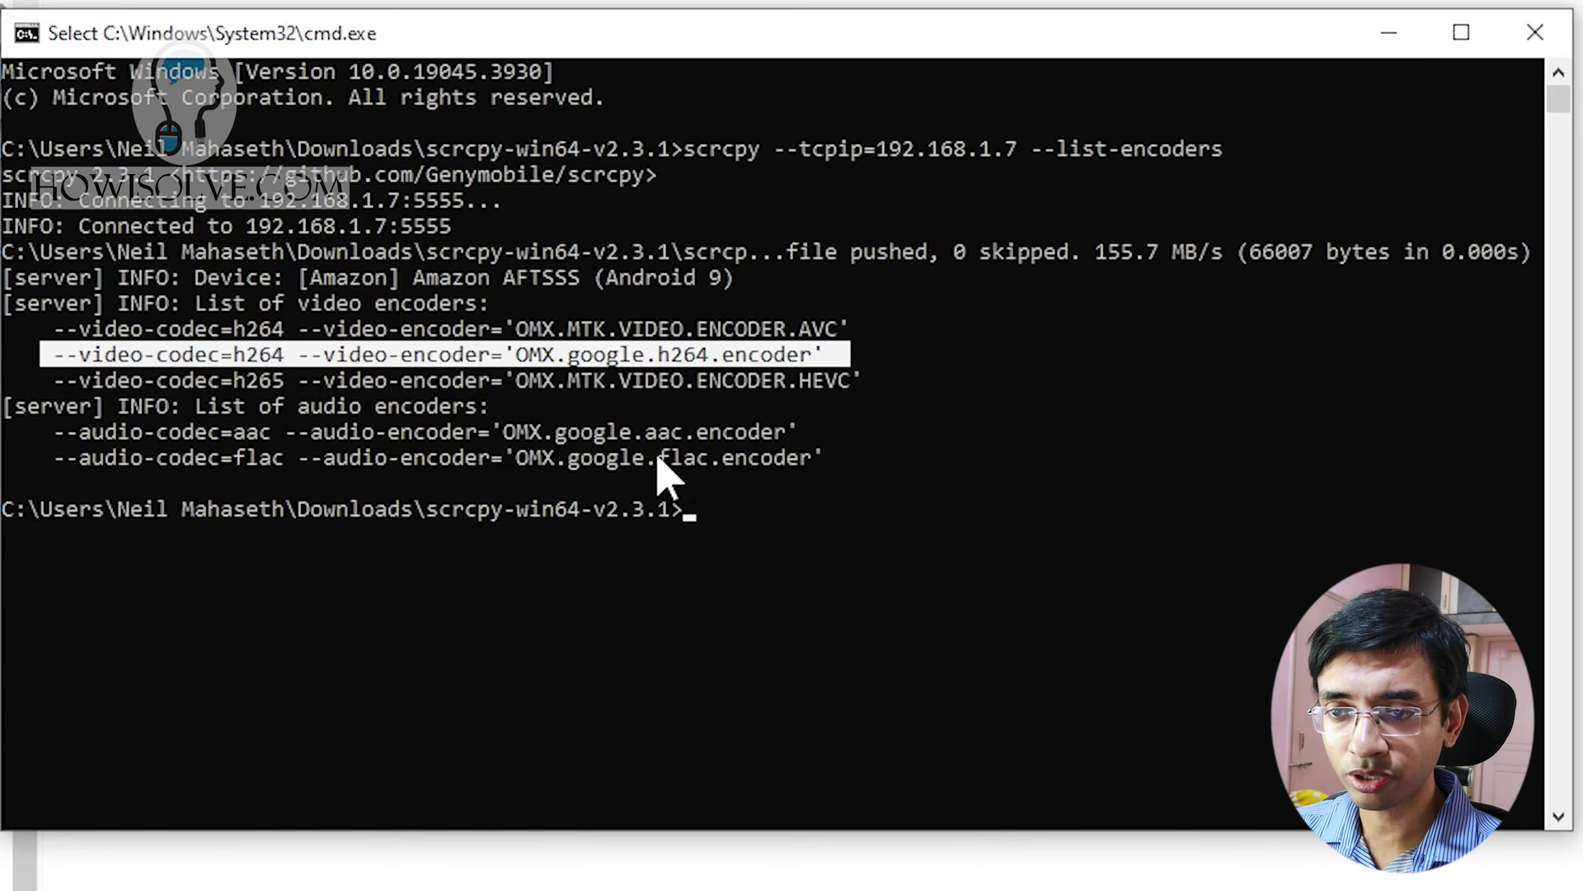
Mark the aac and flac audio encoder lines, then select the first MTK AVC video encoder line.
left_click_drag(809, 438, 714, 458)
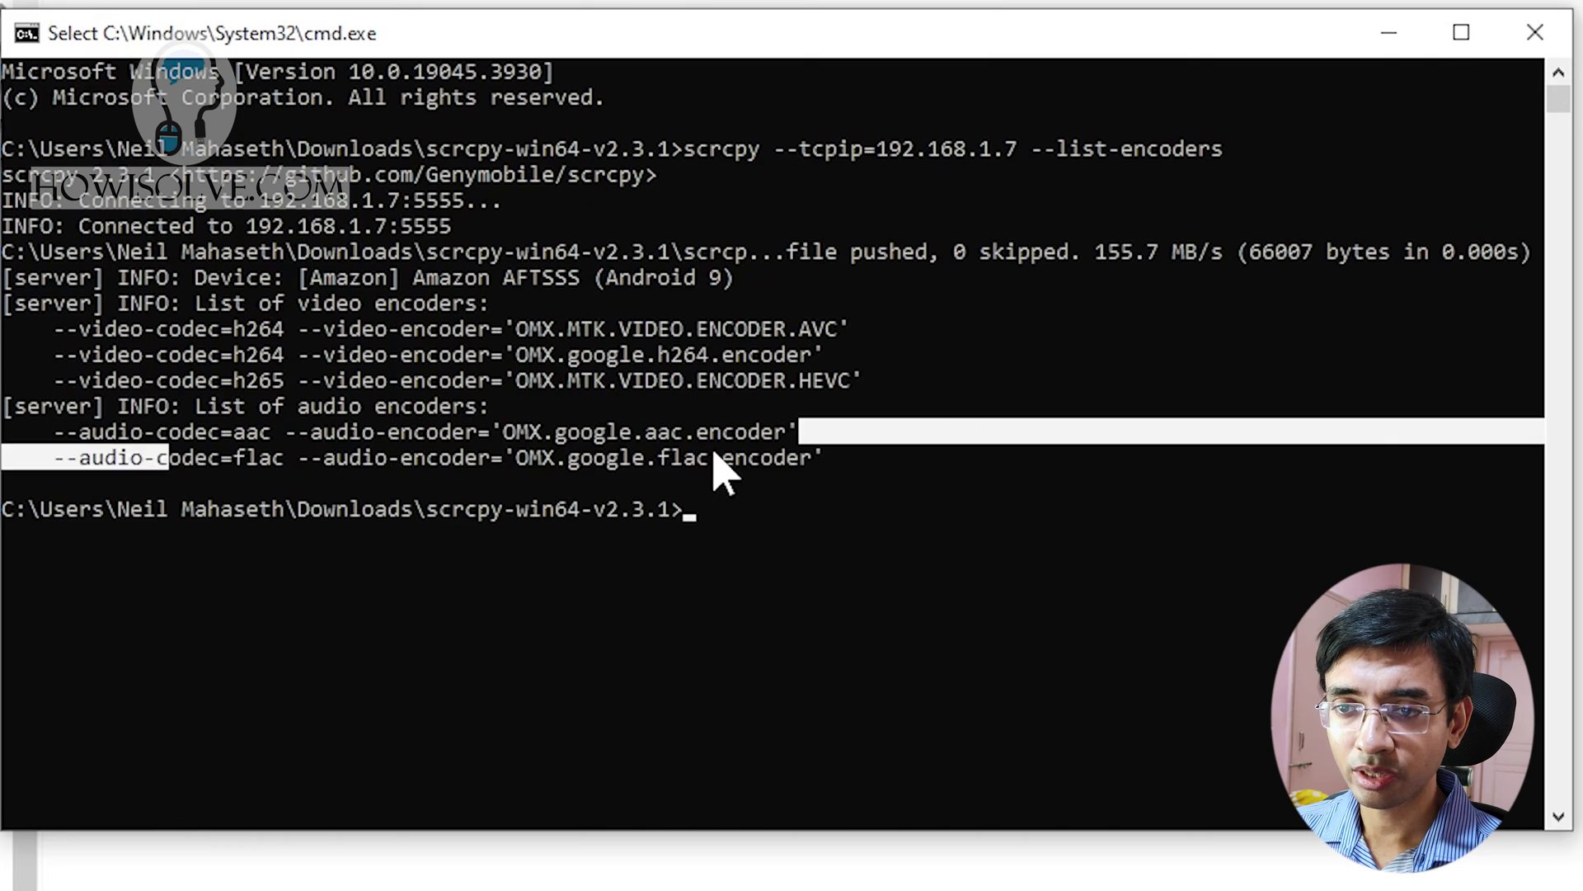
left_click(714, 457)
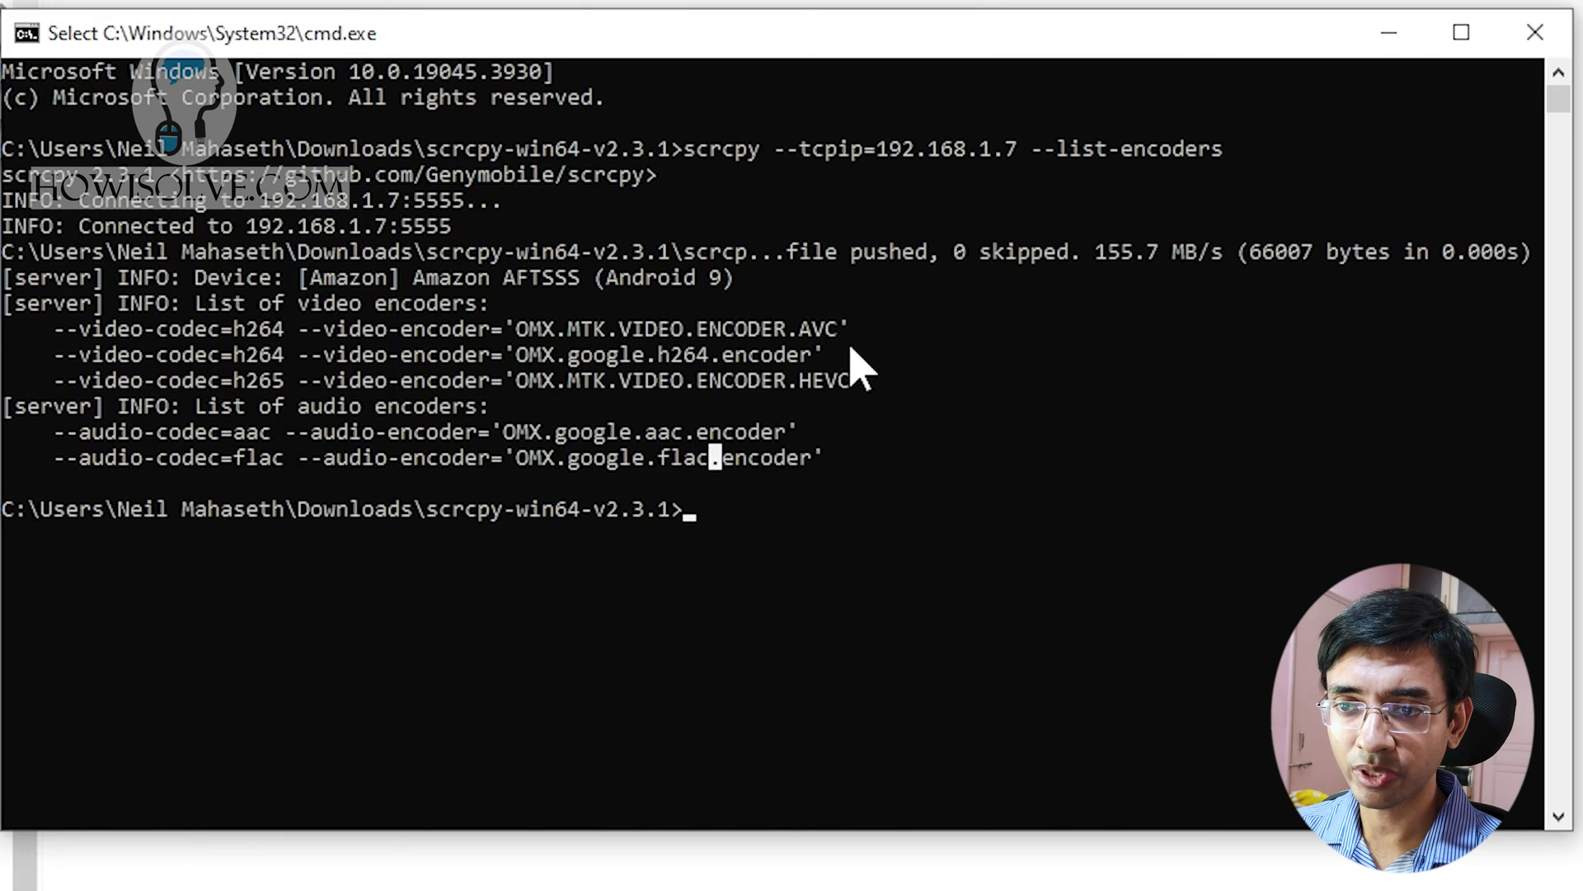
left_click(48, 432)
left_click_drag(65, 435, 920, 459)
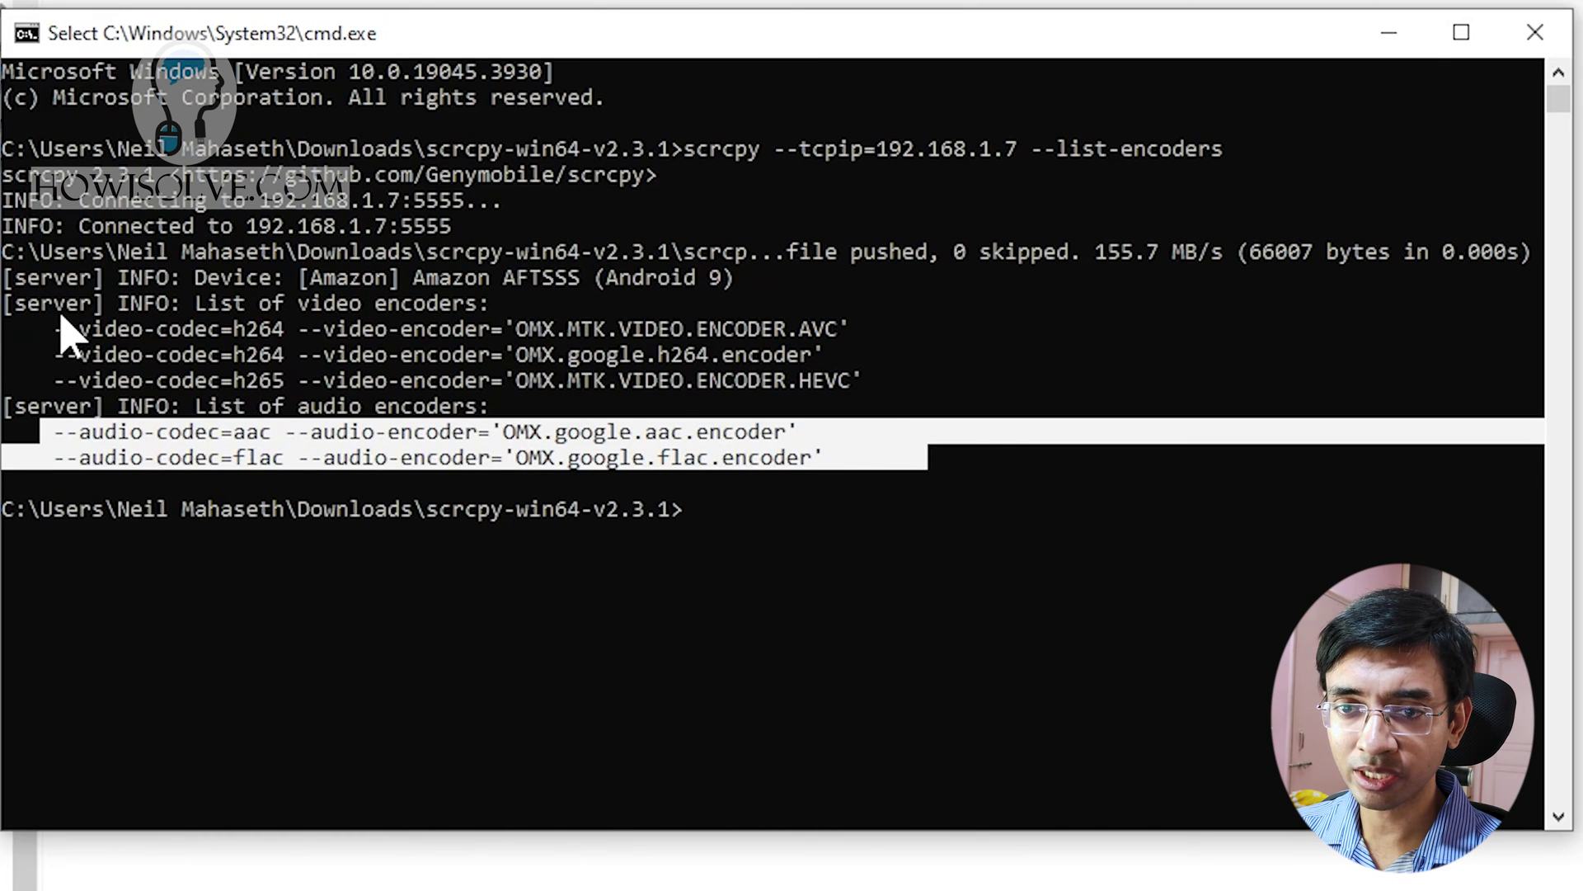
left_click_drag(52, 305, 491, 330)
left_click(124, 355)
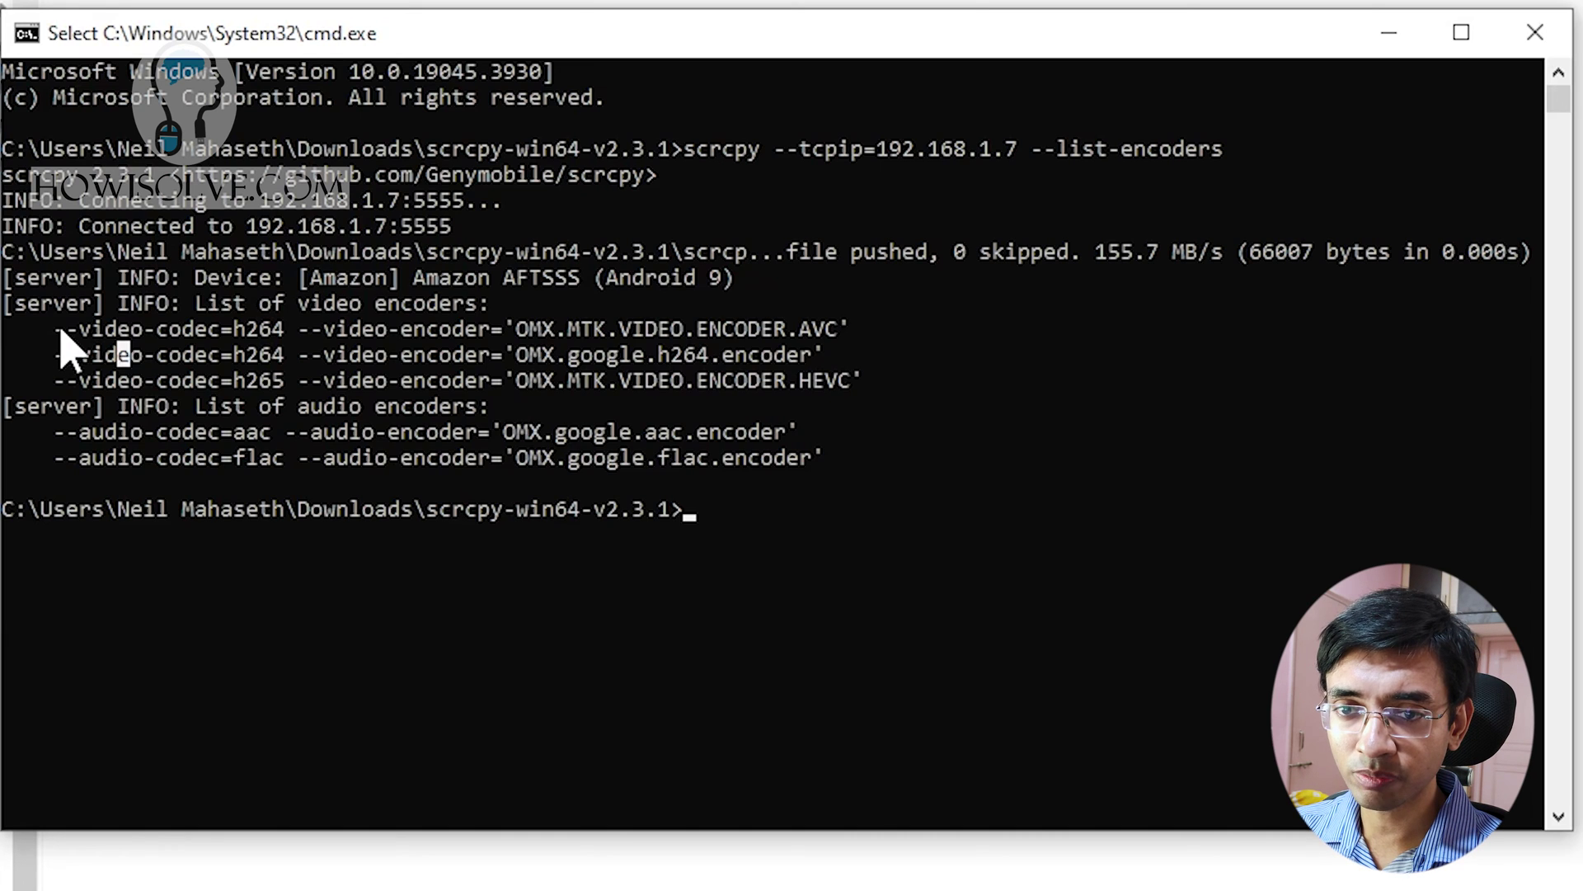
left_click_drag(43, 326, 858, 328)
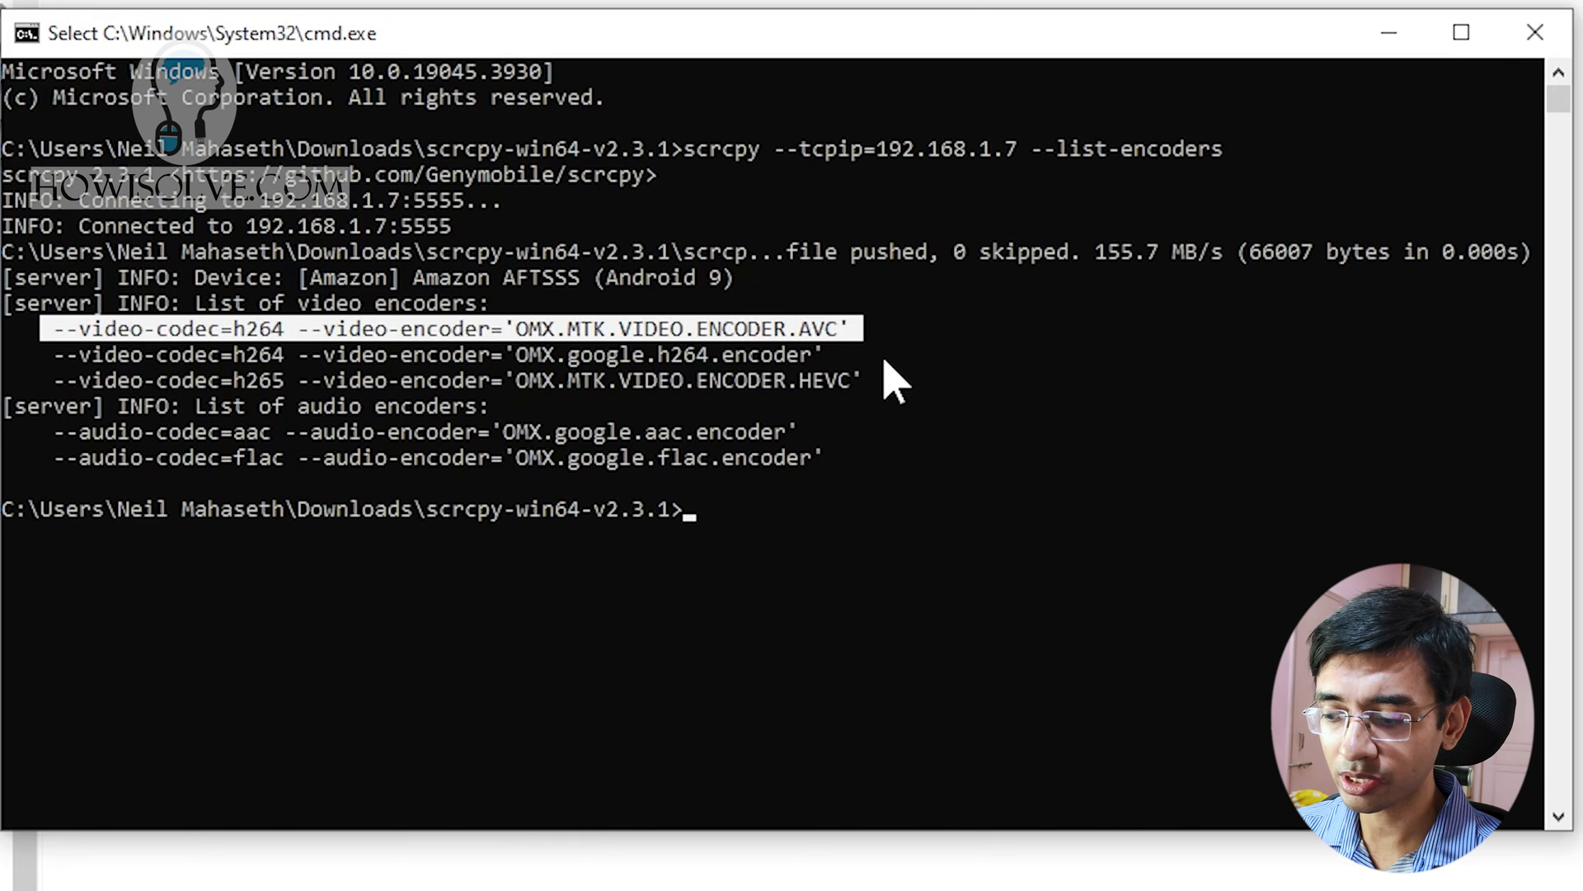
Paste the copied MTK AVC encoder option into the recalled command, then erase it again.
key("ctrl+c")
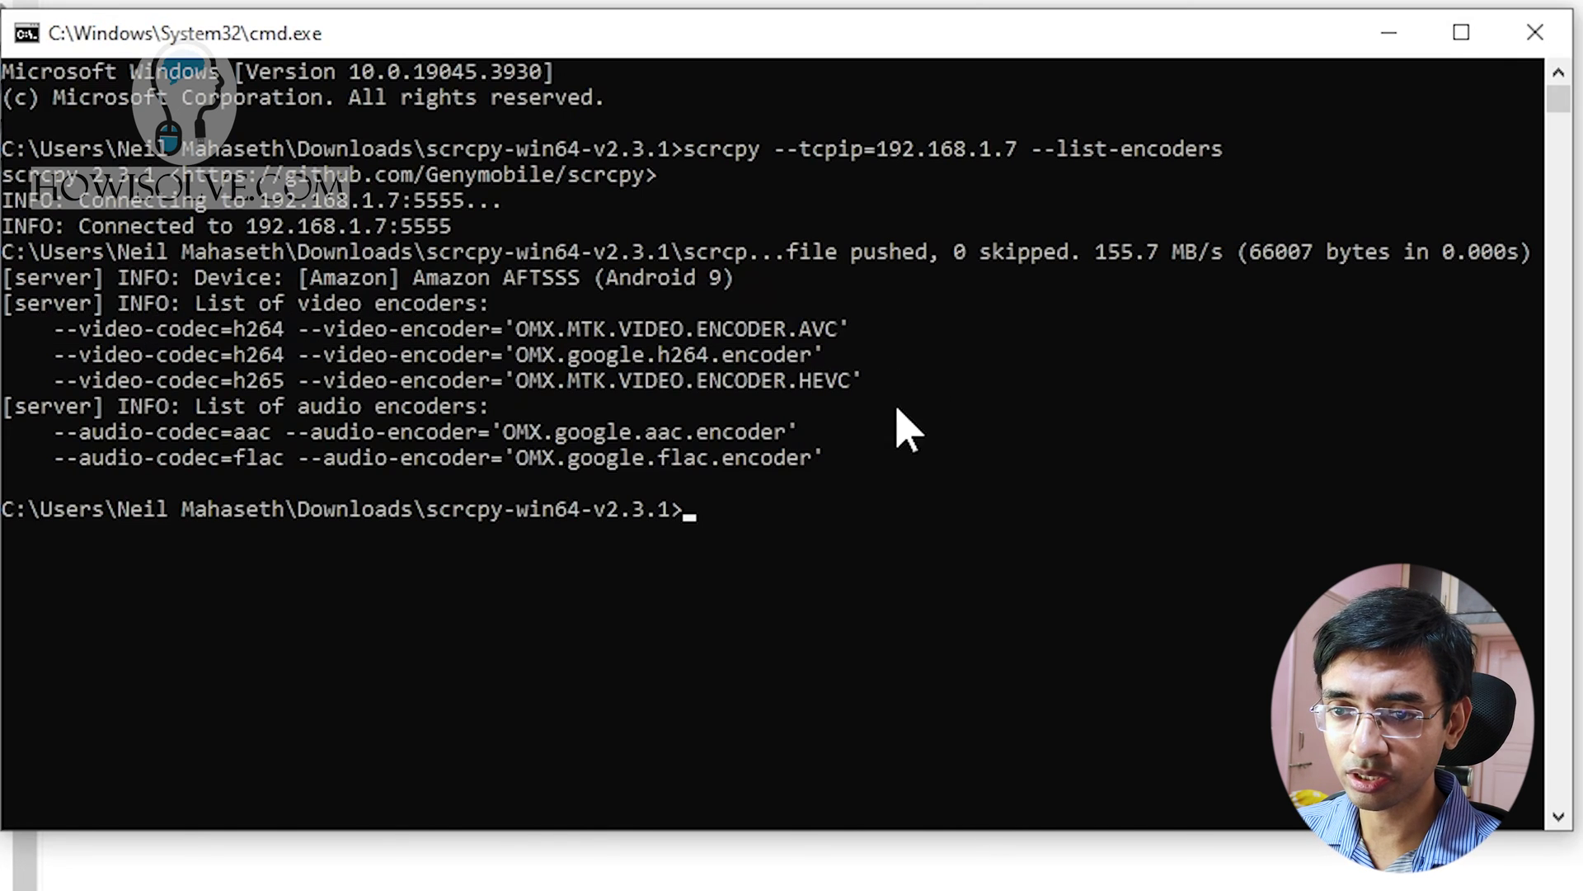
key("Up")
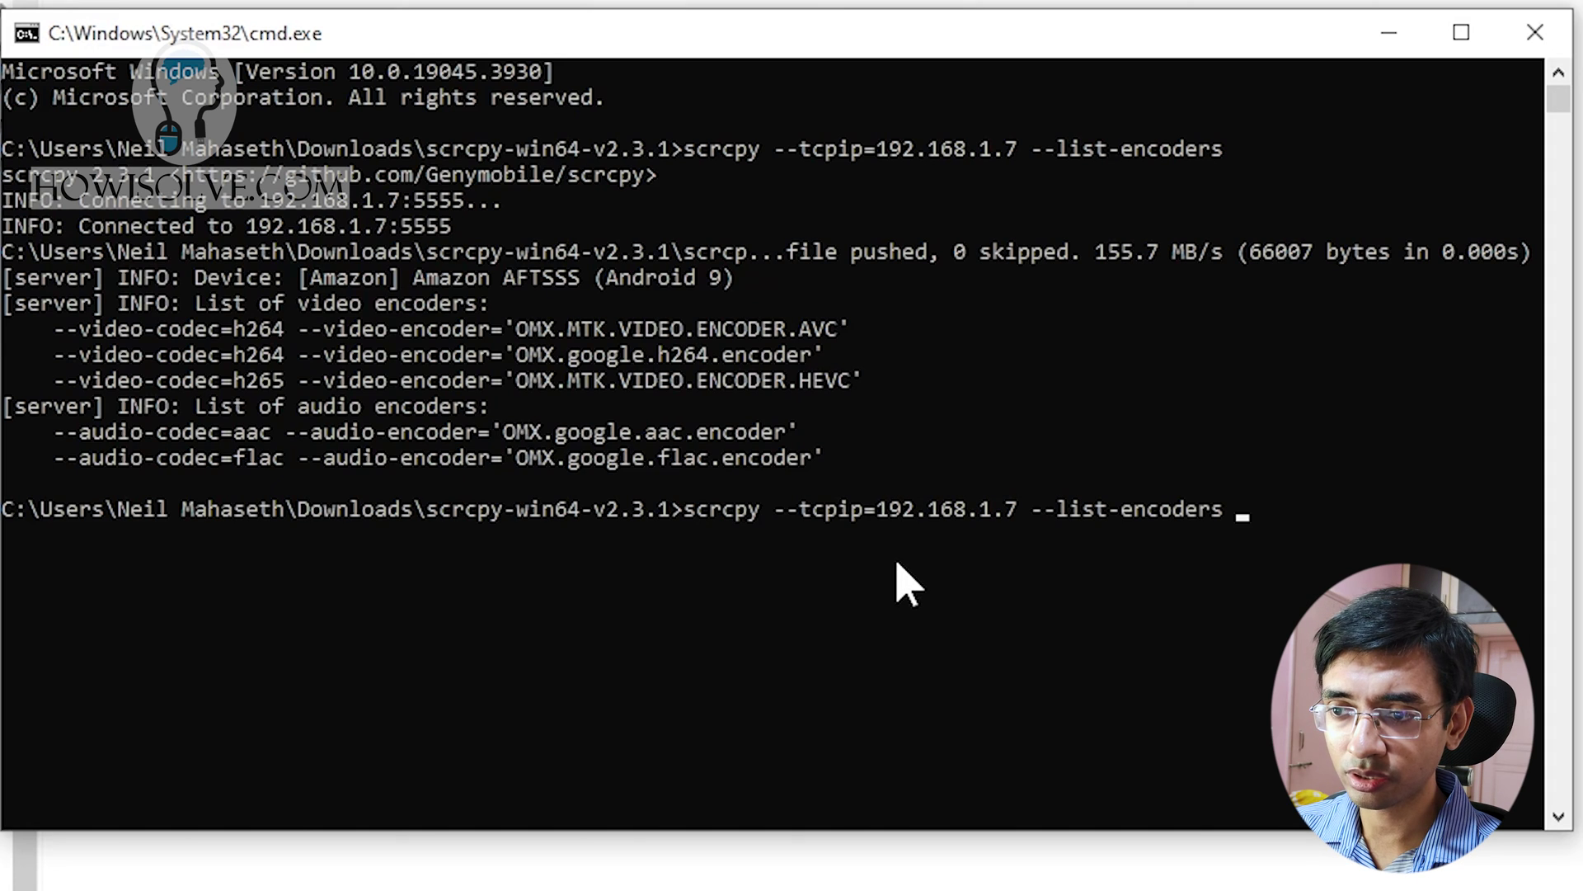
key("BackSpace")
key("BackSpace")
key("BackSpace")
key("BackSpace")
key("BackSpace")
key("BackSpace")
key("BackSpace")
key("BackSpace")
key("BackSpace")
key("BackSpace")
key("BackSpace")
key("BackSpace")
key("BackSpace")
key("BackSpace")
key("BackSpace")
key("BackSpace")
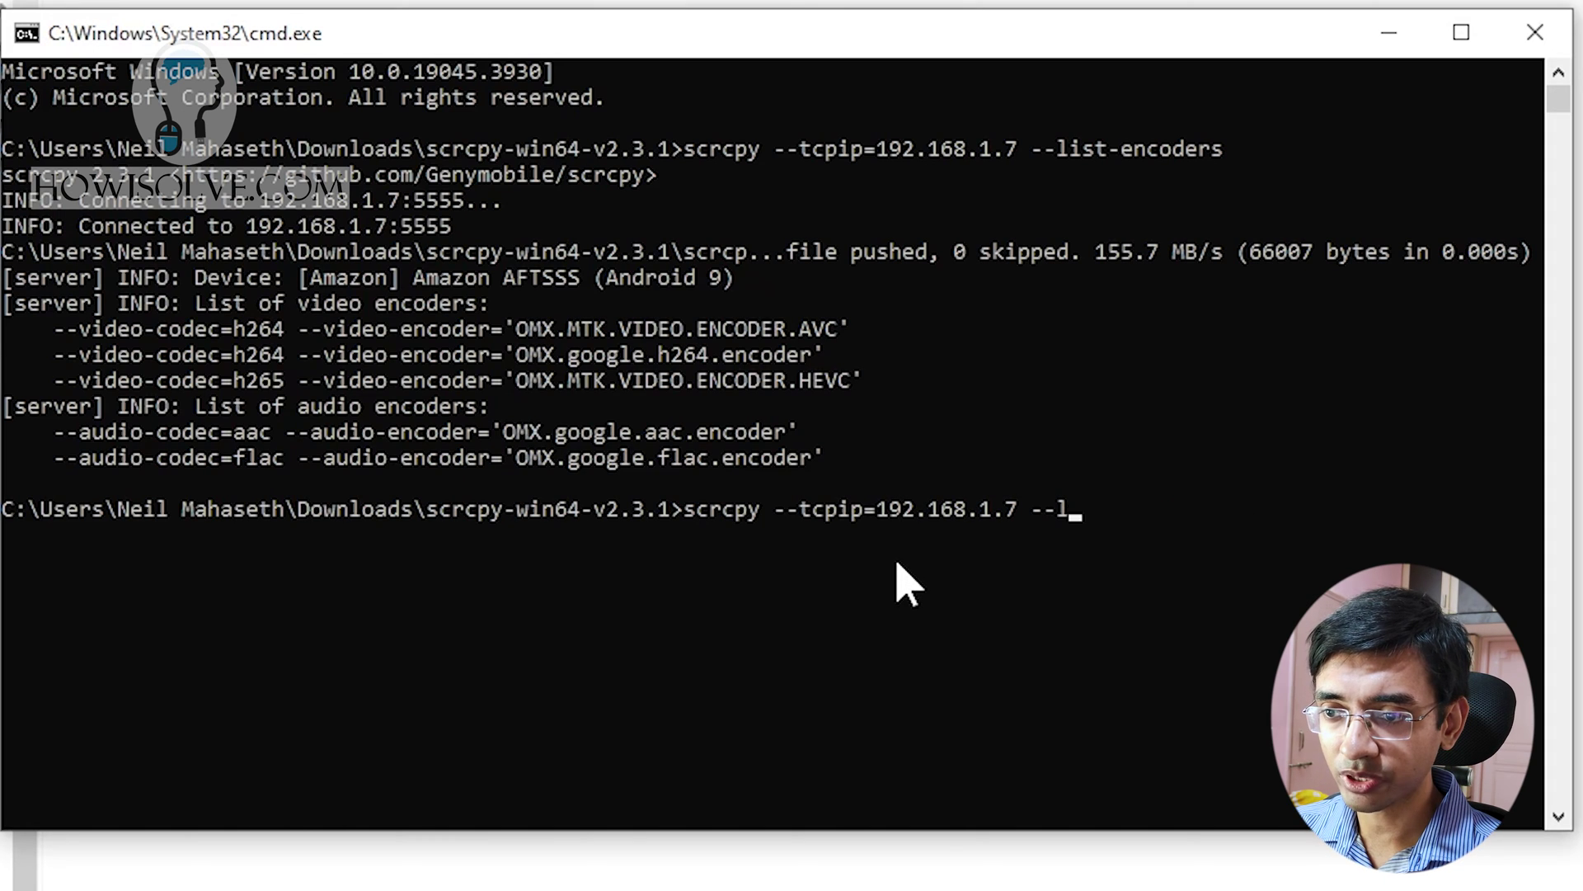
key("ctrl+v")
key("ctrl+v")
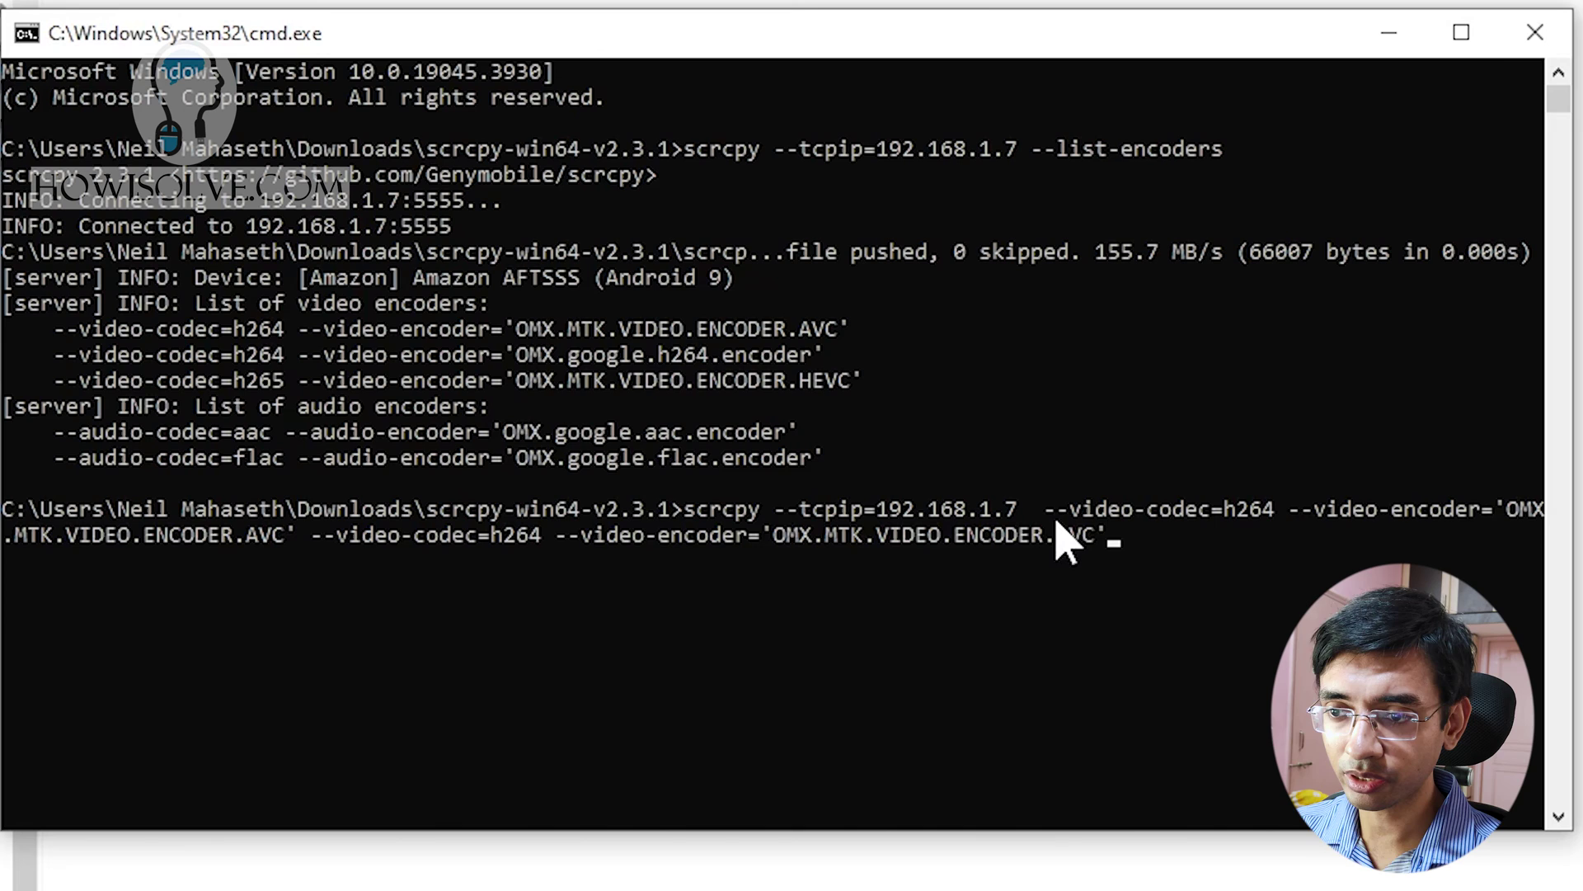
key("BackSpace")
key("BackSpace")
key("BackSpace")
key("BackSpace")
key("BackSpace")
key("BackSpace")
key("BackSpace")
key("BackSpace")
key("BackSpace")
key("BackSpace")
key("BackSpace")
key("BackSpace")
key("BackSpace")
key("BackSpace")
key("BackSpace")
key("BackSpace")
key("BackSpace")
key("BackSpace")
key("BackSpace")
key("BackSpace")
key("BackSpace")
key("BackSpace")
key("BackSpace")
key("BackSpace")
key("BackSpace")
key("BackSpace")
key("BackSpace")
key("BackSpace")
key("BackSpace")
key("BackSpace")
key("BackSpace")
key("BackSpace")
key("BackSpace")
key("BackSpace")
key("BackSpace")
key("BackSpace")
key("BackSpace")
key("BackSpace")
key("BackSpace")
key("BackSpace")
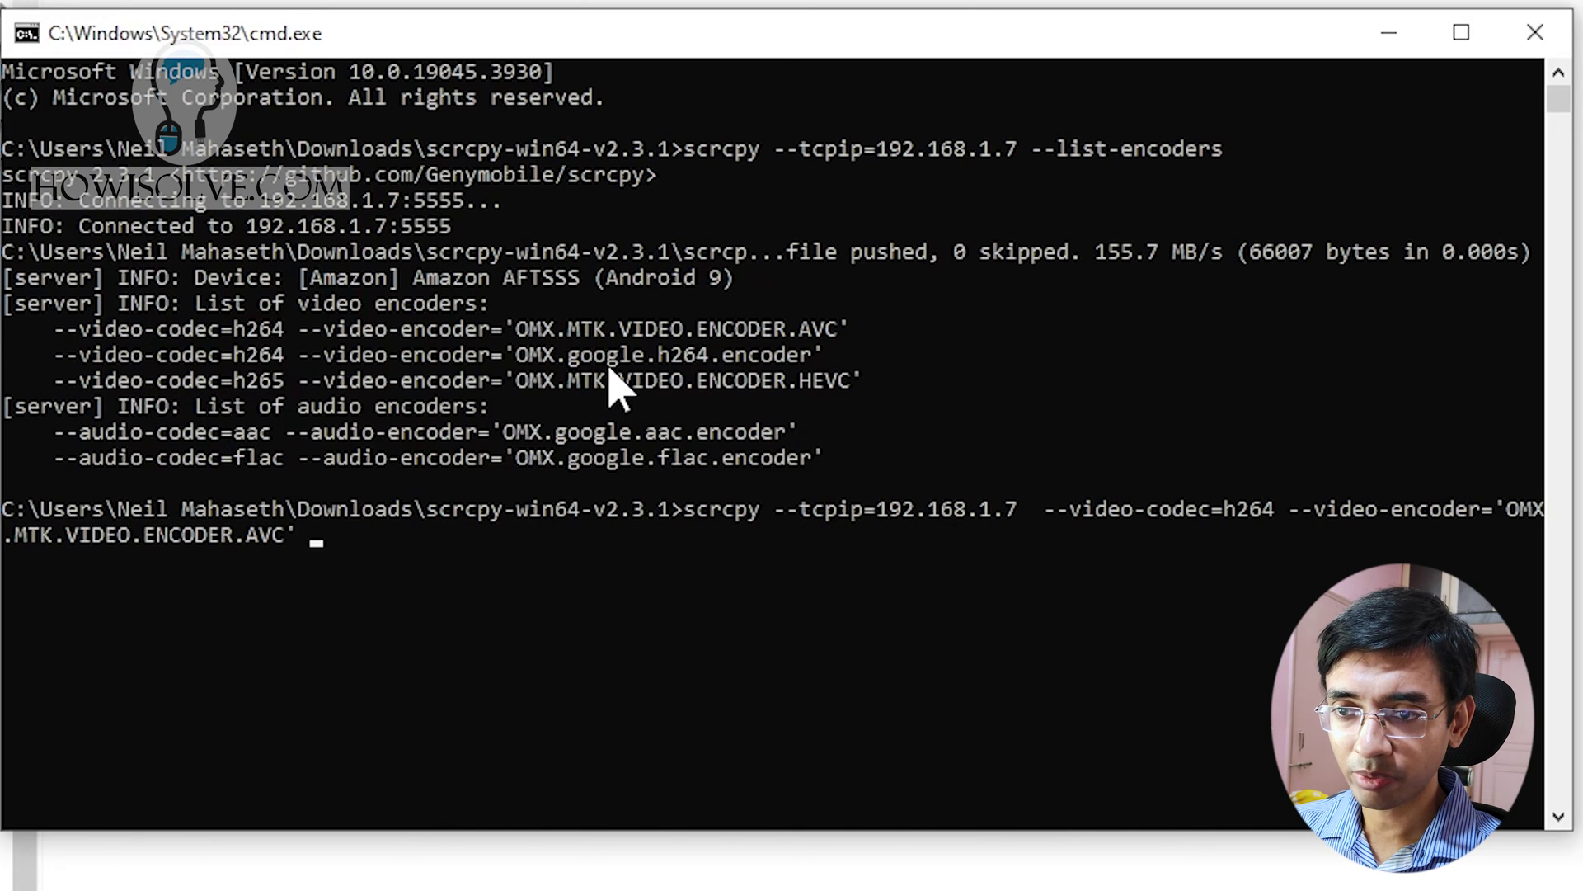
left_click_drag(375, 328, 884, 351)
key("BackSpace")
key("BackSpace")
key("BackSpace")
key("BackSpace")
key("BackSpace")
key("BackSpace")
key("BackSpace")
key("BackSpace")
key("BackSpace")
key("BackSpace")
key("BackSpace")
key("BackSpace")
key("BackSpace")
key("BackSpace")
key("BackSpace")
key("BackSpace")
key("BackSpace")
key("BackSpace")
key("BackSpace")
key("BackSpace")
key("BackSpace")
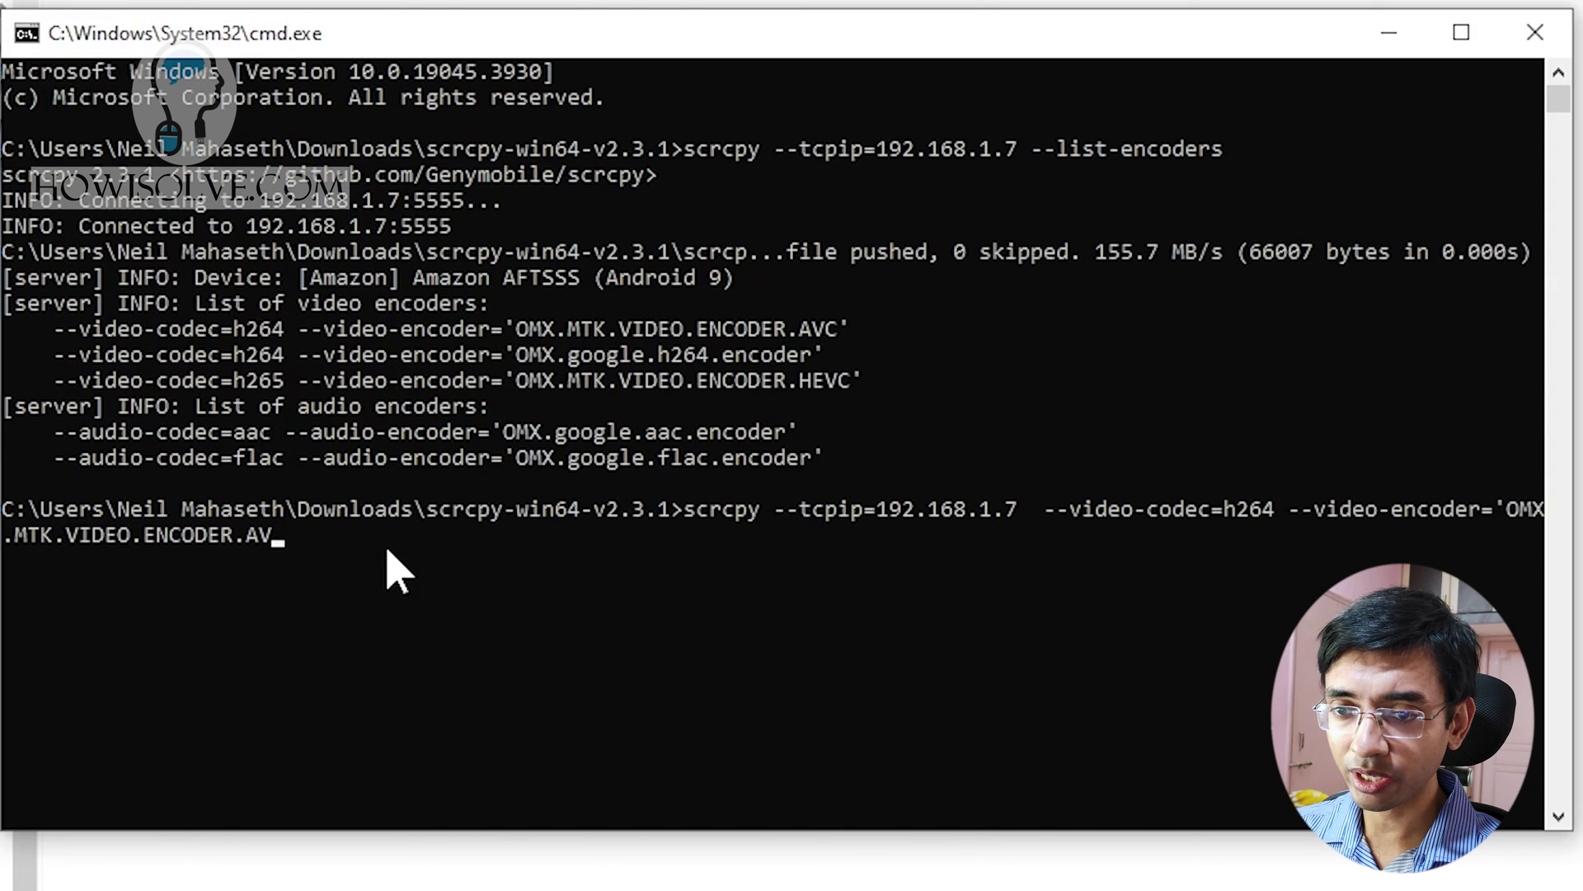
key("BackSpace")
key("BackSpace")
key("BackSpace")
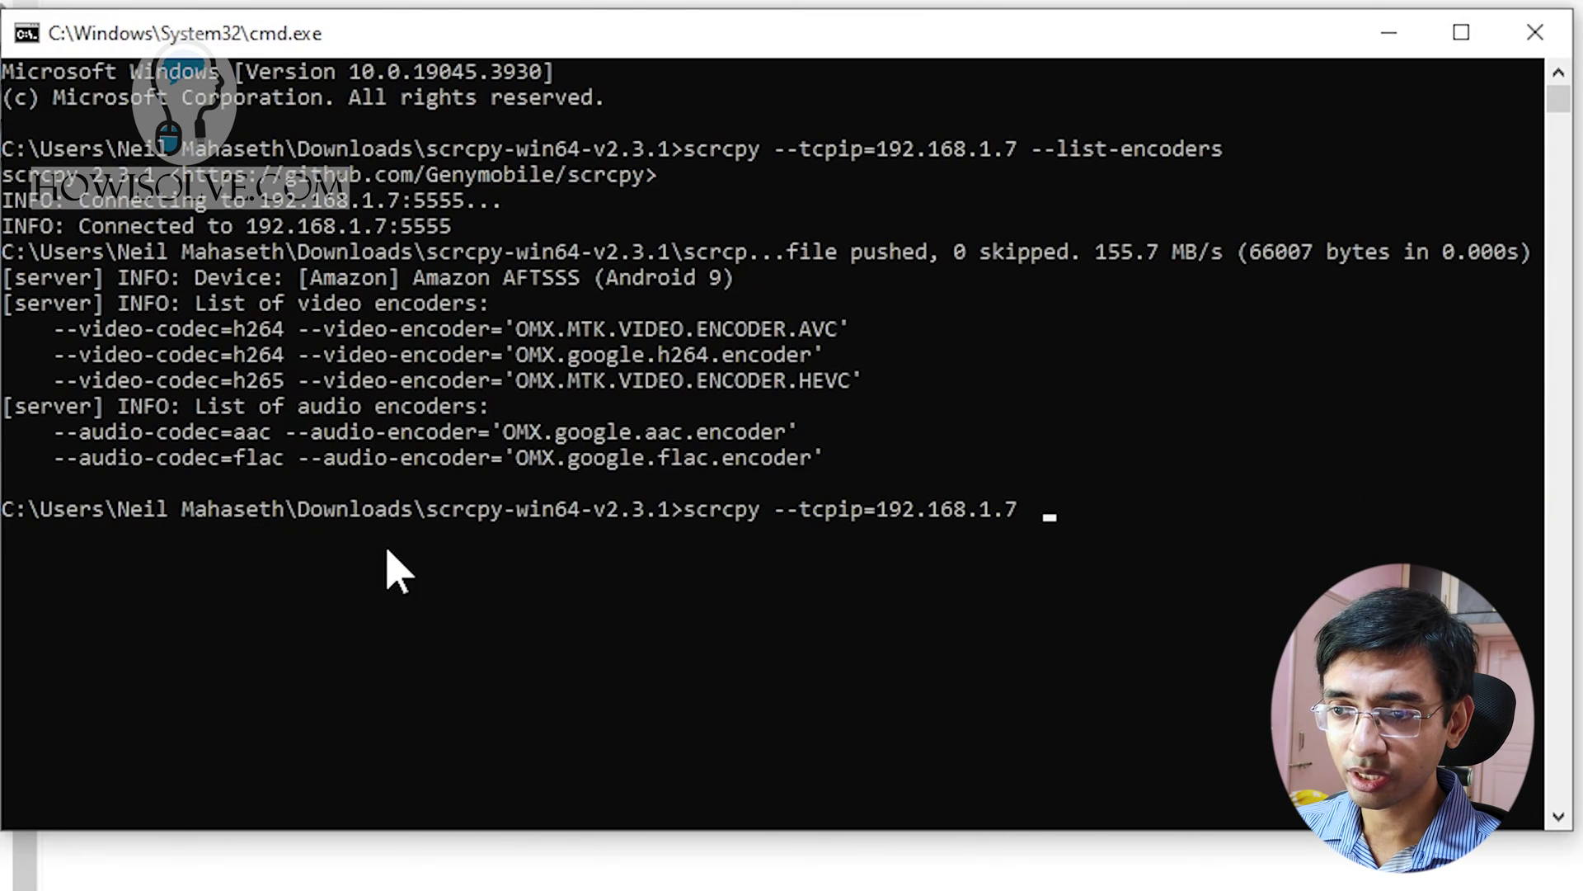
Add --video-codec=h264 --video-encoder='OMX.google.h264.encoder' to the command and run scrcpy.
left_click_drag(820, 355, 59, 361)
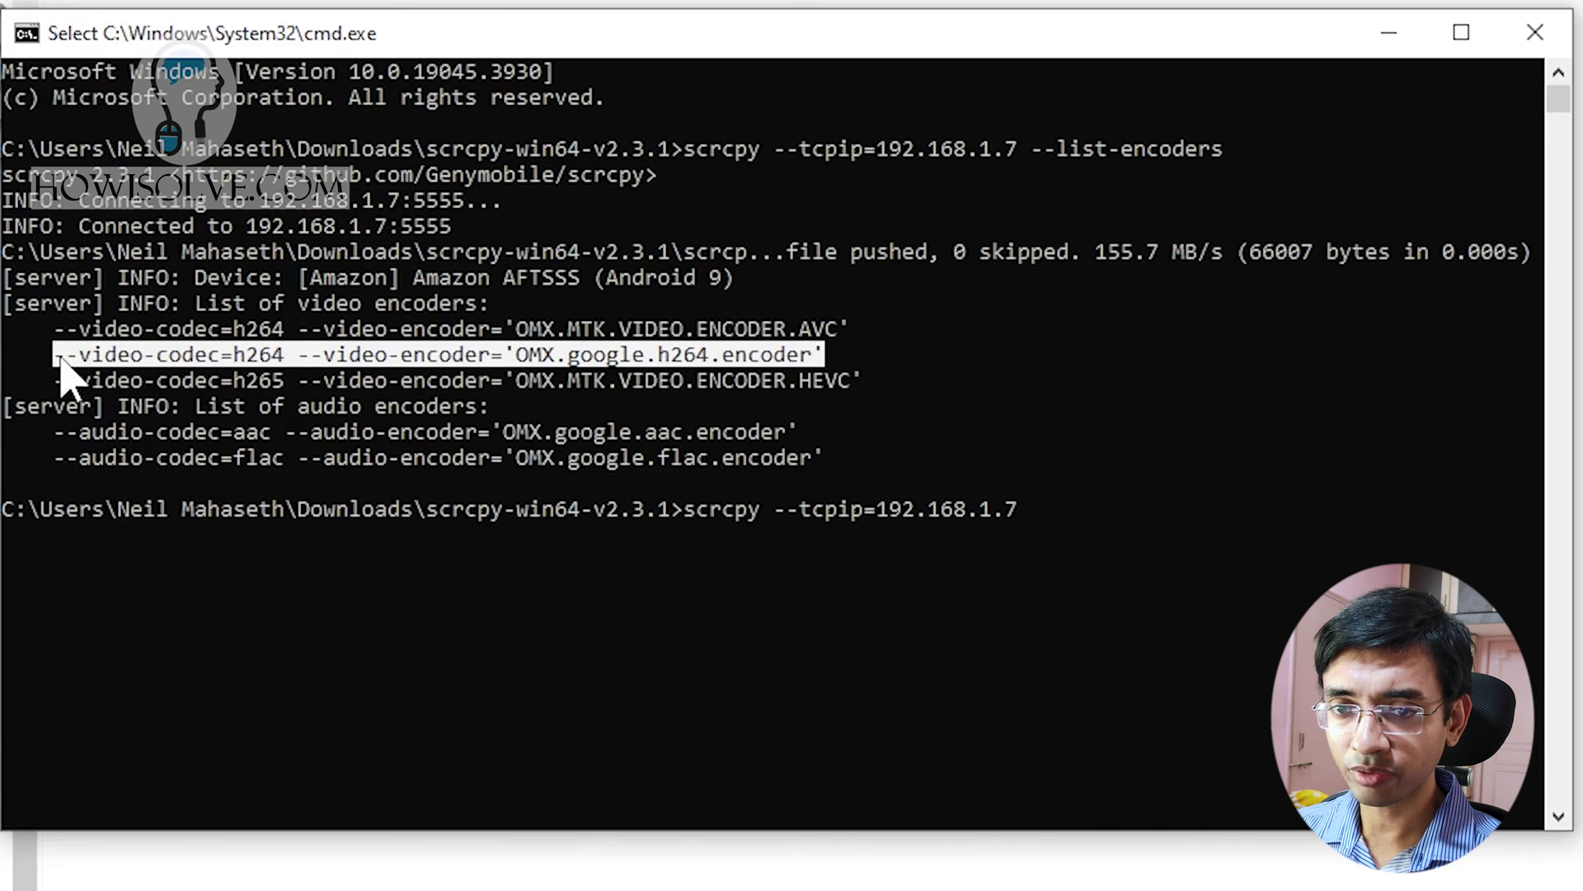
right_click(60, 363)
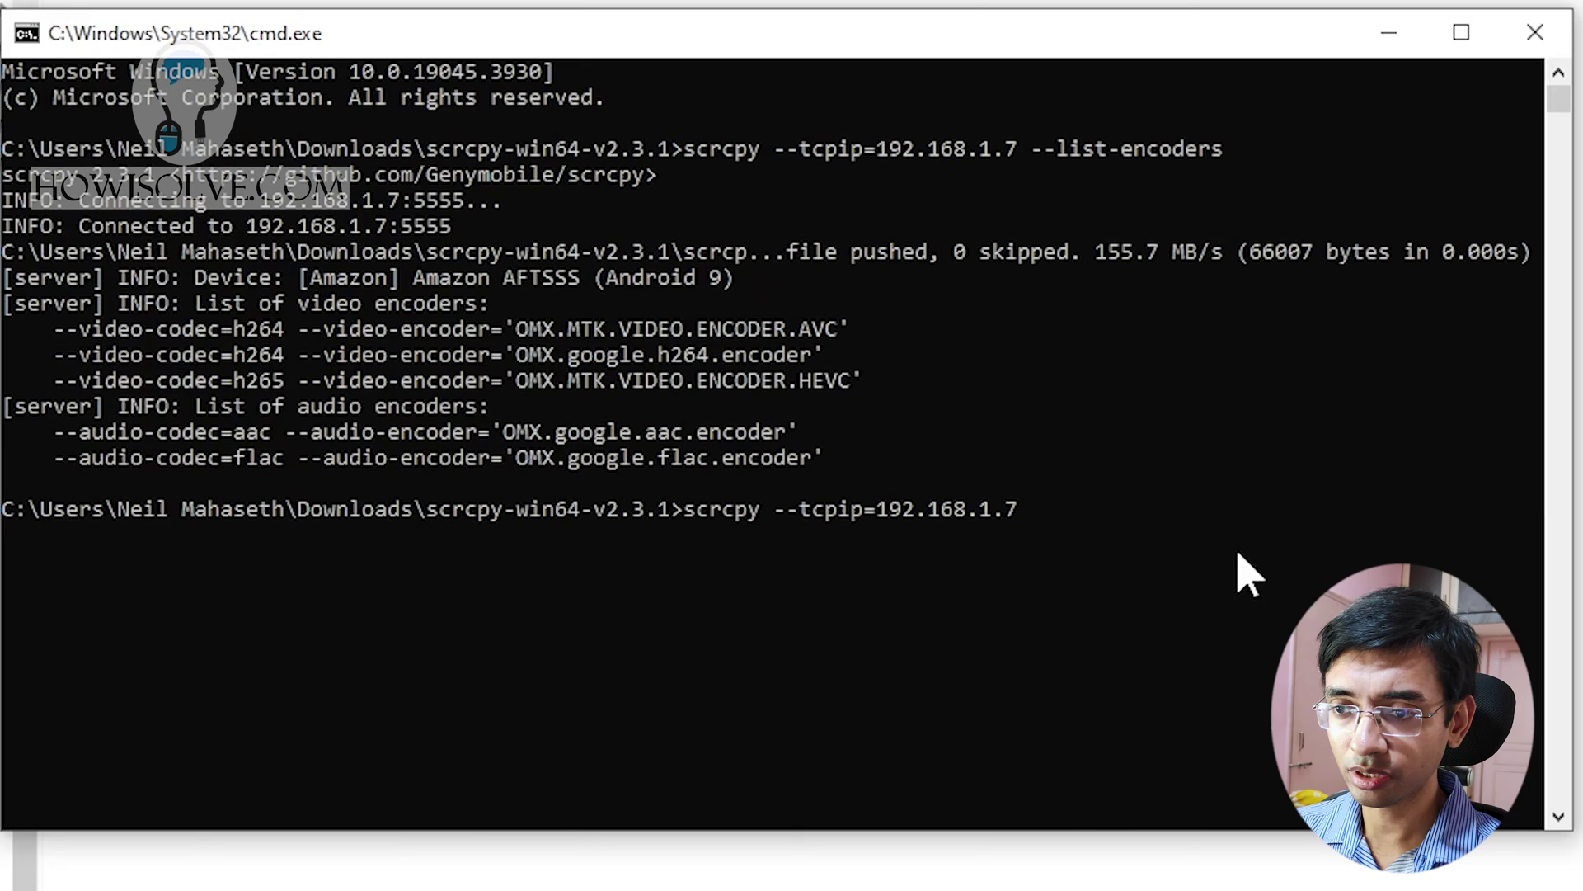
right_click(1046, 519)
key("Return")
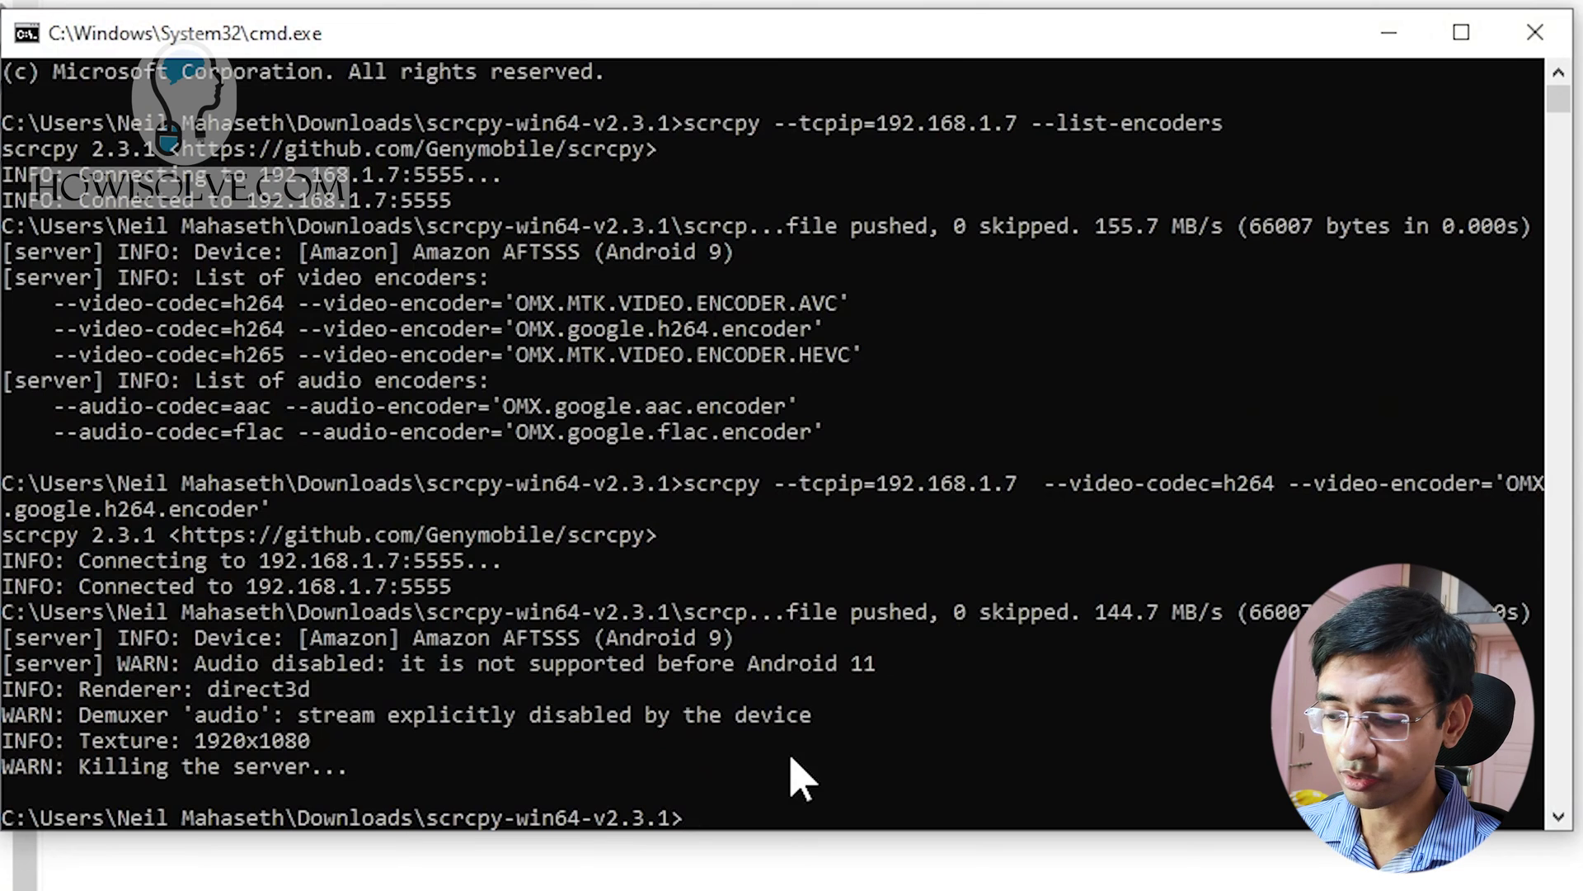
Recall the scrcpy command using the OMX.google.h264.encoder video encoder.
key("Up")
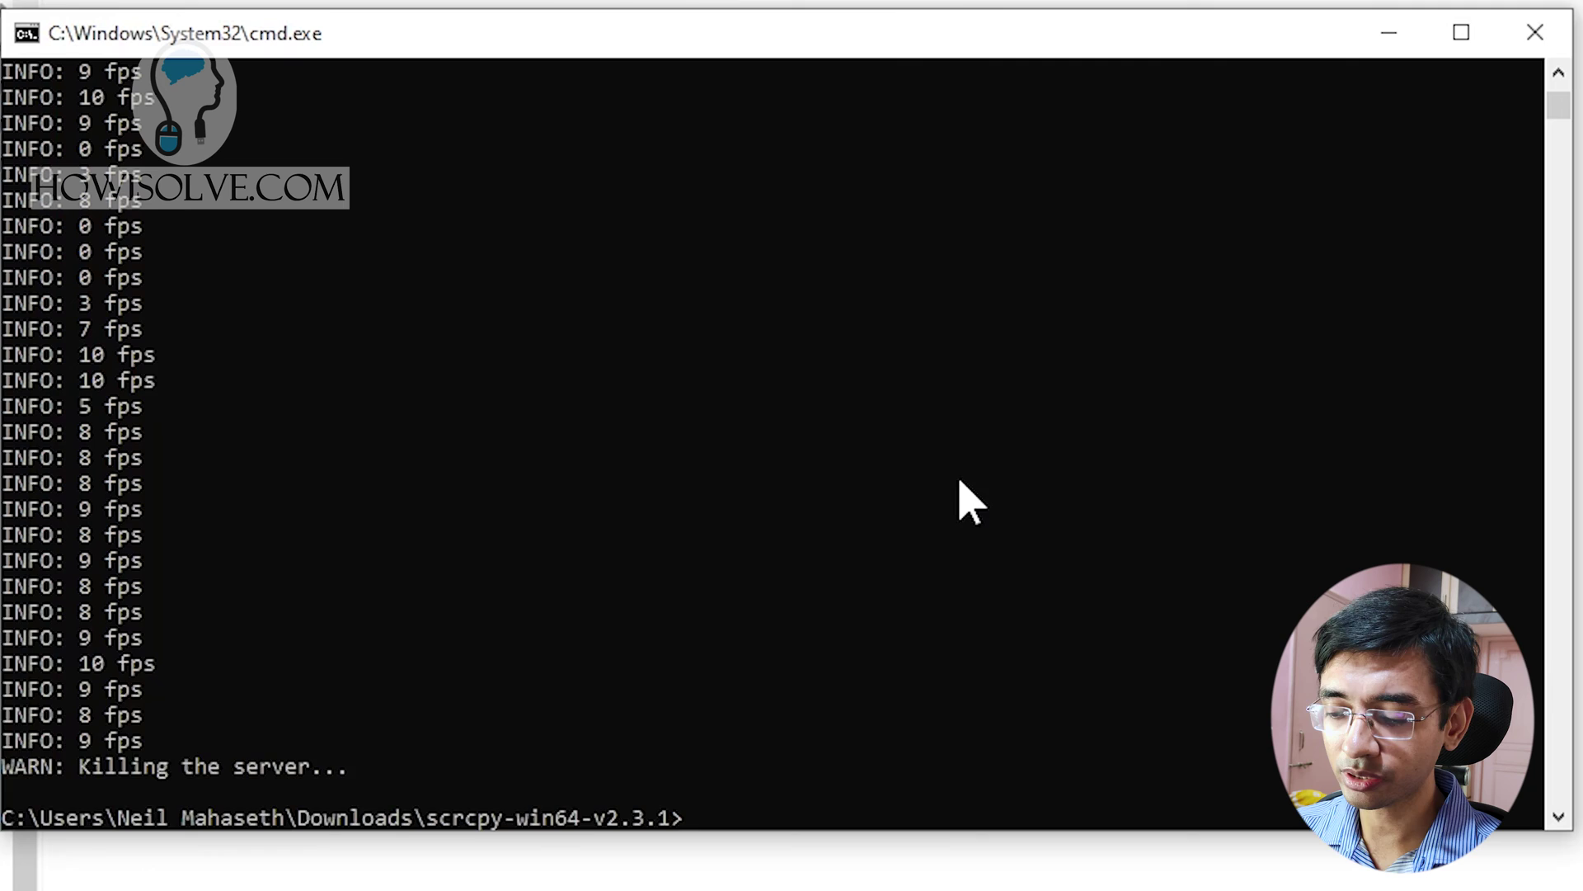
Recall the Google H.264 scrcpy command and append -m 1024 -b 8M, correcting the bitrate unit.
key("Up")
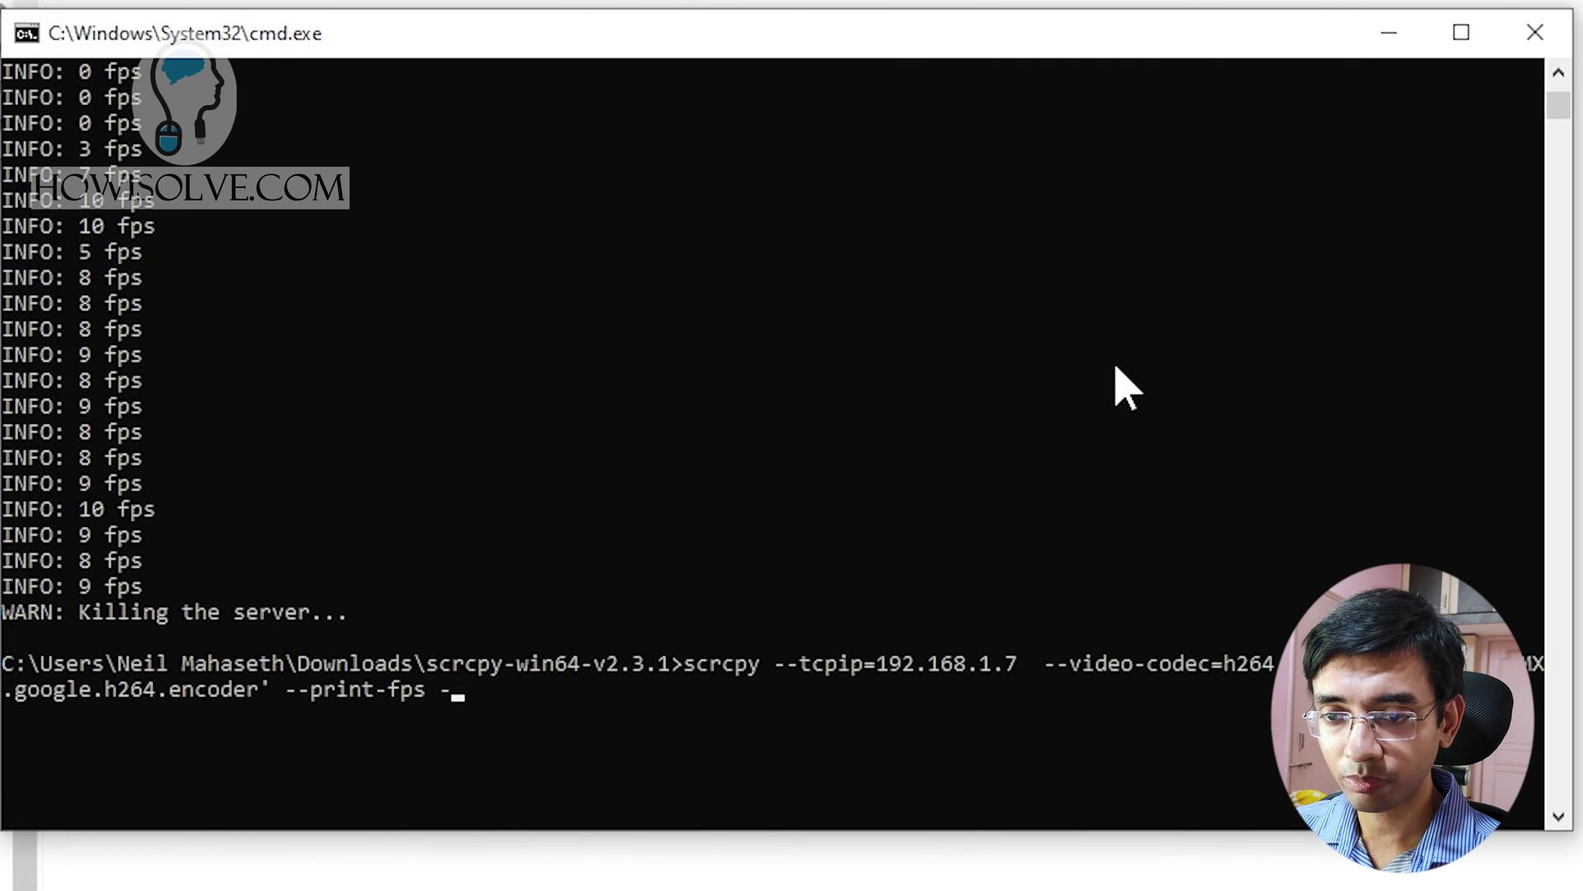
type("m 102")
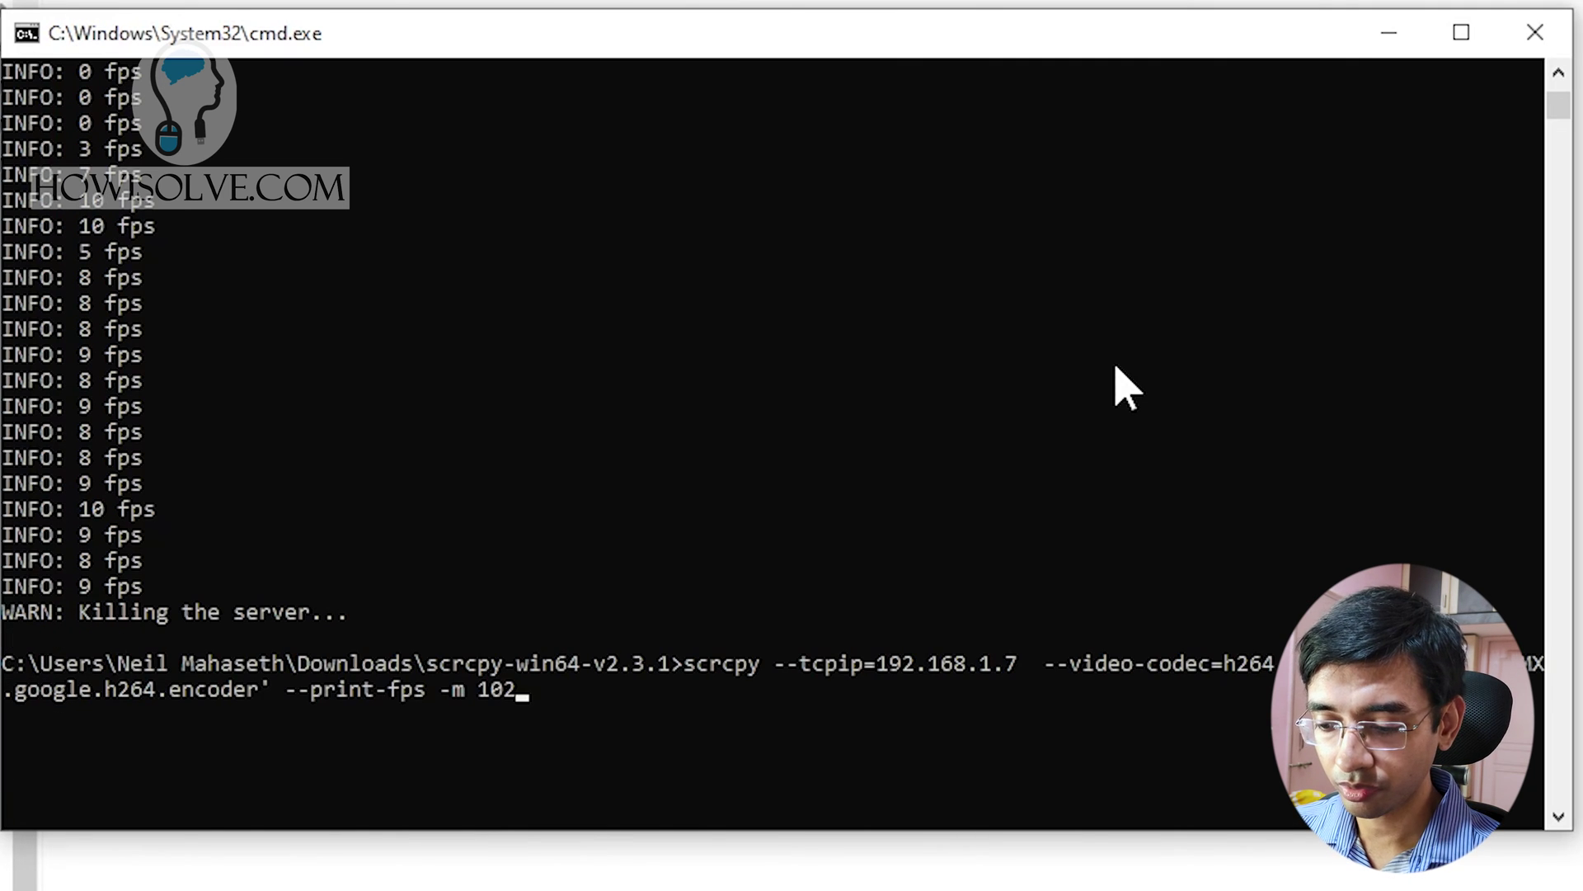
type("4")
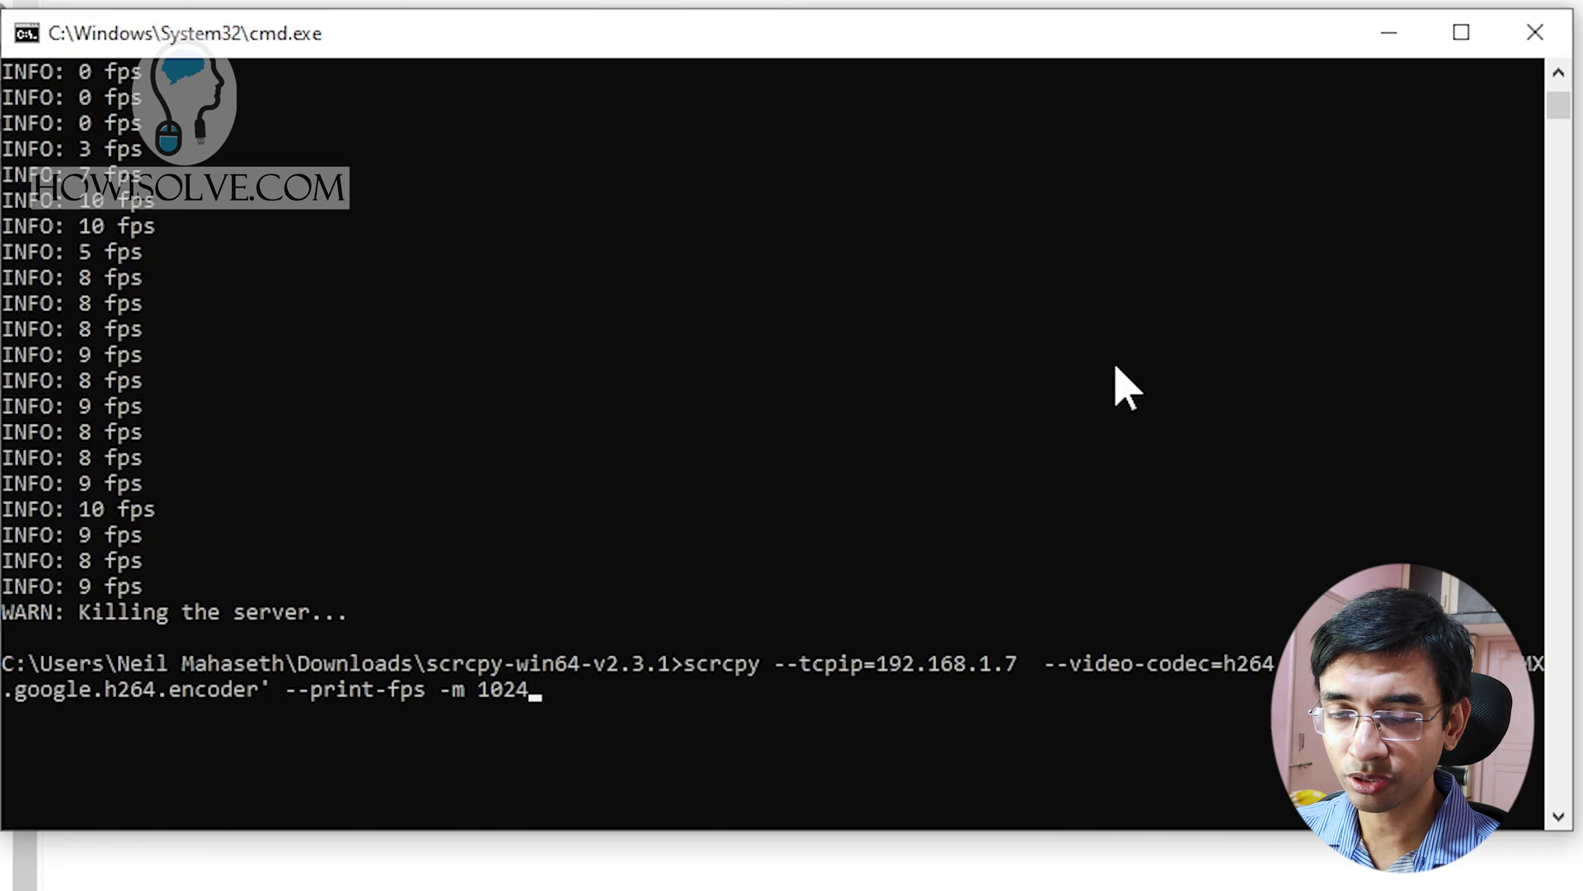
type("-")
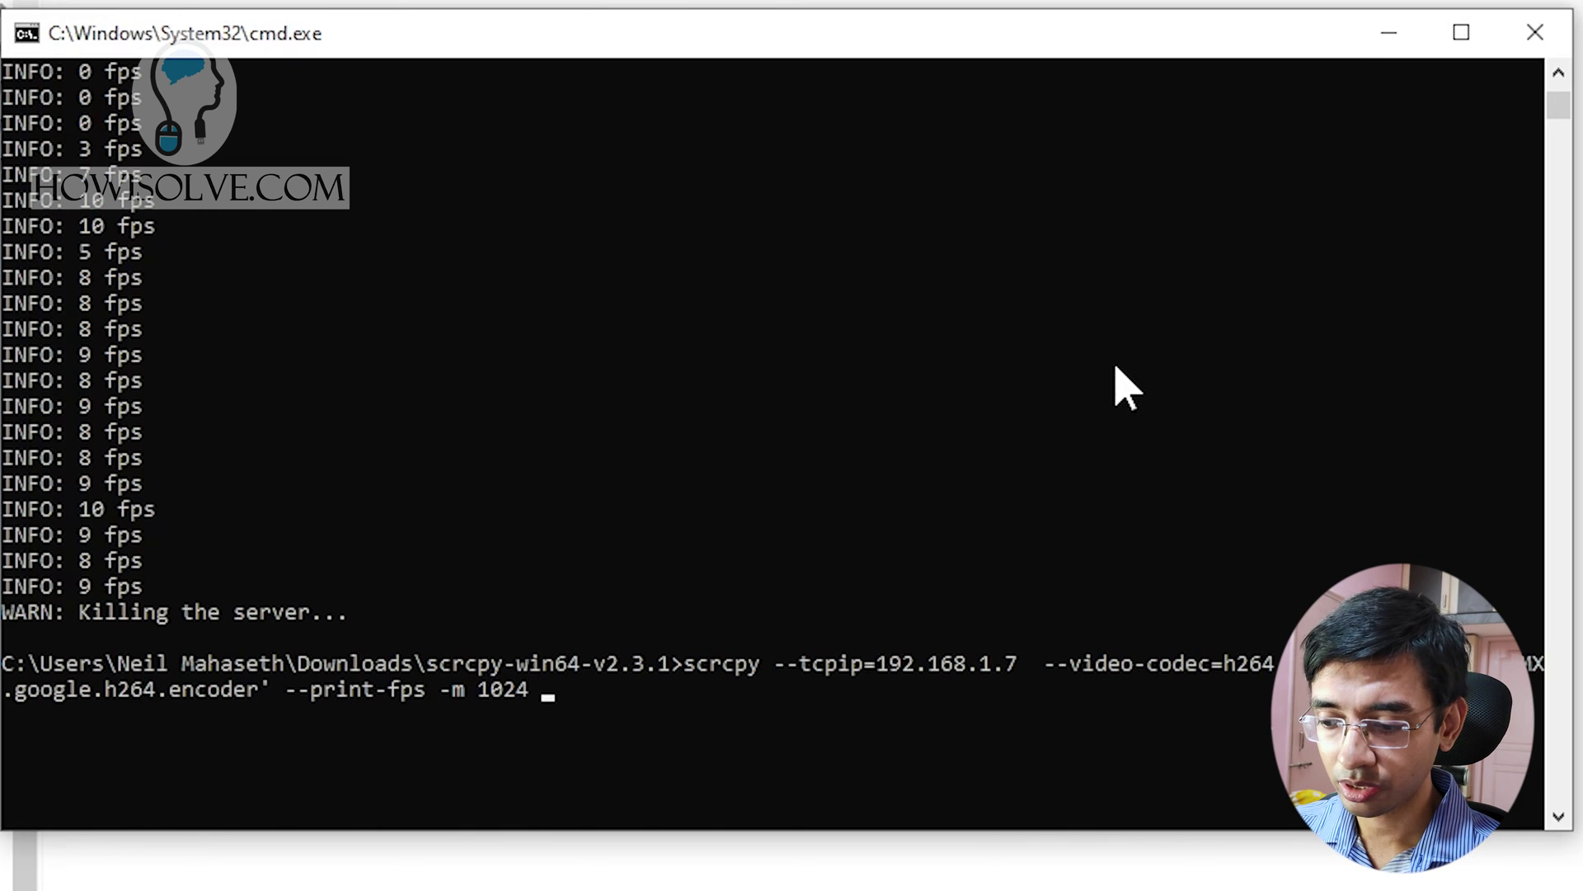
type("b")
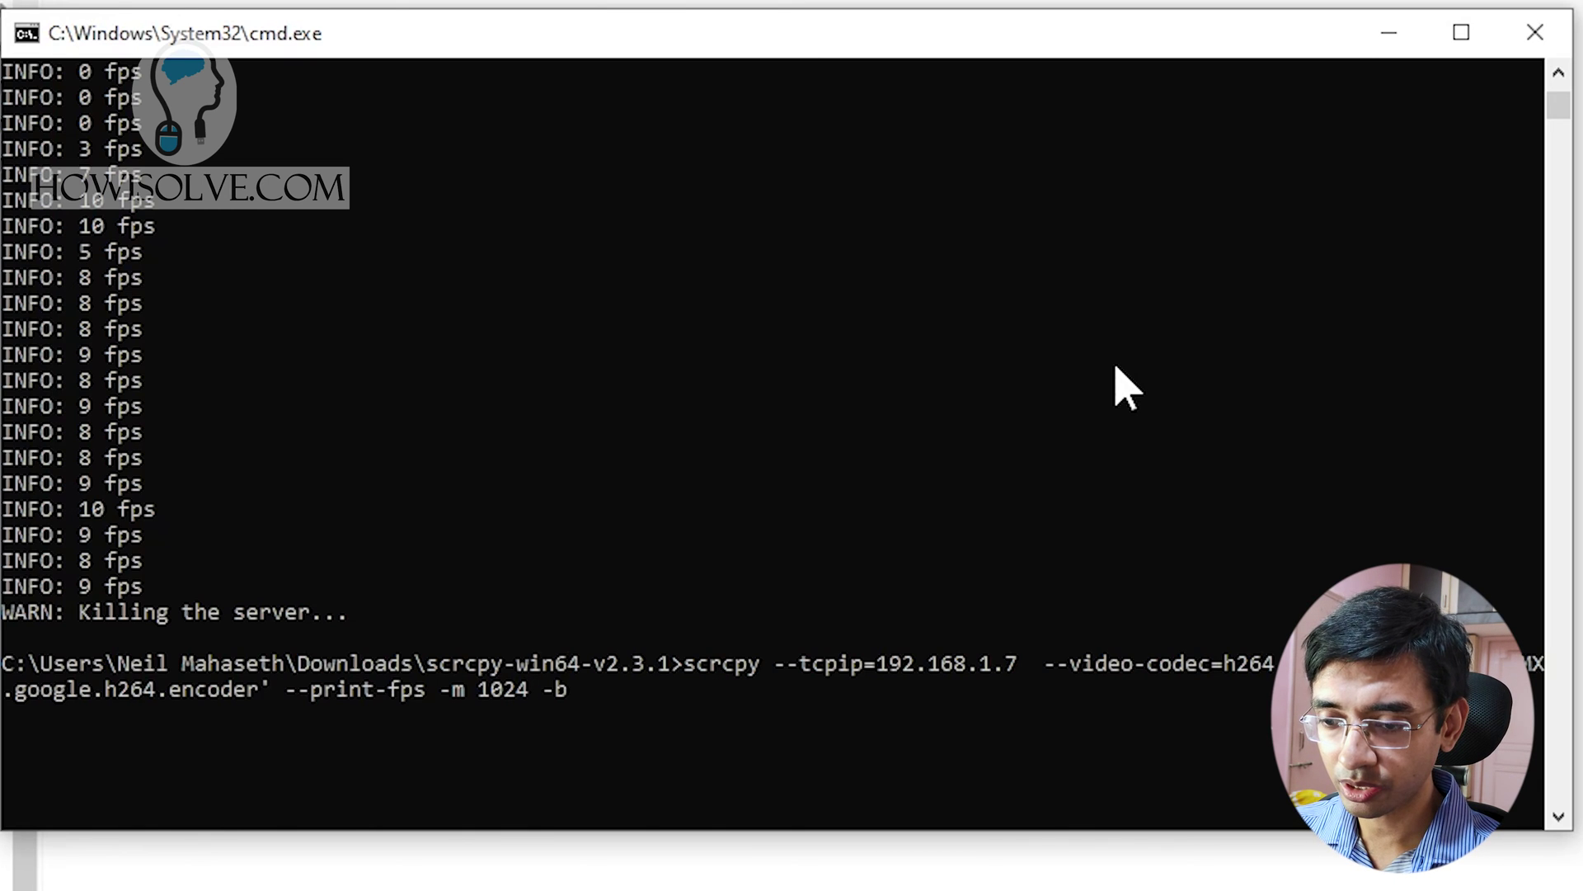
type(" 8b")
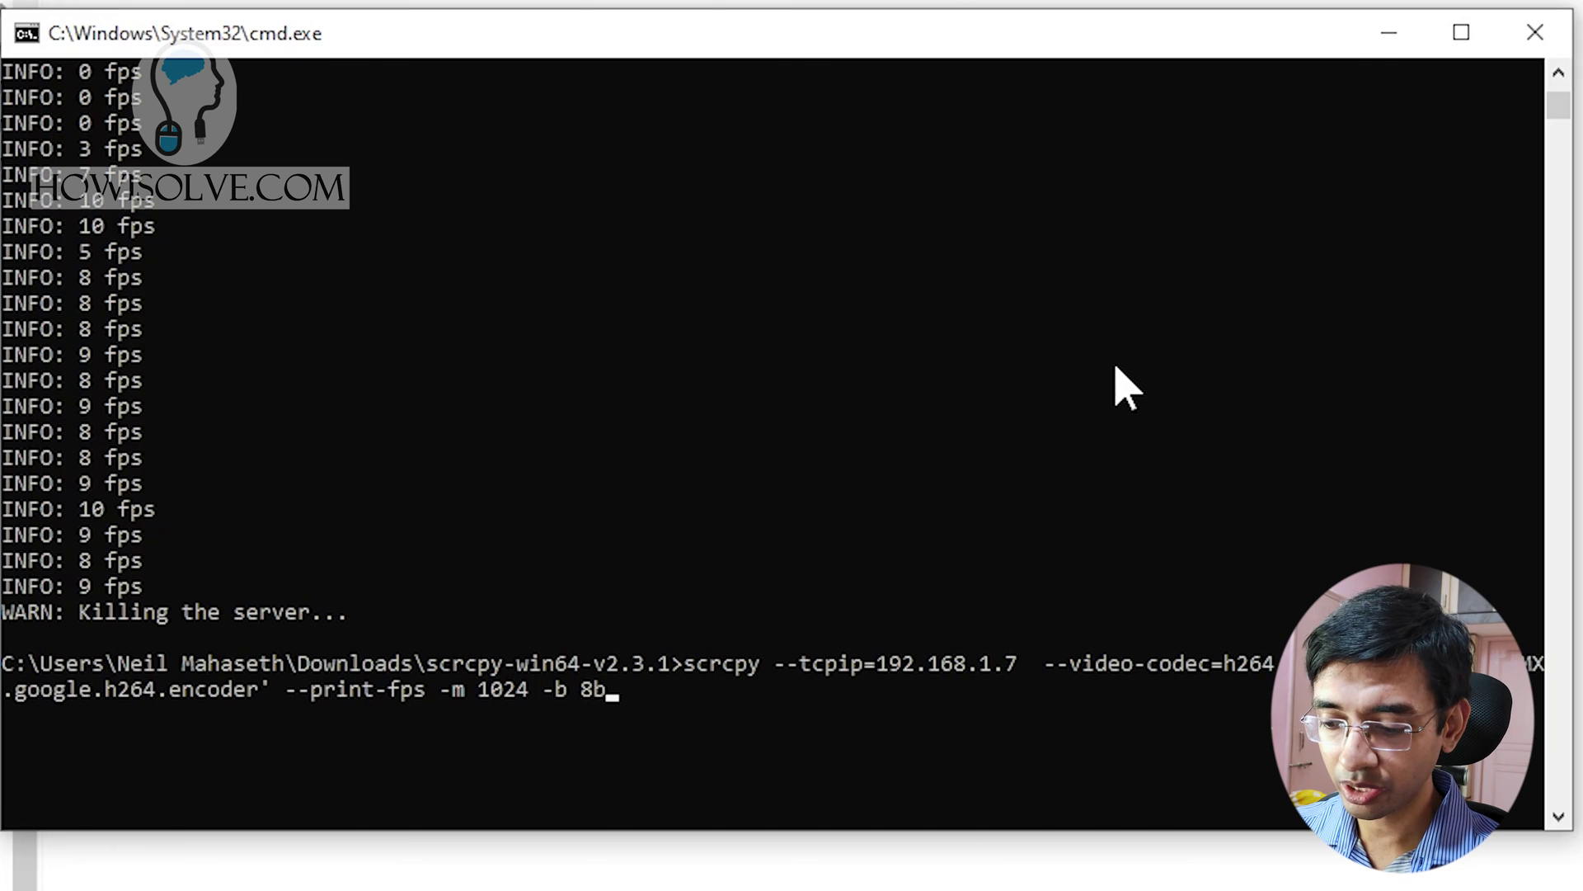
key("BackSpace")
type("M")
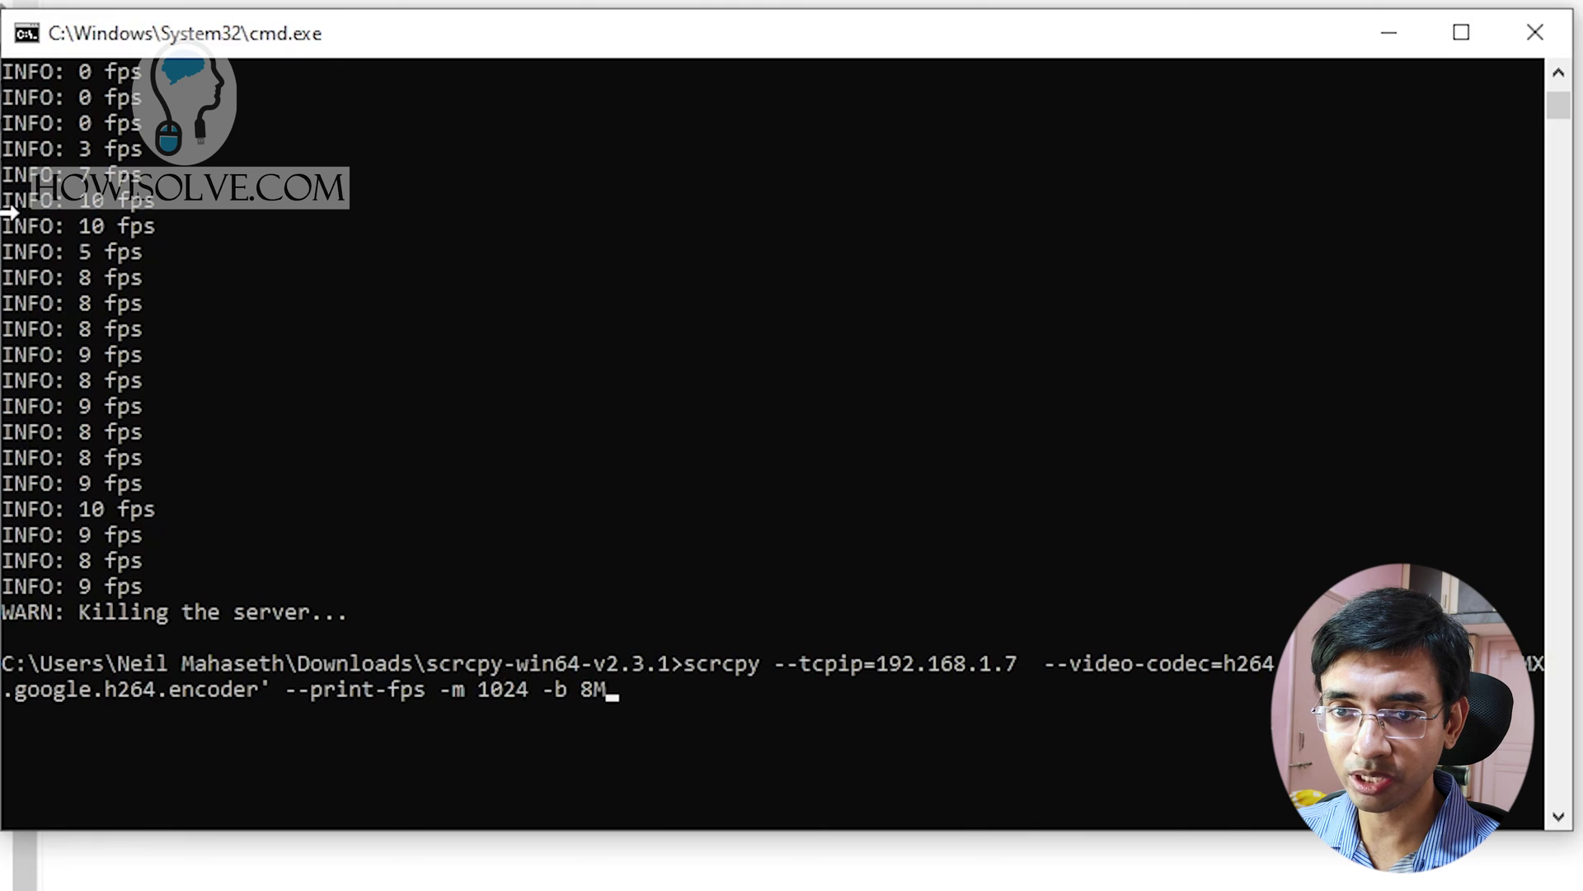
Run scrcpy at 1024 max size and 8M bitrate, browse the Fire TV home rows, then check the fps log.
key("Return")
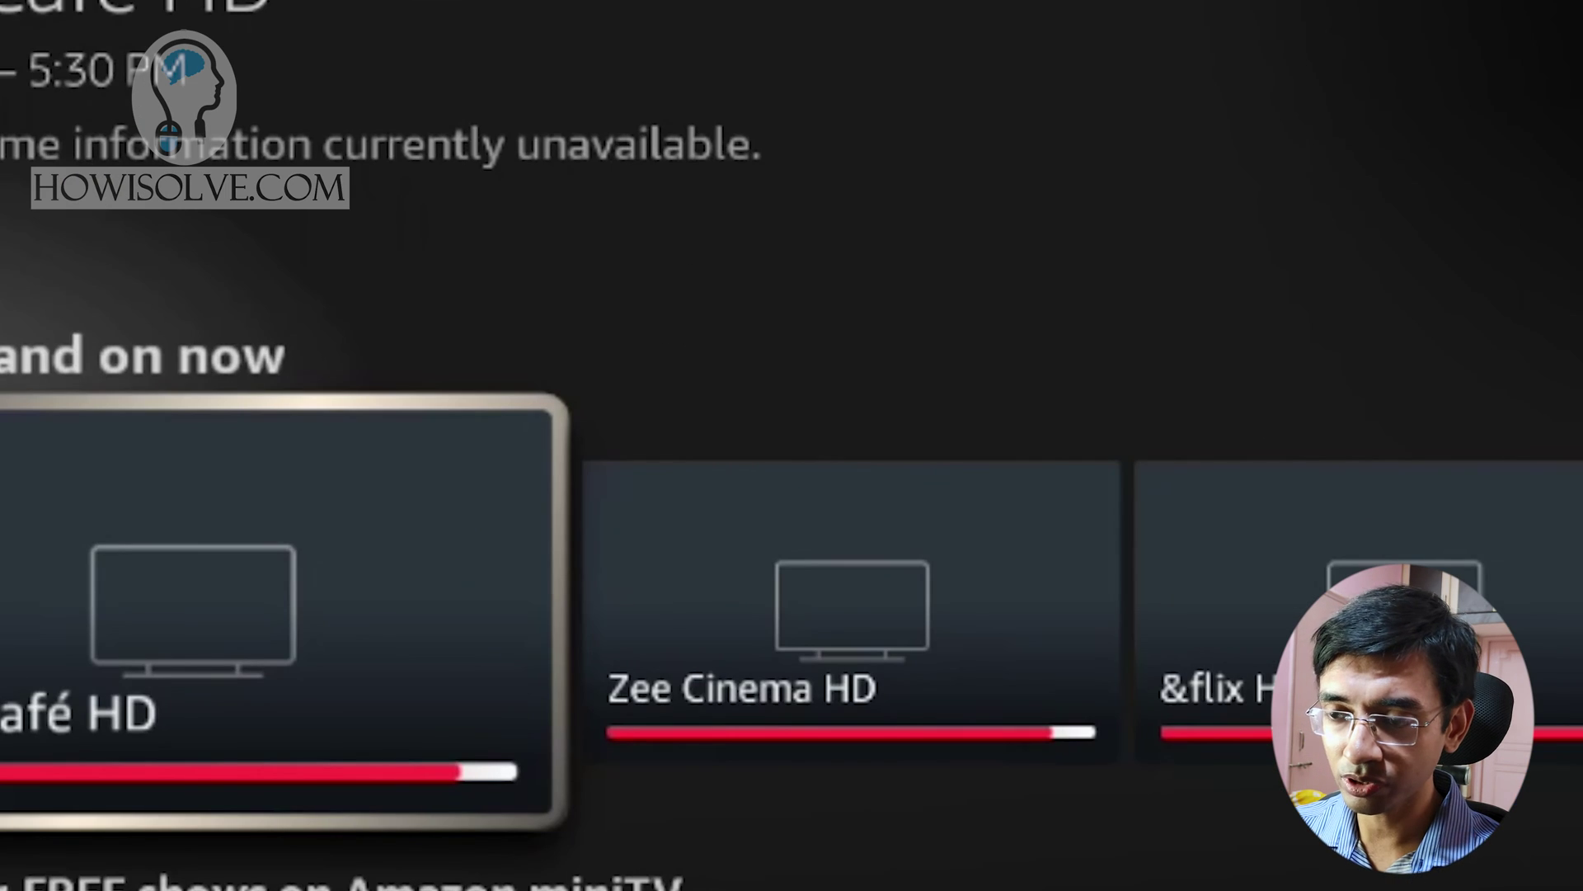
key("Left")
key("Down")
key("Down")
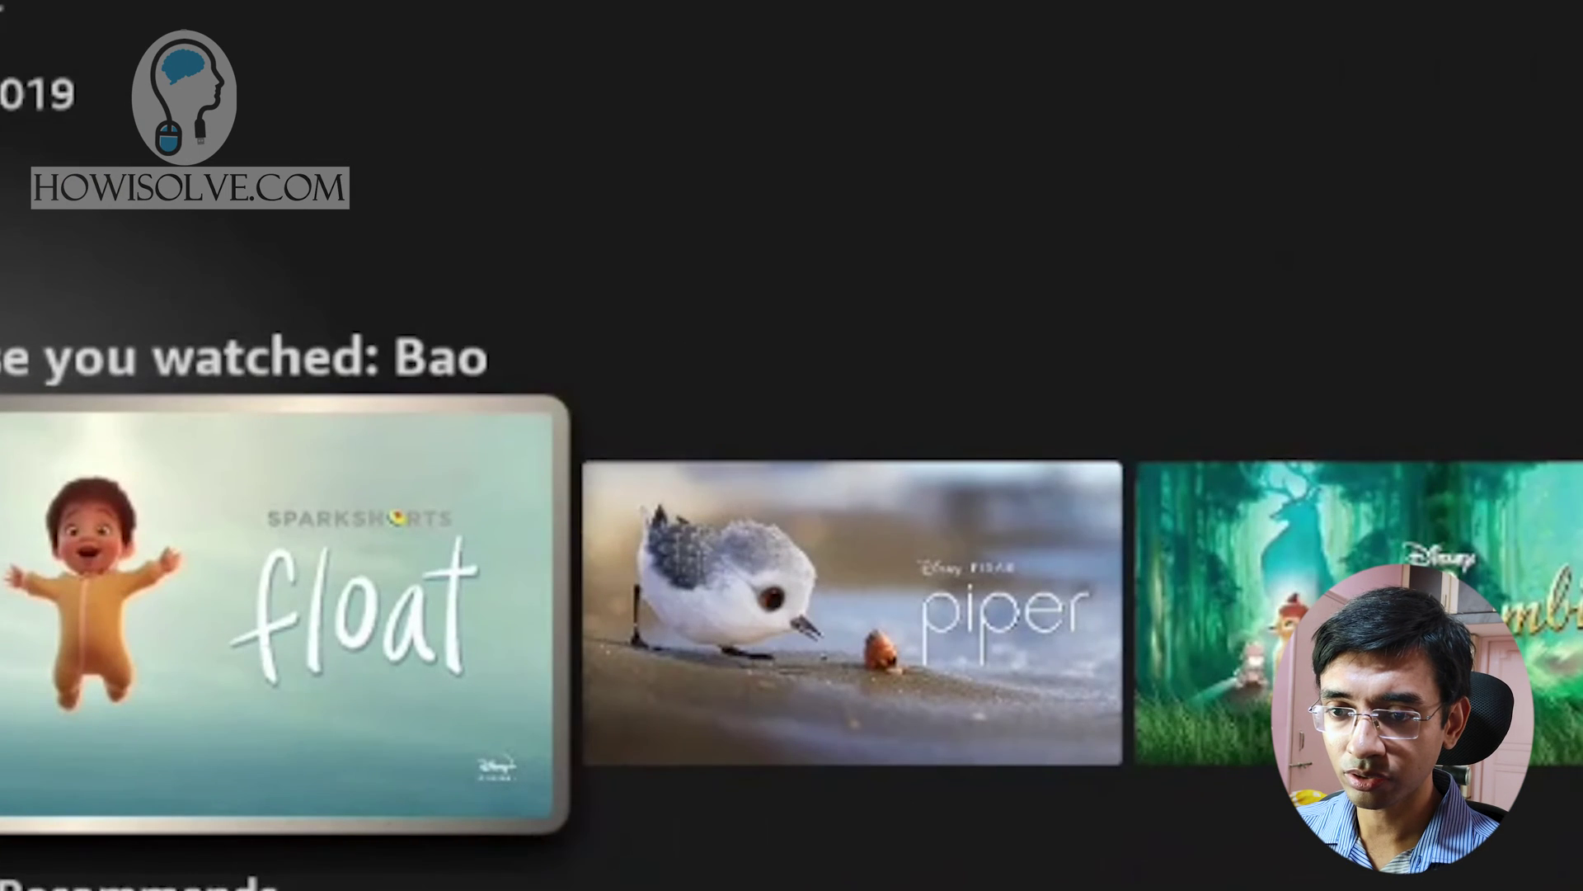
key("Down")
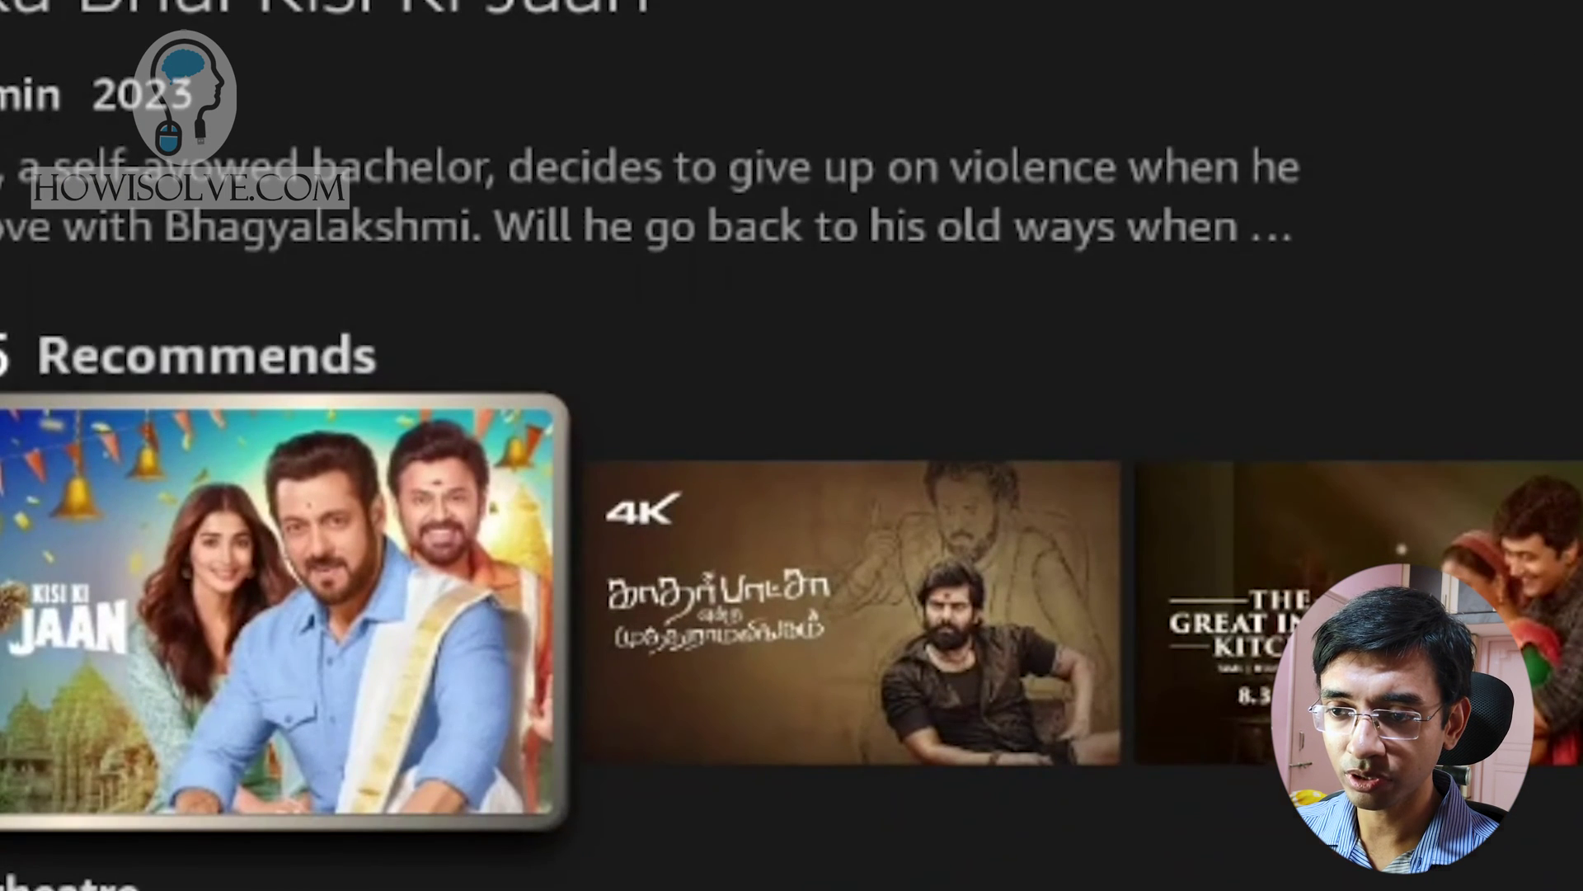
key("Down")
key("Down")
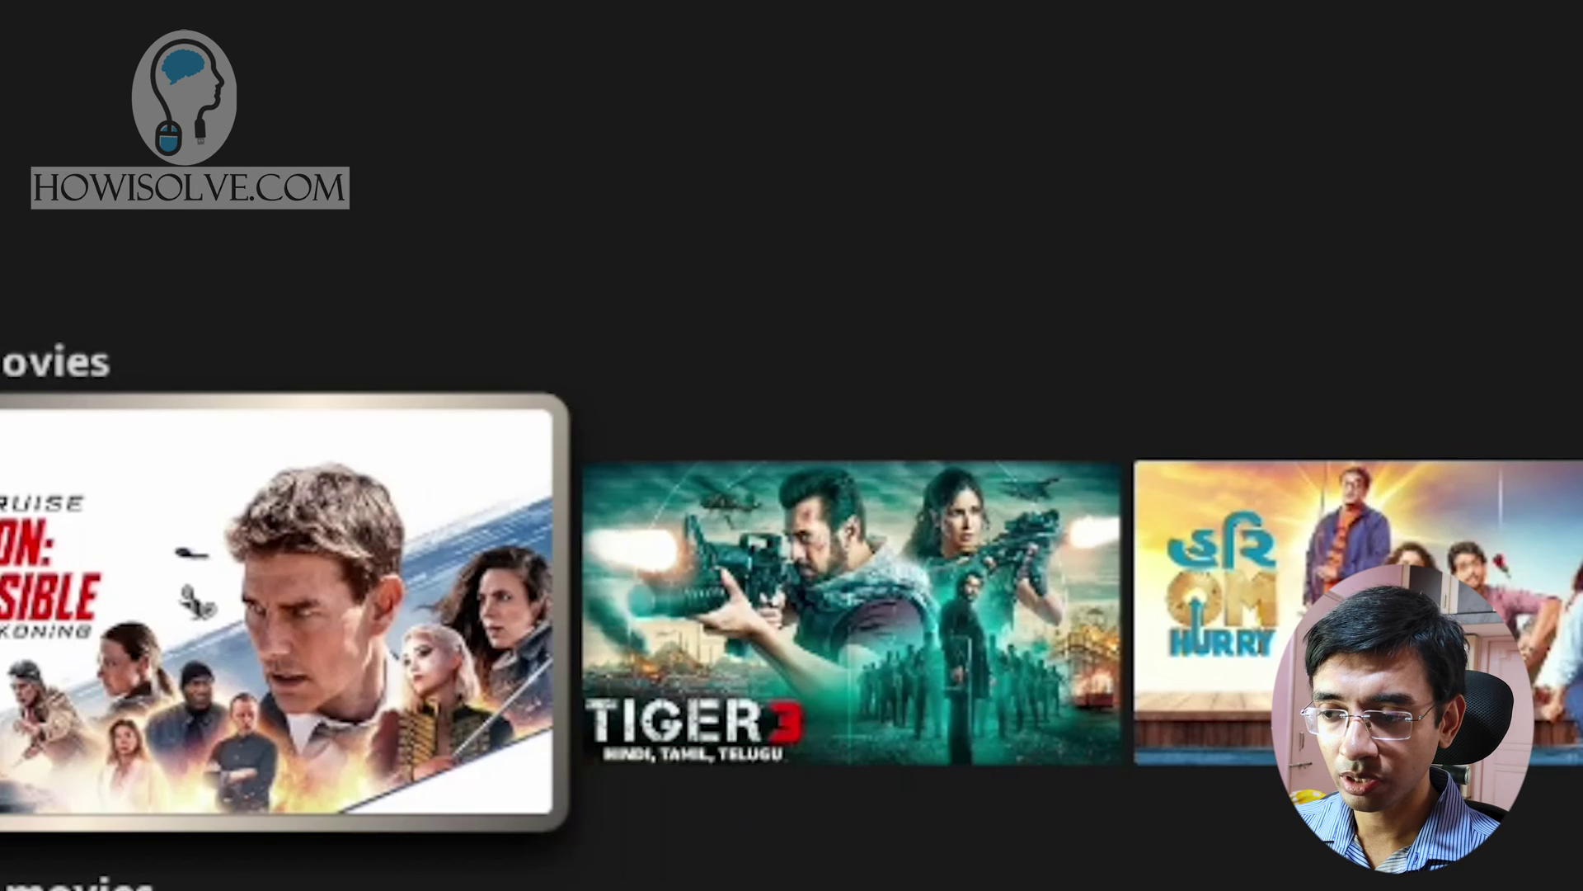
key("alt+Tab")
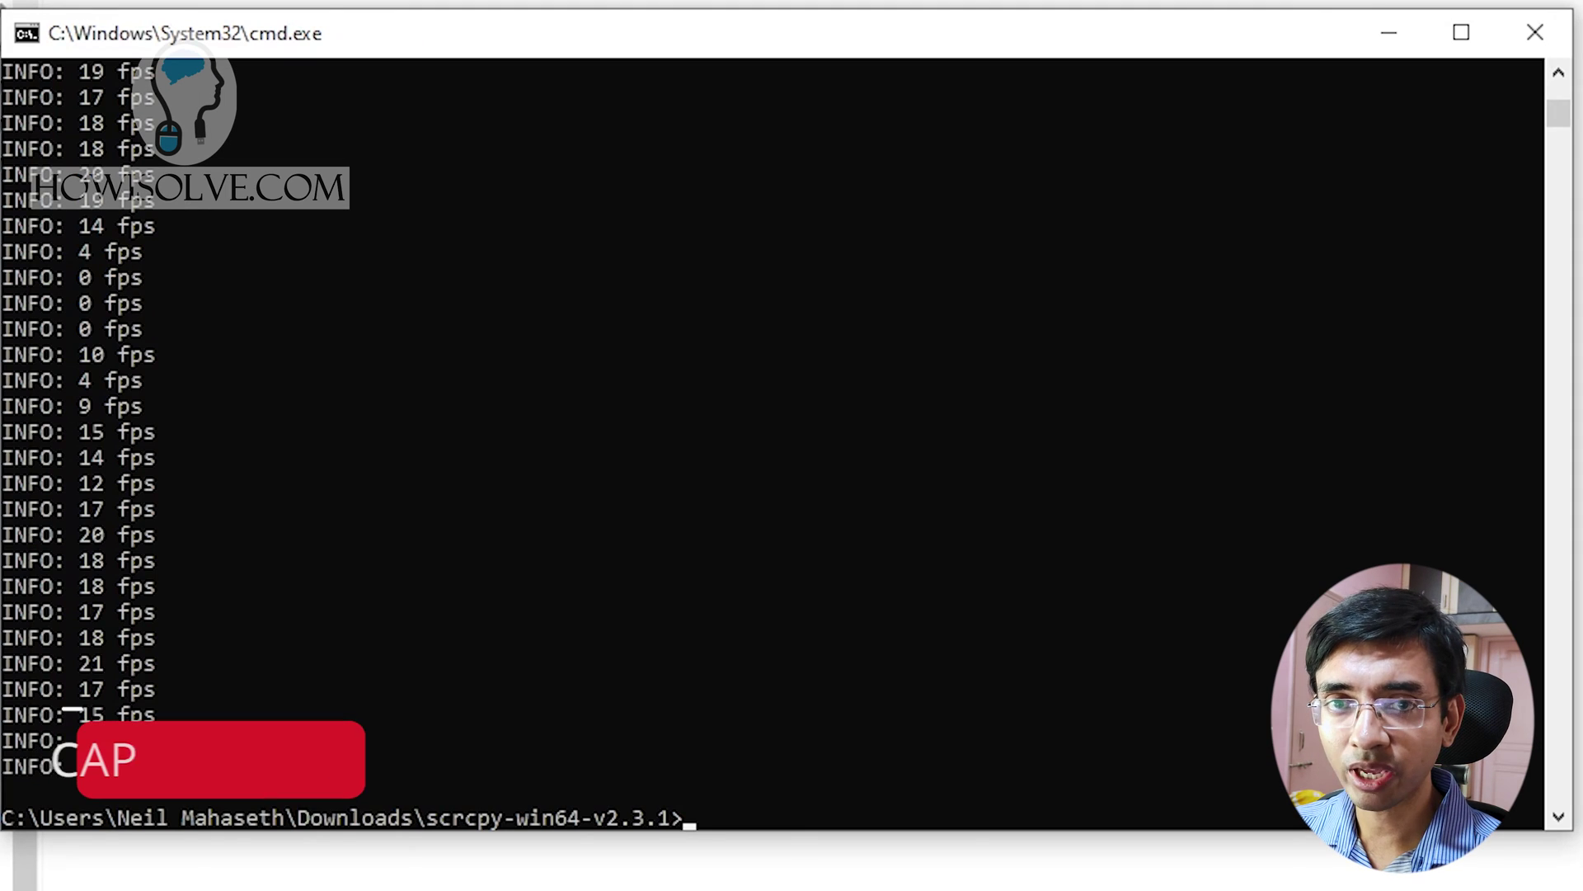
Rerun the previous scrcpy command with --max-fps 25 appended.
key("Up")
type("ma")
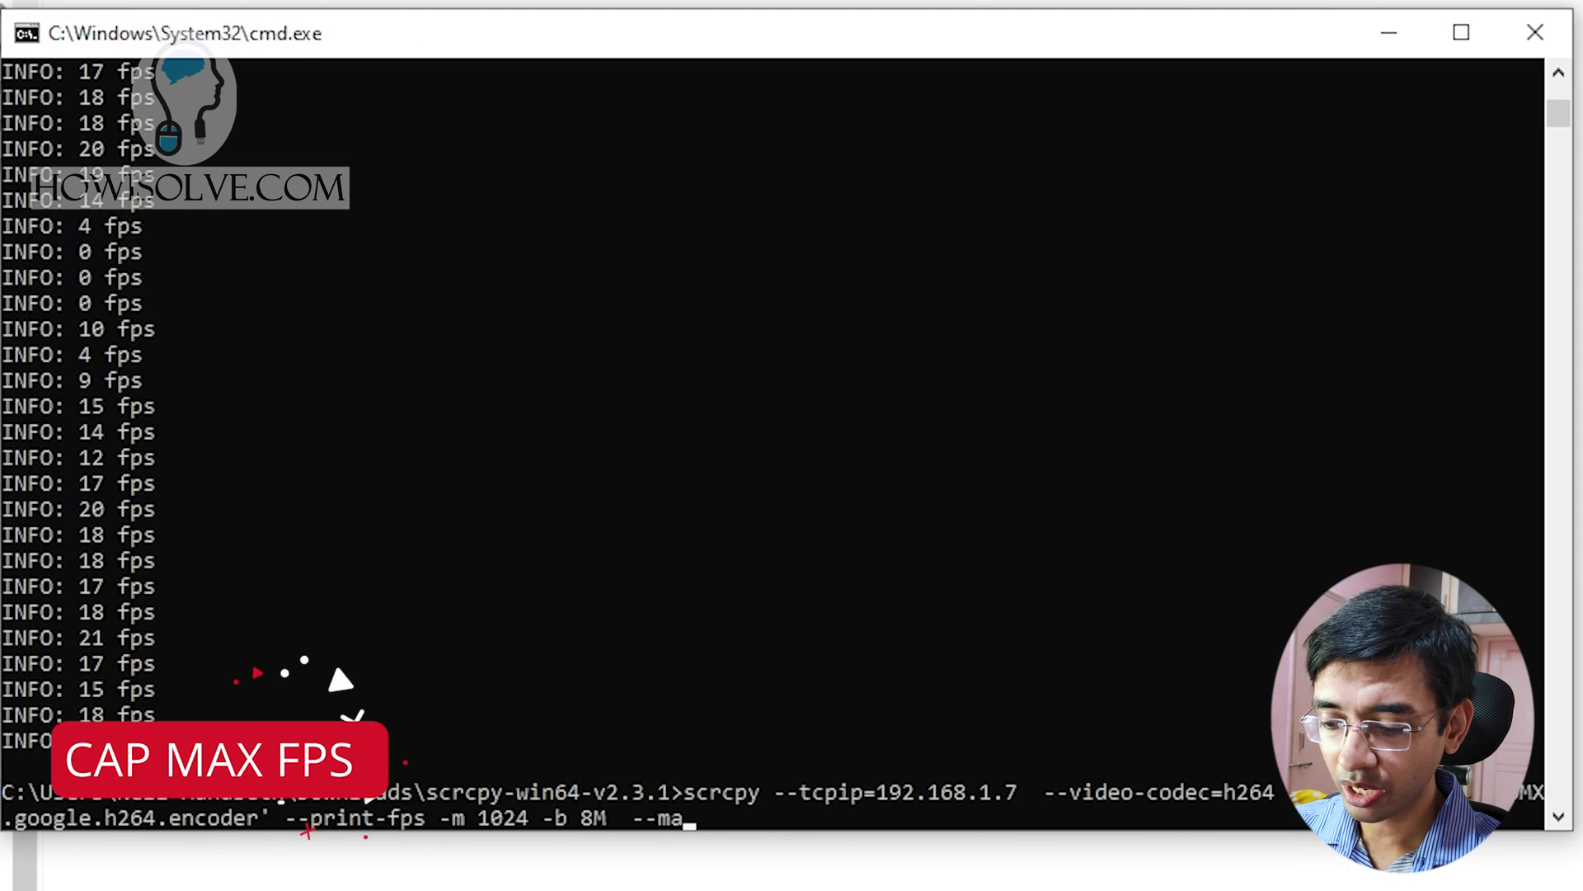
type("x-fps 25")
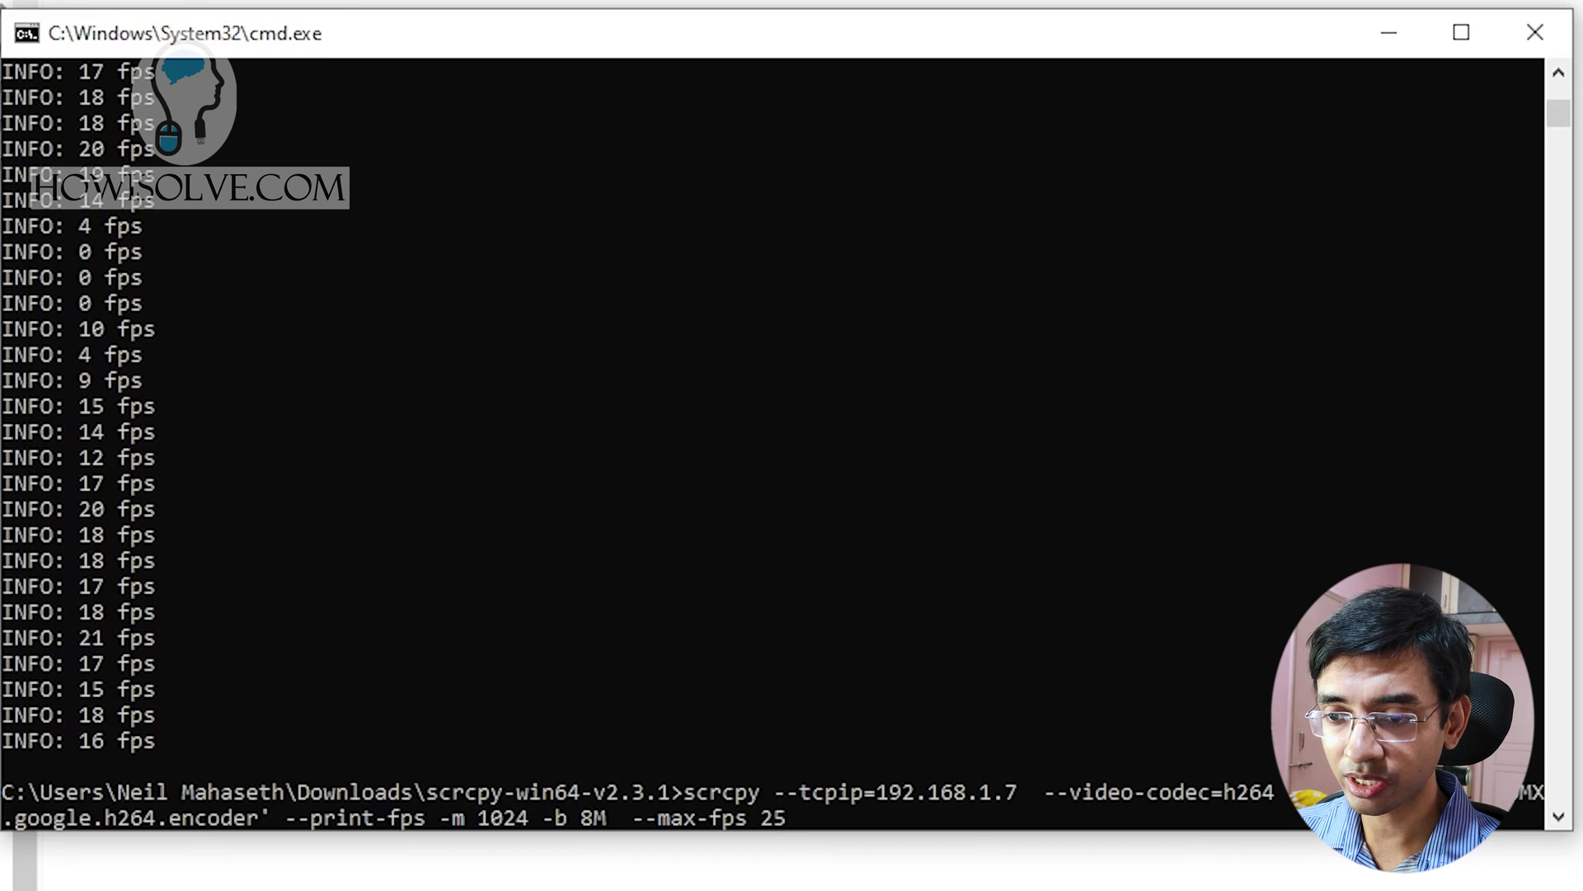
key("Return")
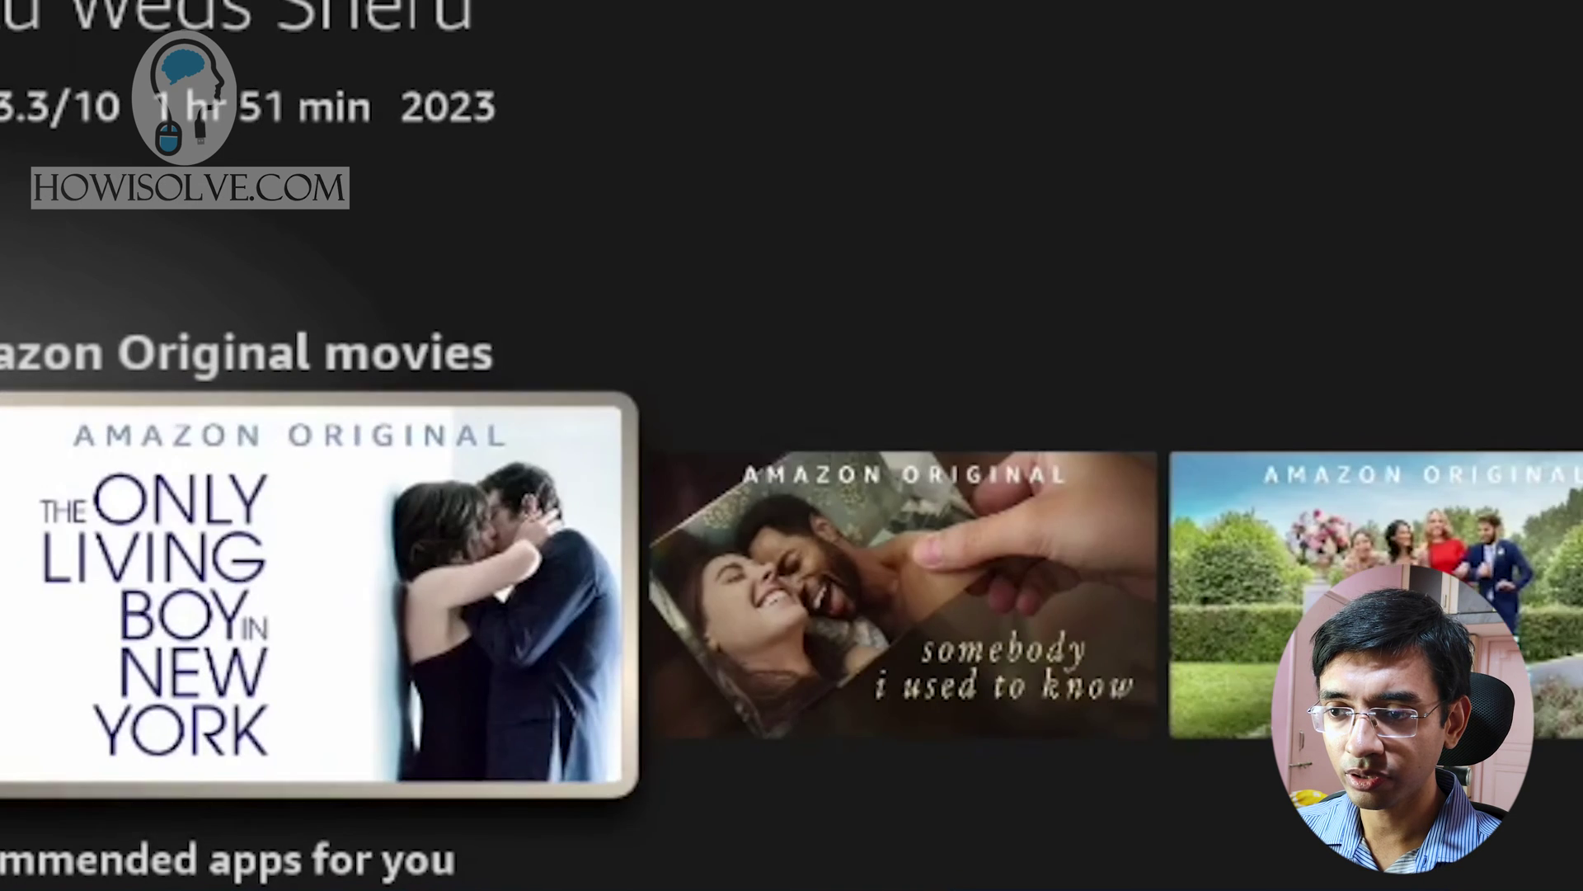
Check the console's fps readings, then return to the Fire TV mirror on People We Hate at the Wedding.
key("alt+Tab")
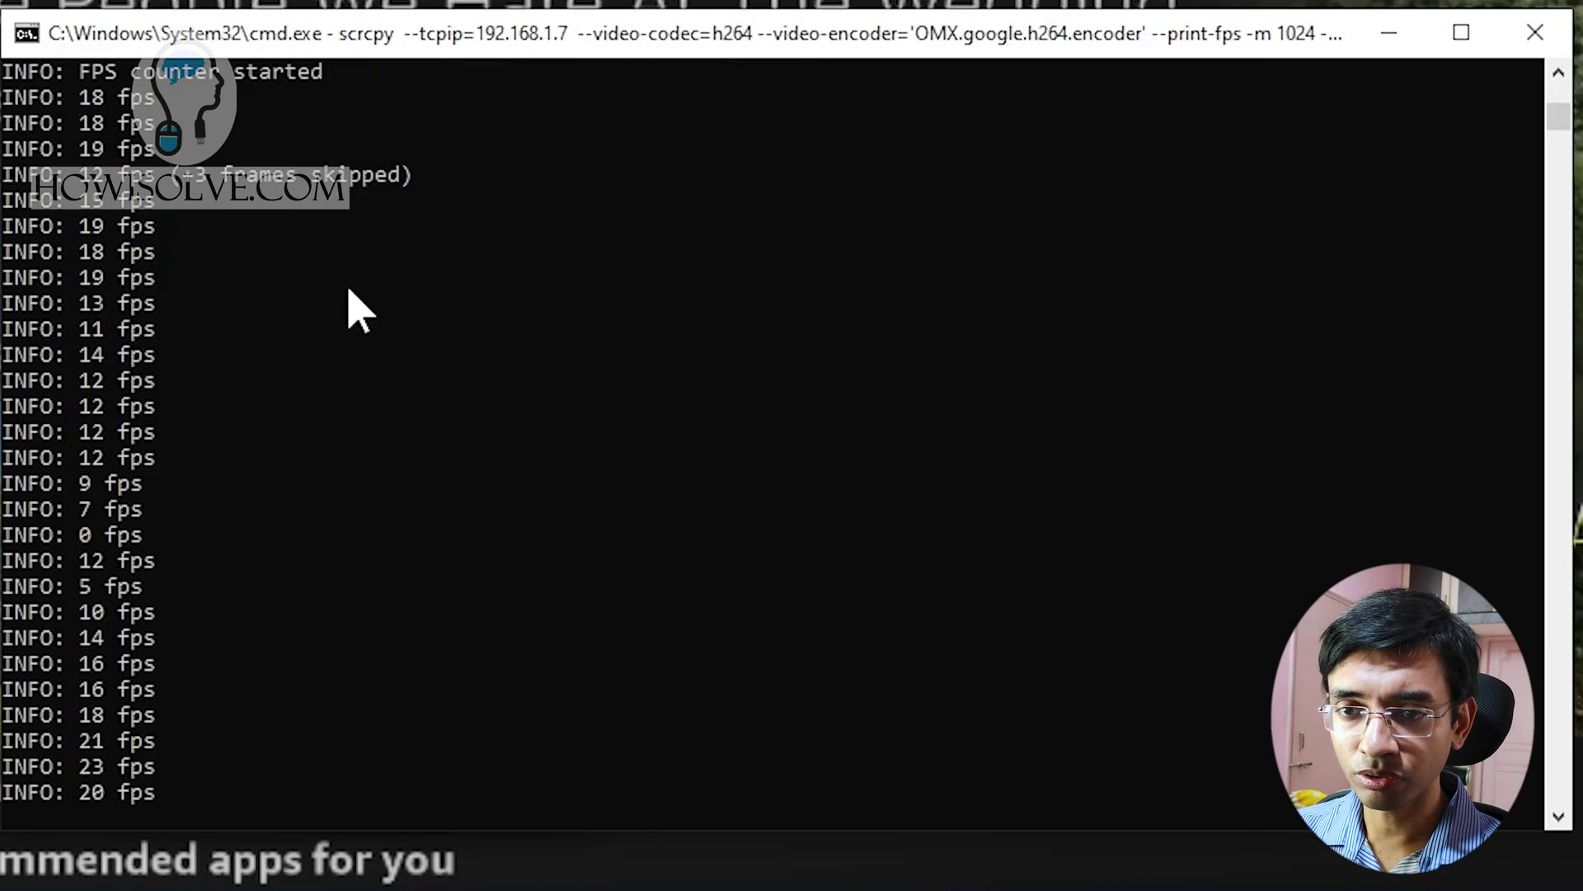
key("alt+Tab")
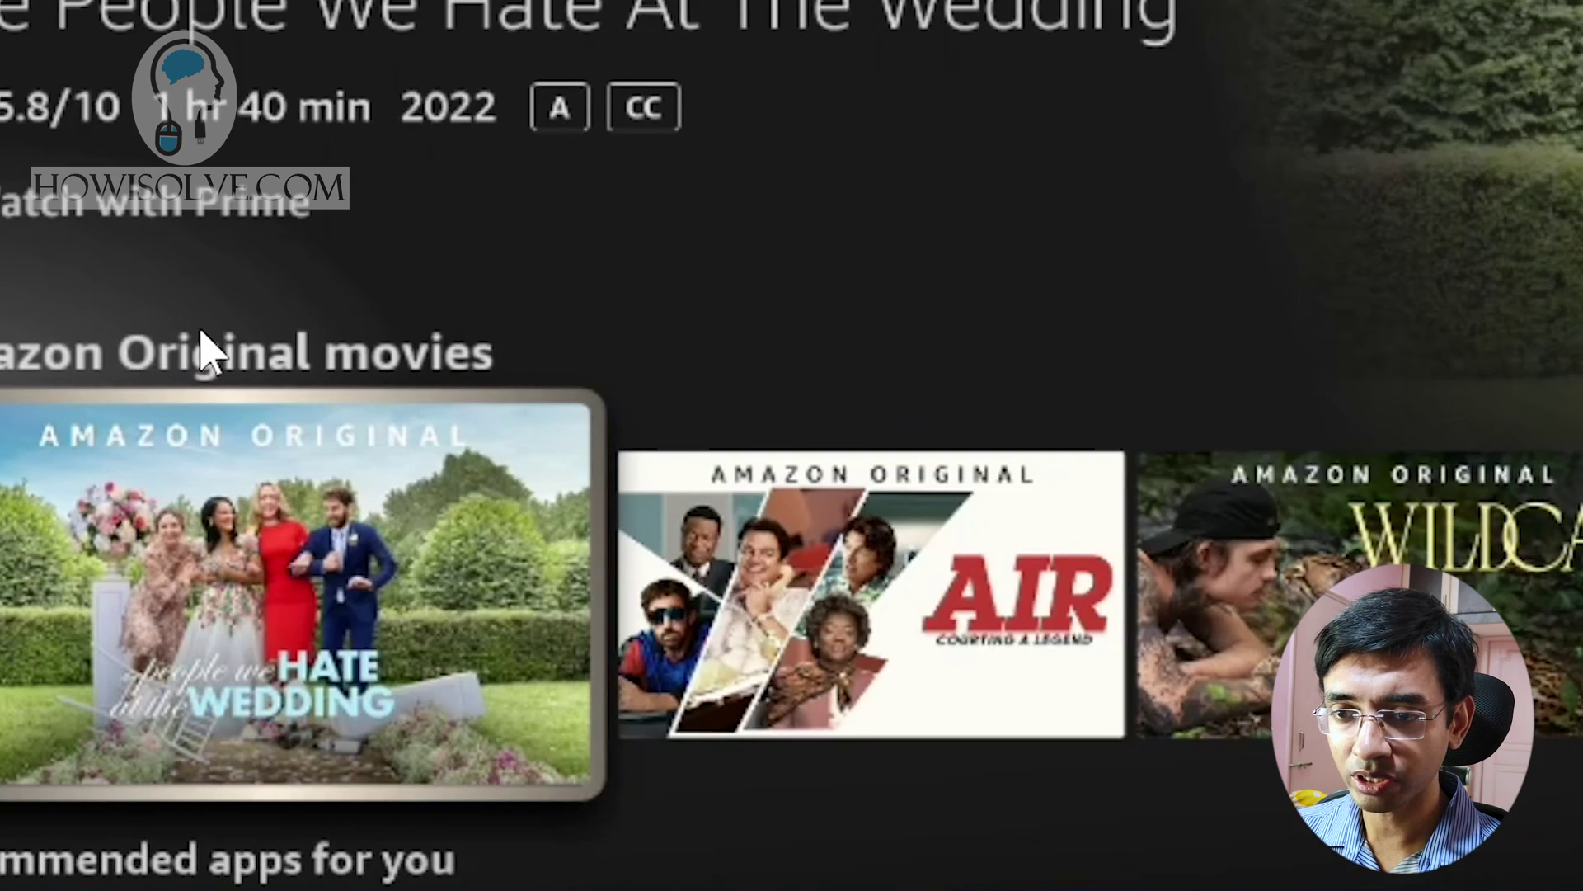